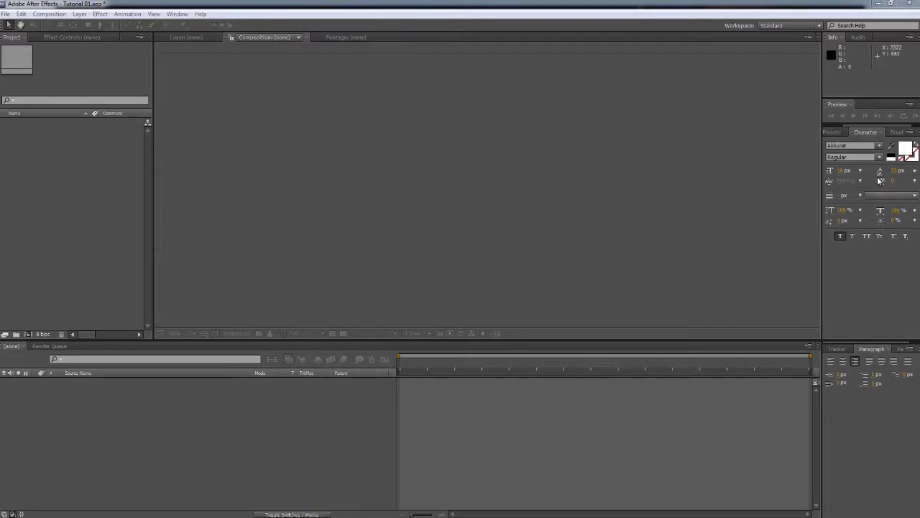
Step: Show the Effects & Presets list in the right-hand dock in place of the Character panel
left_click(832, 133)
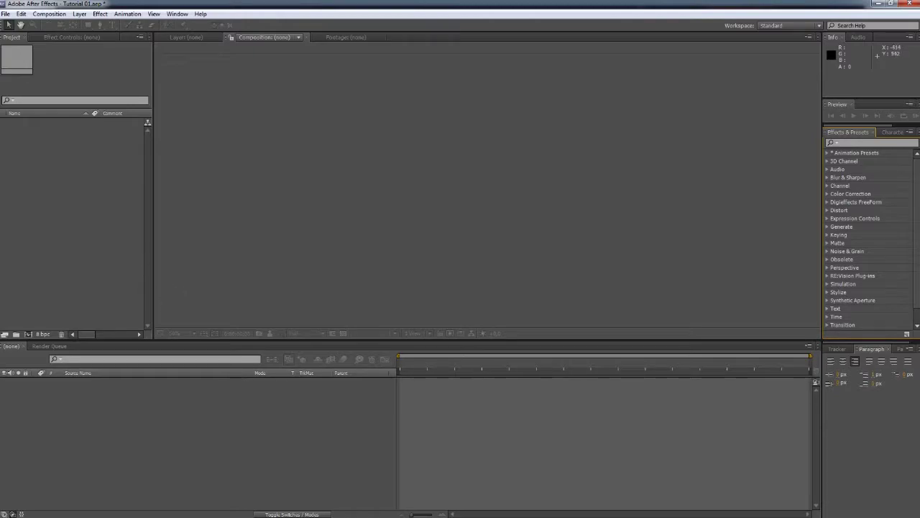
Step: Import the DSCN5331.MOV video into the Project panel
left_click_drag(3, 180, 79, 185)
left_click(76, 169)
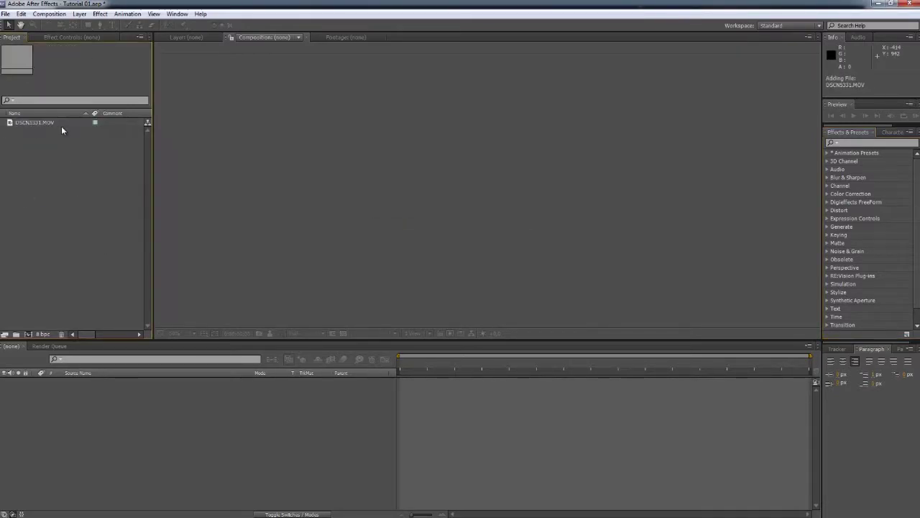
right_click(56, 161)
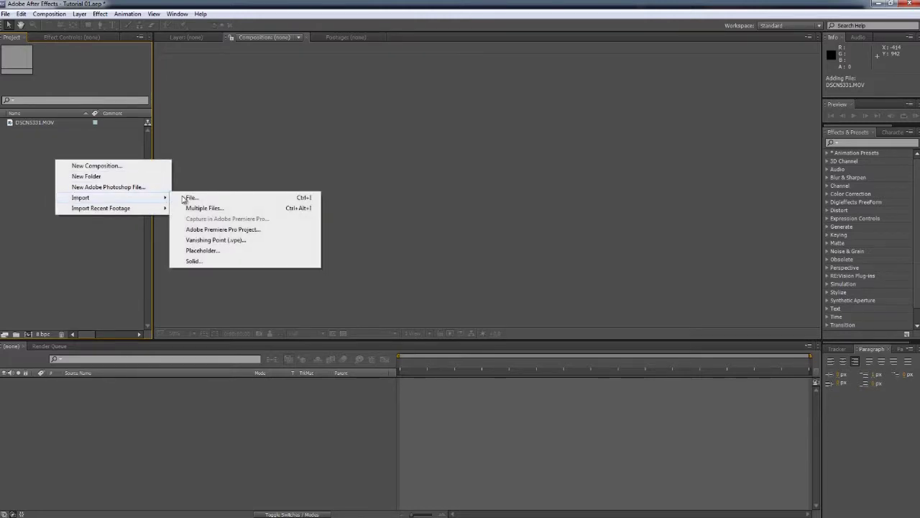
left_click(37, 153)
Step: Create a new DSCN5331 composition from the DSCN5331.MOV clip
left_click(34, 124)
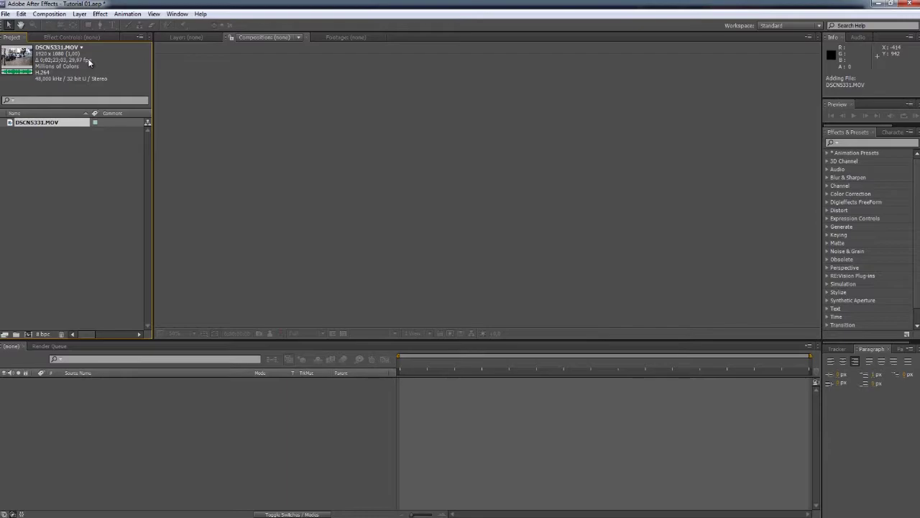
left_click(72, 129)
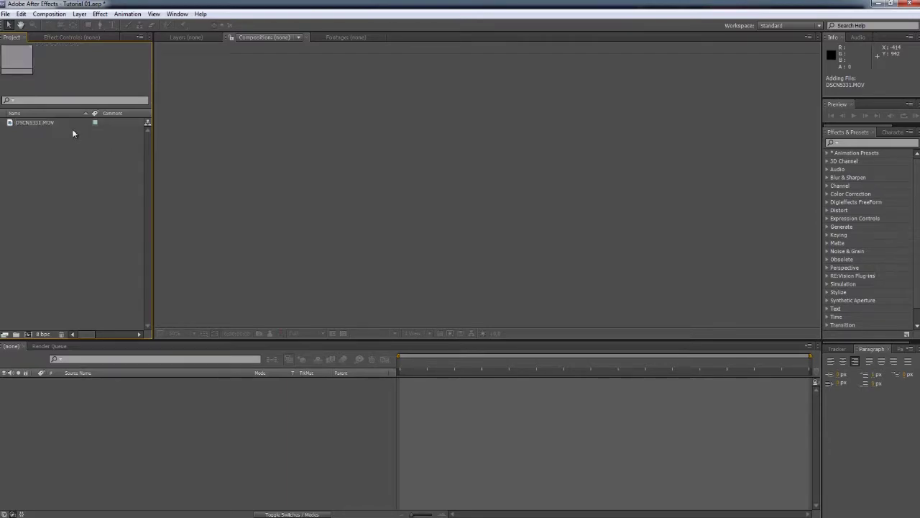
left_click(44, 123)
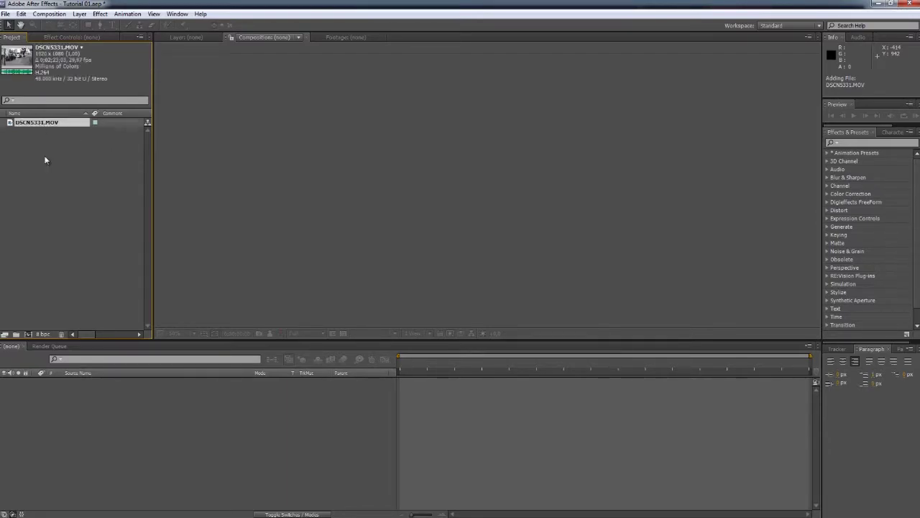
left_click(29, 335)
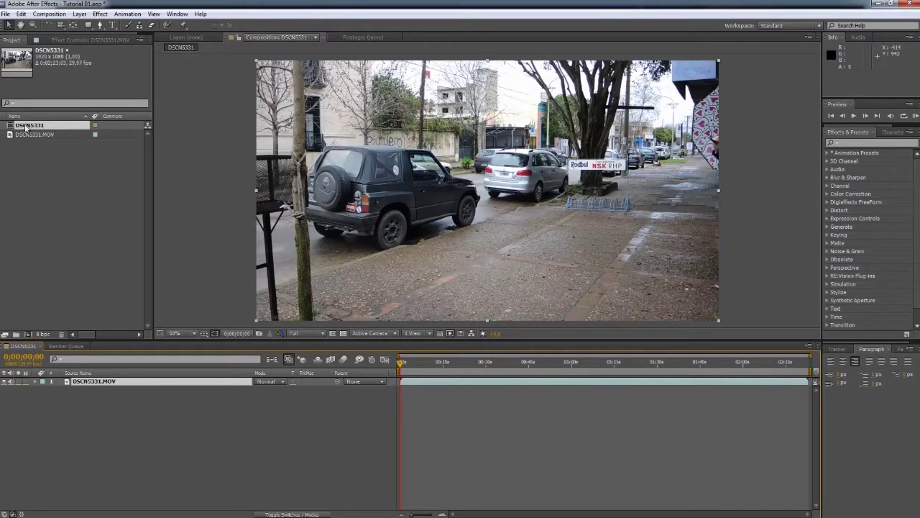
Step: Rename the DSCN5331 composition to 'Toma Paraguas' in Composition Settings
right_click(33, 346)
left_click(82, 185)
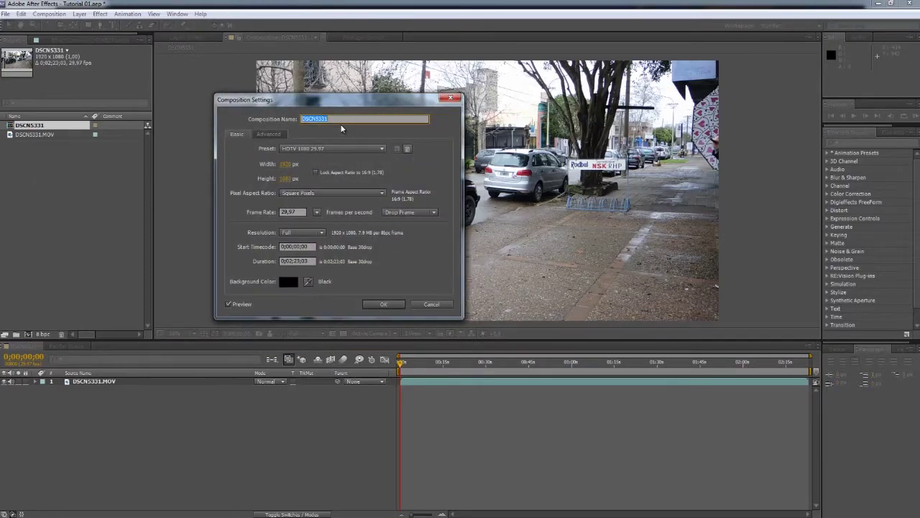
type("Tuni")
type("guas")
left_click(395, 304)
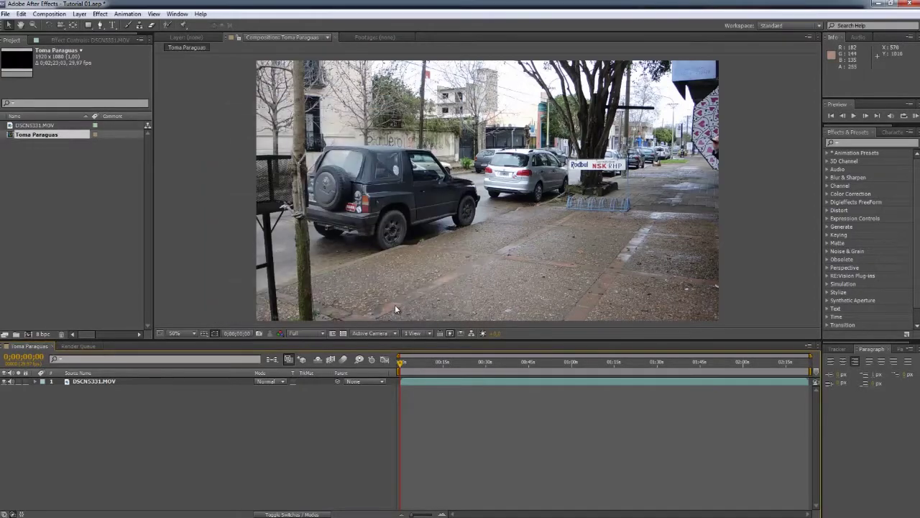
Step: Scrub the footage to 1;31;10, just before the man with the umbrella appears
mouse_move(432, 365)
left_mouse_down()
mouse_move(455, 374)
mouse_move(573, 375)
left_mouse_up()
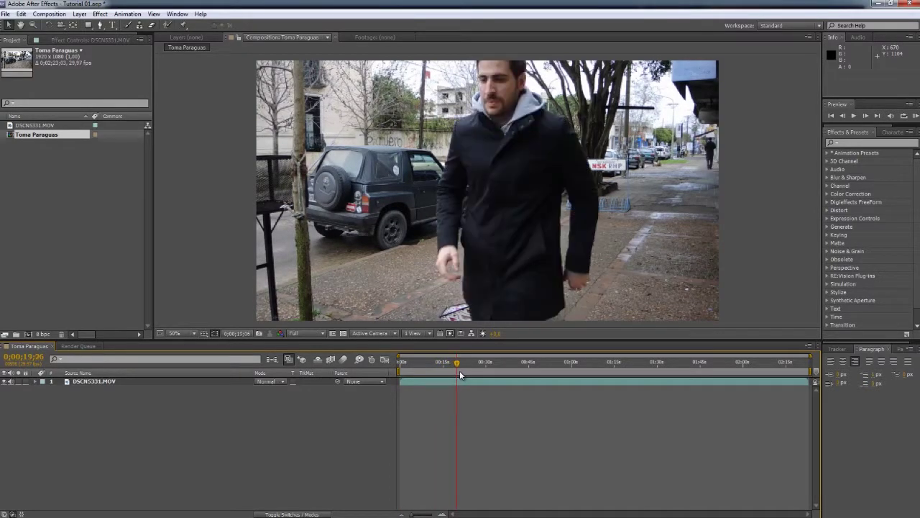
left_click_drag(574, 374, 612, 365)
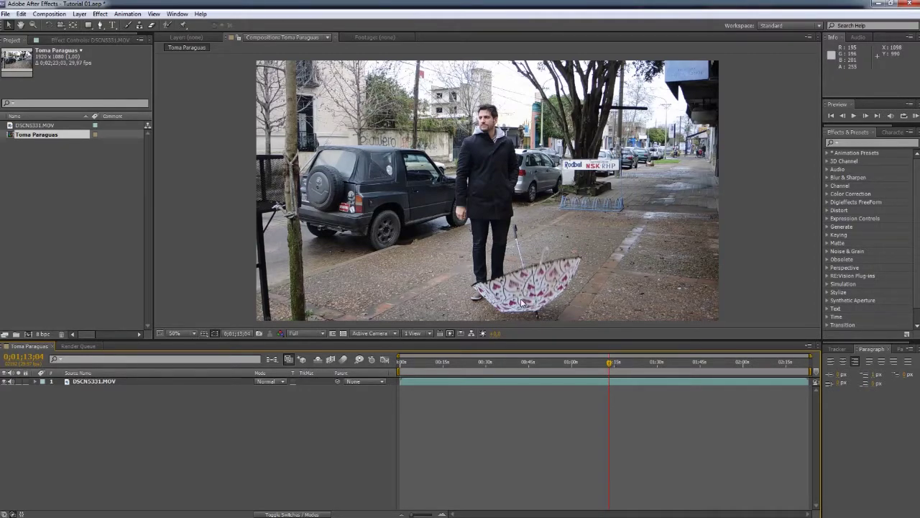
left_click(629, 362)
mouse_move(648, 368)
left_mouse_down()
mouse_move(685, 367)
mouse_move(662, 364)
left_mouse_up()
left_click(658, 363)
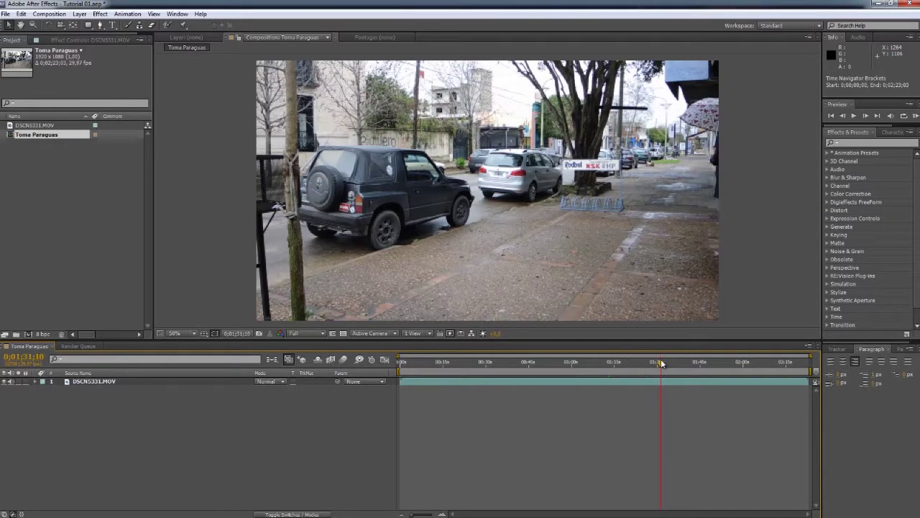
Step: Split the DSCN5331.MOV layer at 1;31;10 and delete the earlier part
left_click(662, 381)
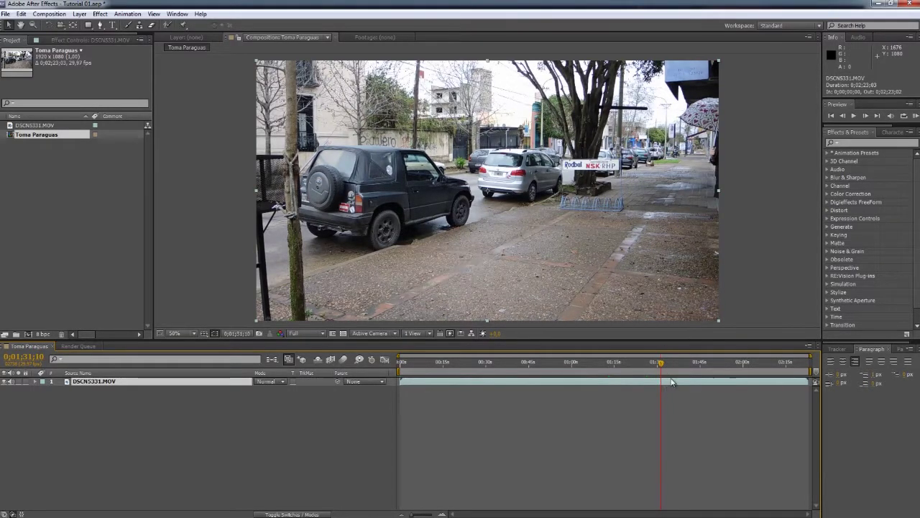
left_click(23, 13)
left_click(76, 128)
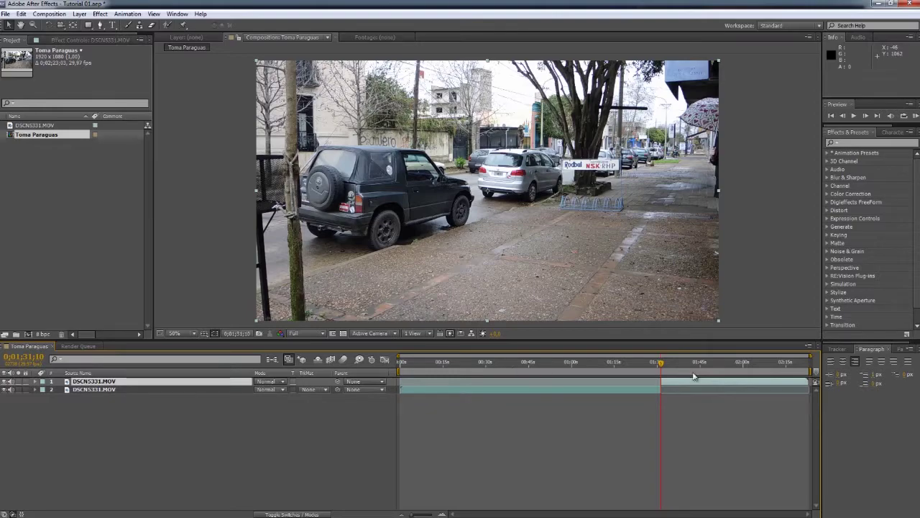
left_click(142, 390)
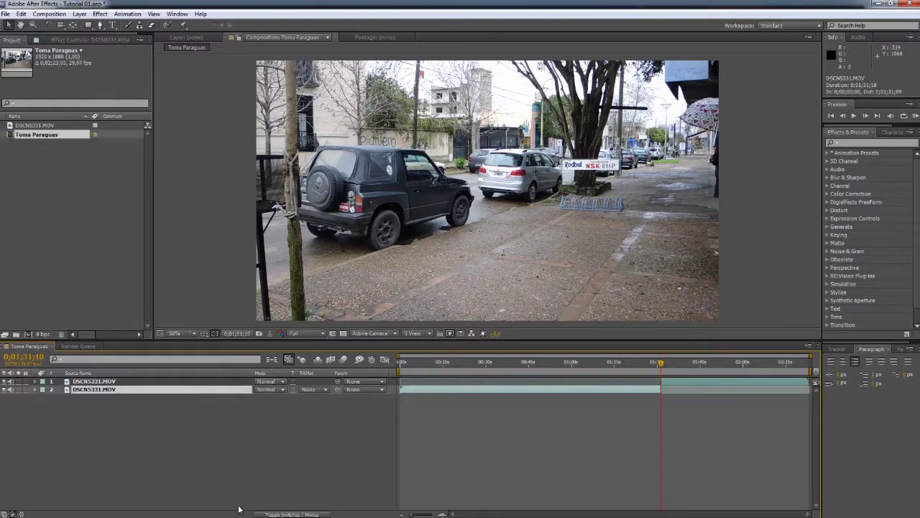
key("Delete")
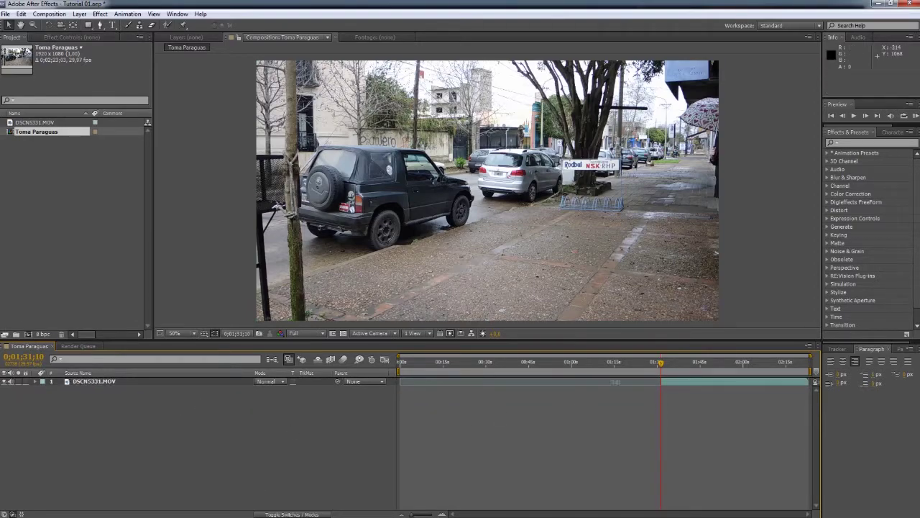
left_click_drag(659, 367, 682, 368)
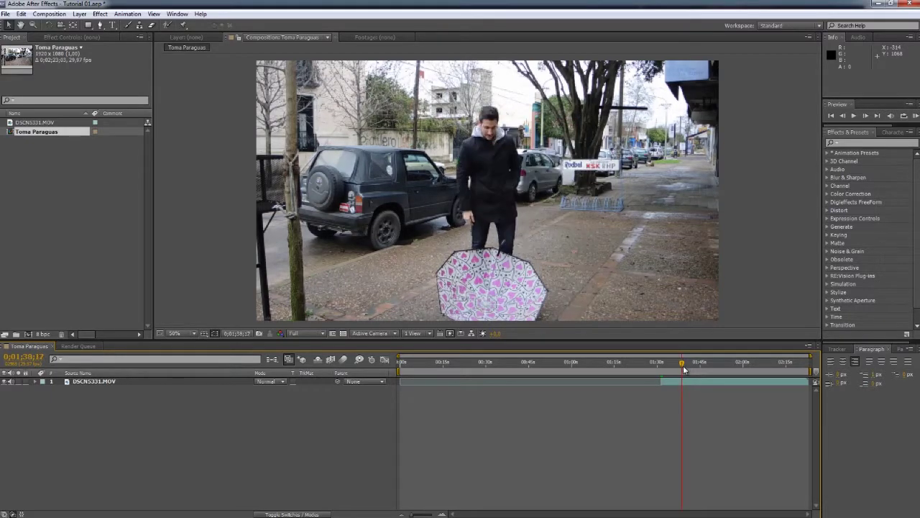
Step: Split the DSCN5331.MOV layer at 1;38;17 and again at 1;47;29
left_click(687, 381)
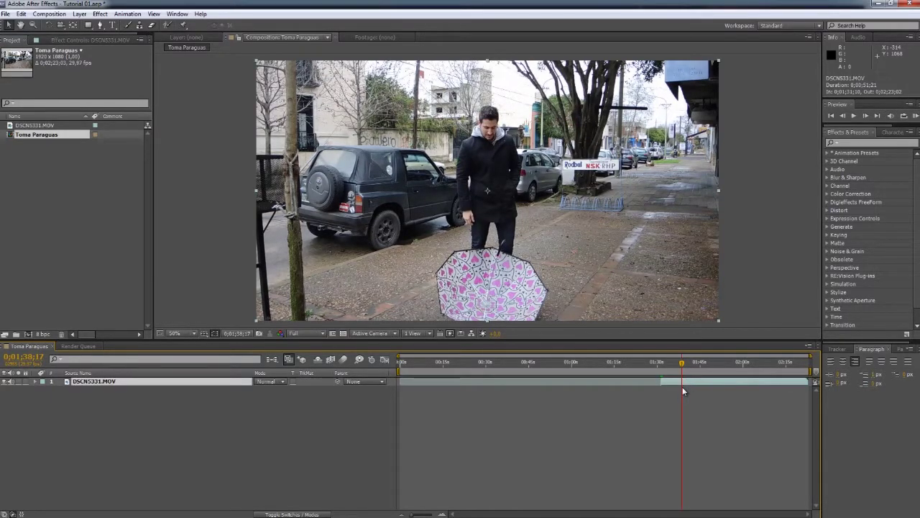
left_click(23, 14)
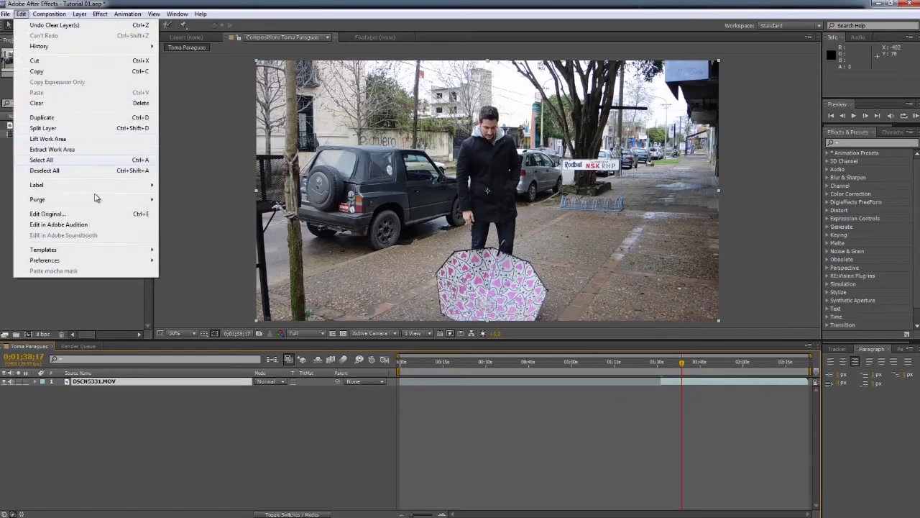
left_click(68, 128)
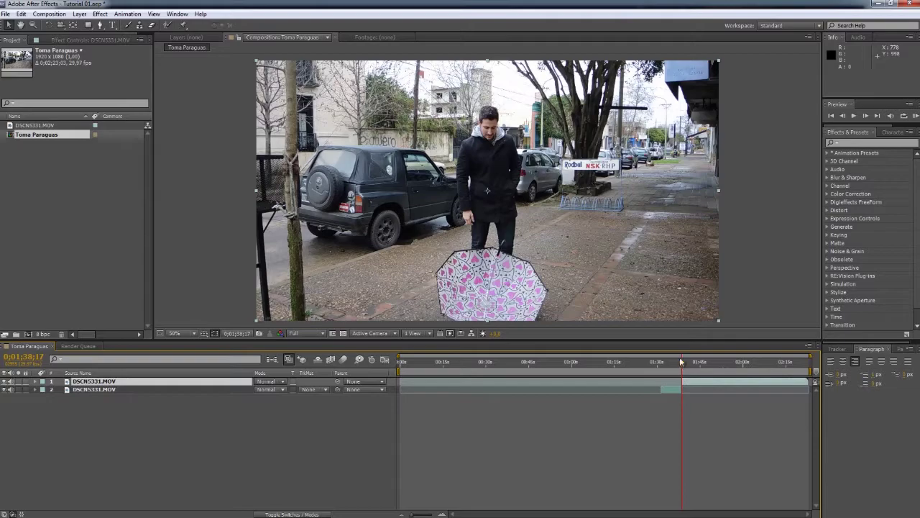
left_click_drag(684, 367, 695, 366)
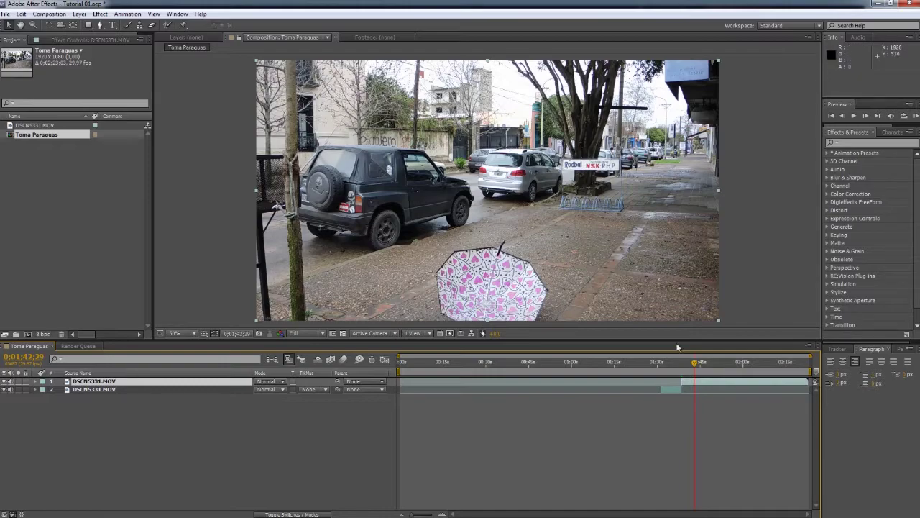
left_click(49, 14)
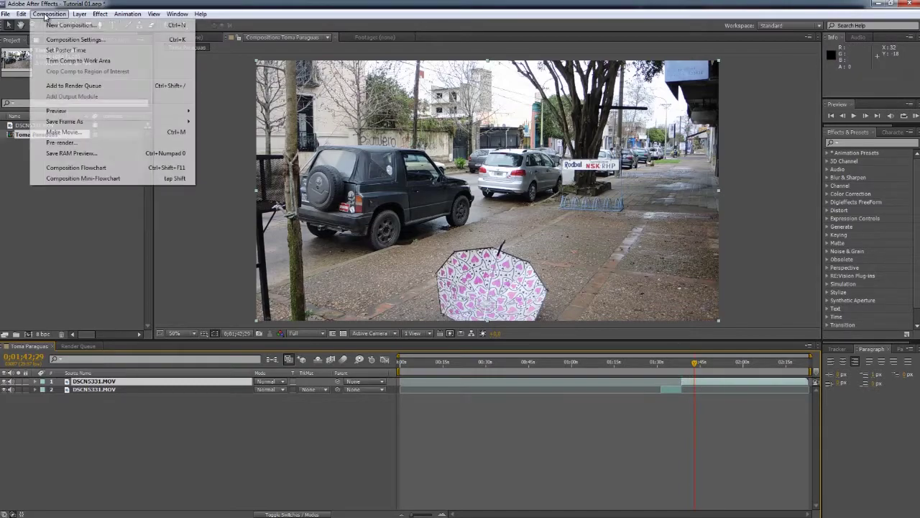
mouse_move(21, 13)
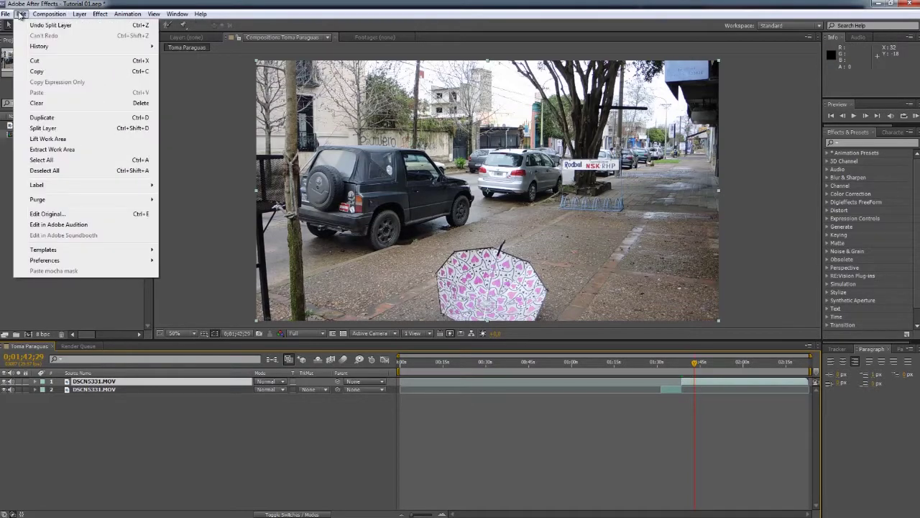
left_click(63, 128)
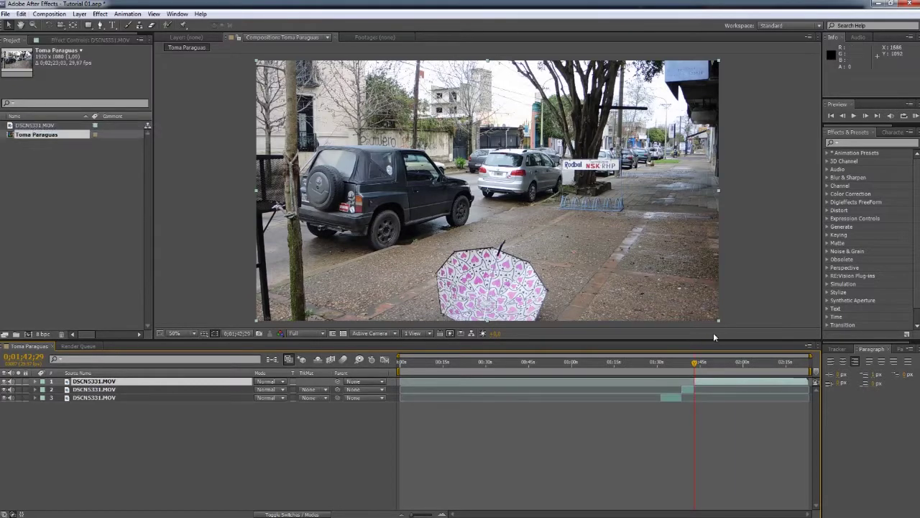
Step: Freeze the top layer's frame, move it to the bottom, and rename it 'Fondo Calle'
right_click(705, 389)
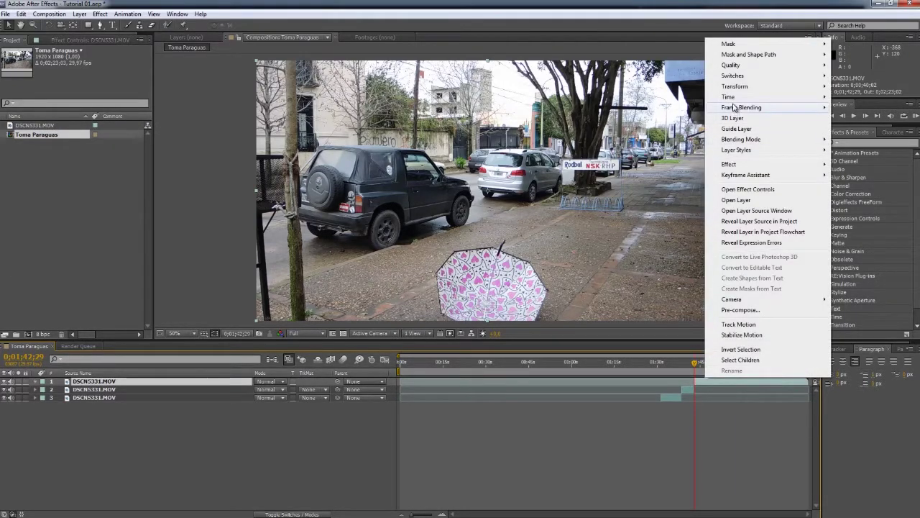
mouse_move(730, 96)
left_click(606, 128)
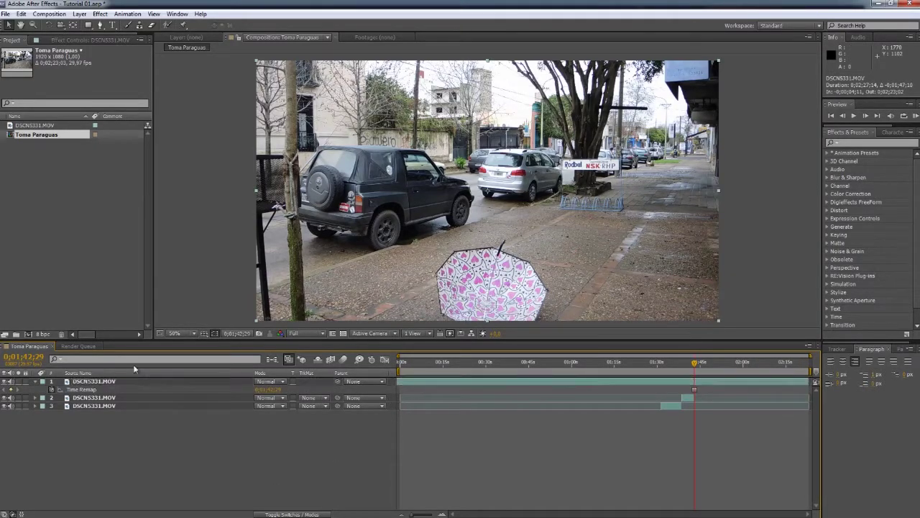
left_click_drag(121, 381, 120, 422)
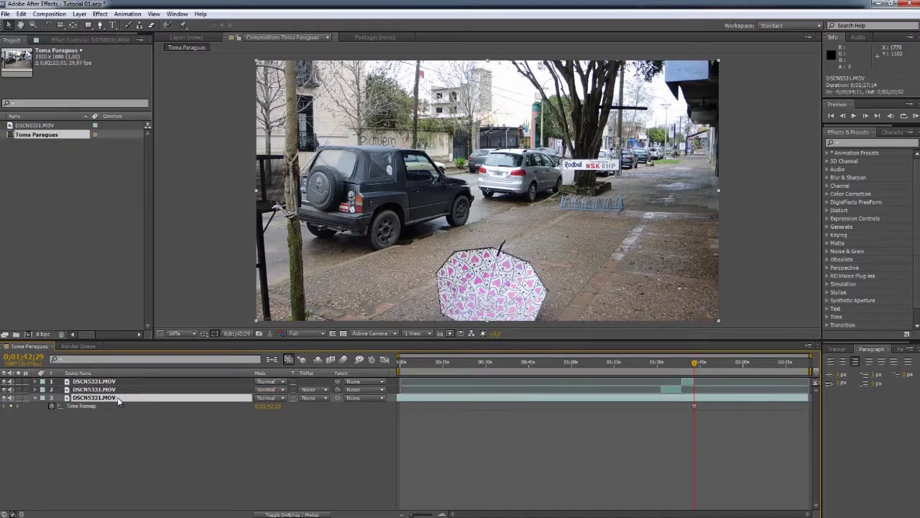
key("Return")
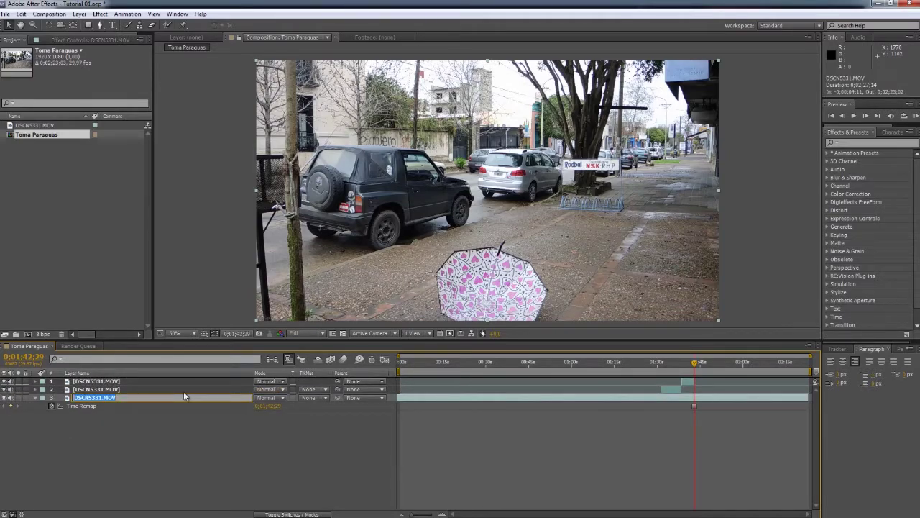
type("Fondo CX")
type("alle")
key("Return")
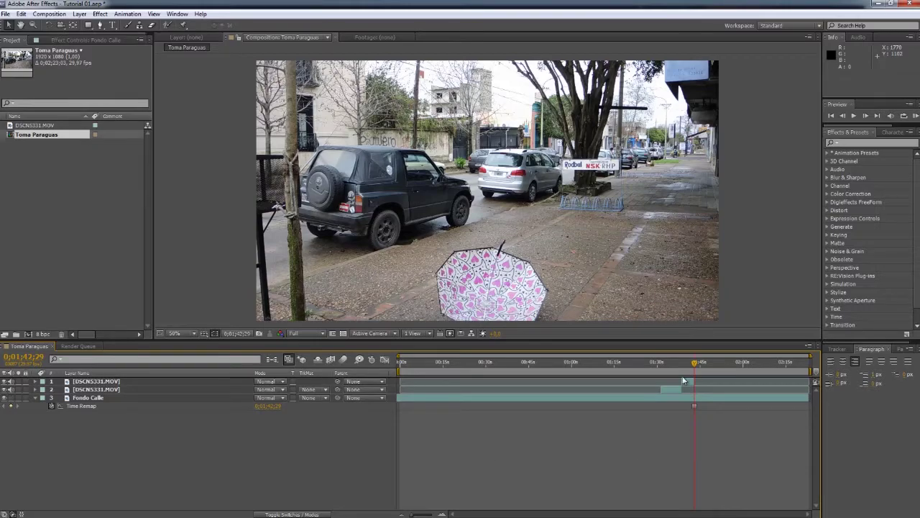
Step: Extend the top clip to the comp end and find the frame where the umbrella drops
left_click(689, 364)
left_click(689, 381)
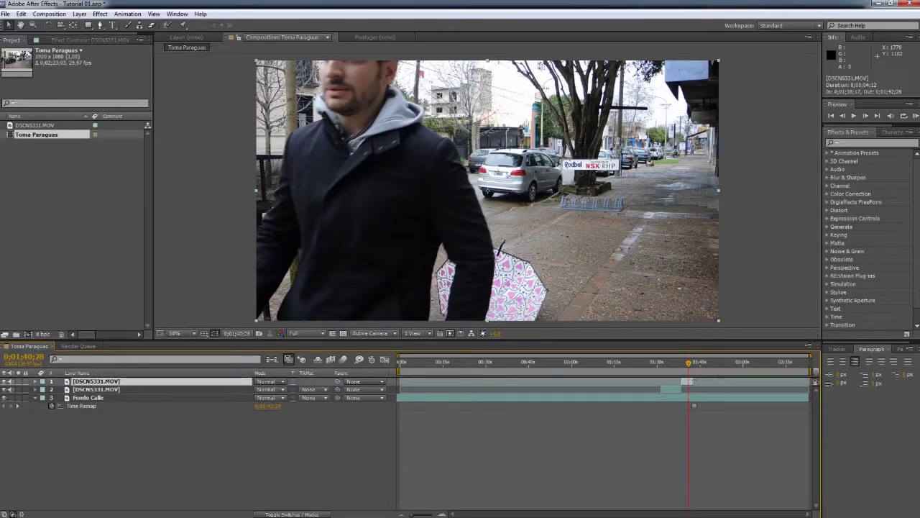
left_click_drag(689, 383, 901, 392)
left_click(4, 381)
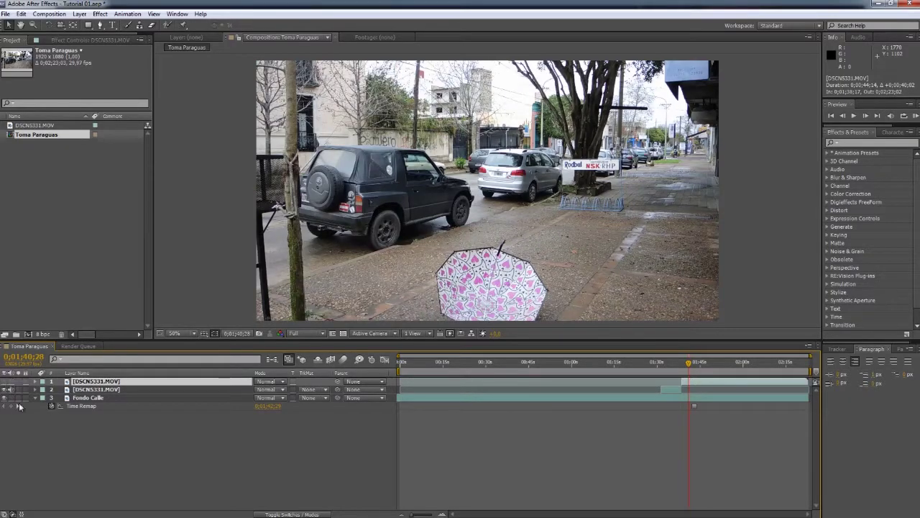
left_click(576, 412)
left_click_drag(659, 369, 664, 367)
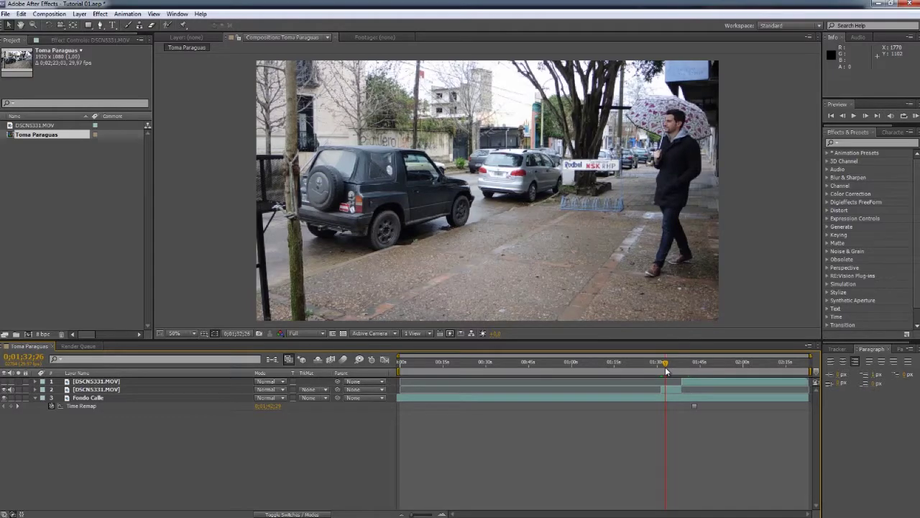
left_click_drag(664, 367, 673, 367)
key("equal")
key("minus")
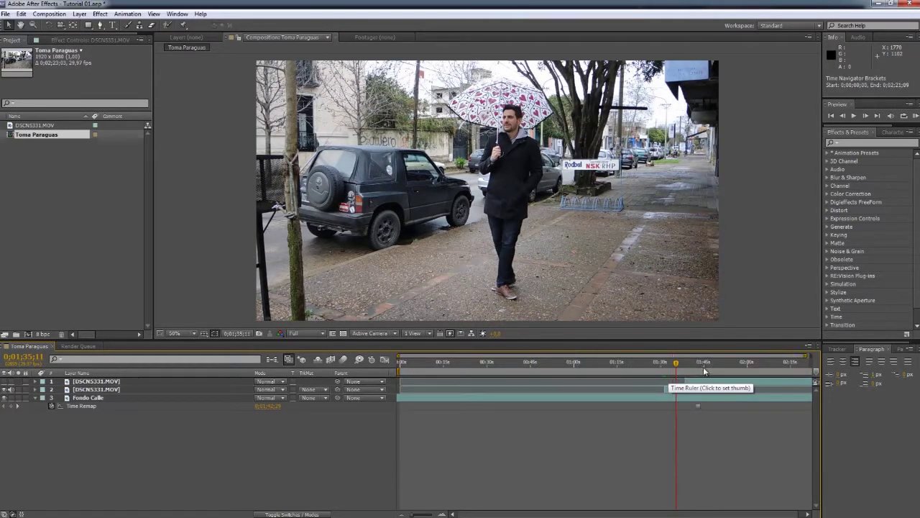
left_click_drag(704, 366, 764, 368)
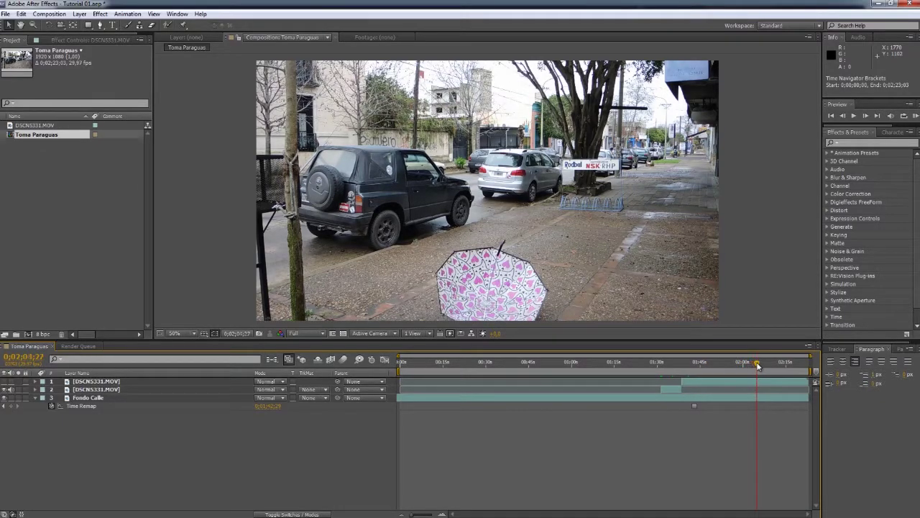
left_click(733, 366)
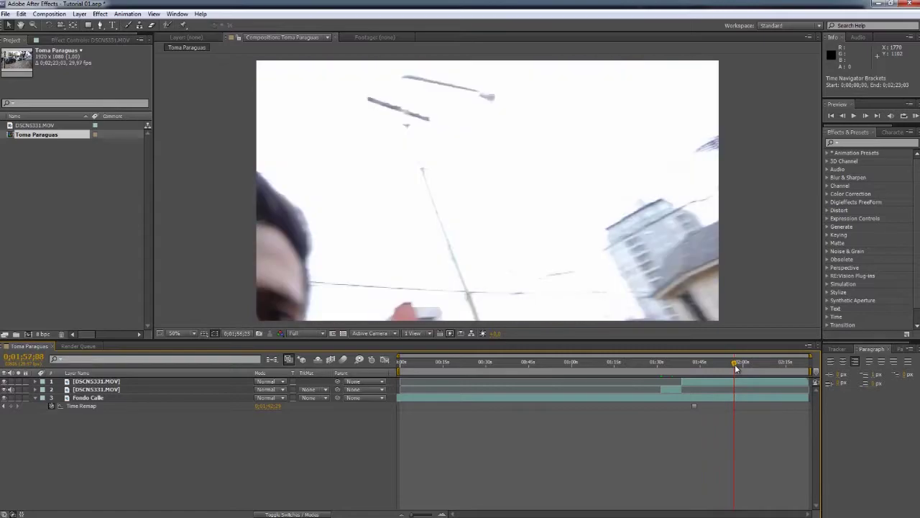
mouse_move(735, 368)
left_mouse_down()
mouse_move(731, 381)
mouse_move(752, 372)
left_mouse_up()
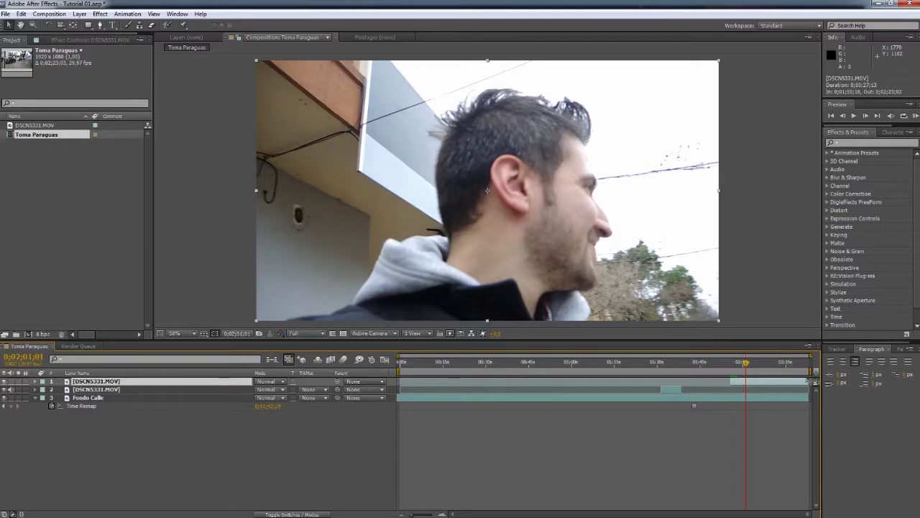
Step: Trim the top DSCN5331.MOV clip's end back to the umbrella-drop frame
left_click_drag(796, 381, 716, 366)
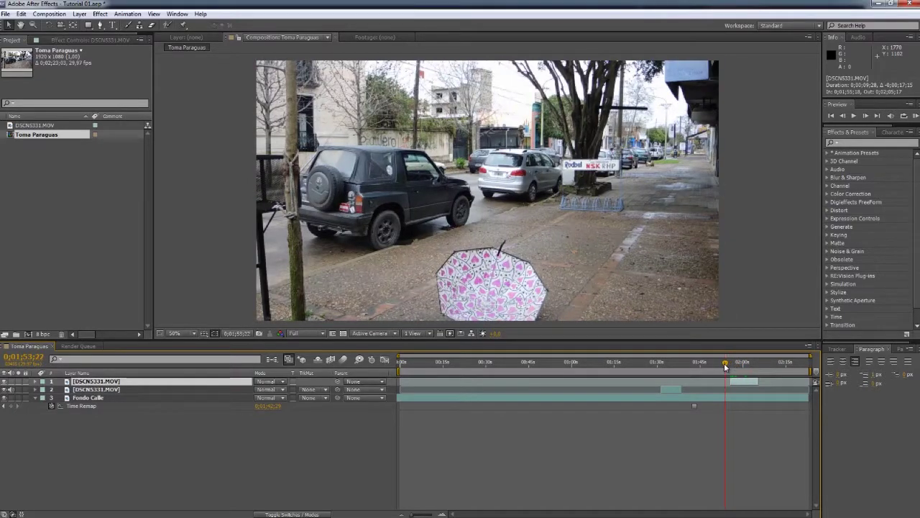
key("equal")
mouse_move(623, 366)
left_mouse_down()
mouse_move(605, 366)
mouse_move(637, 364)
left_mouse_up()
key("equal")
key("minus")
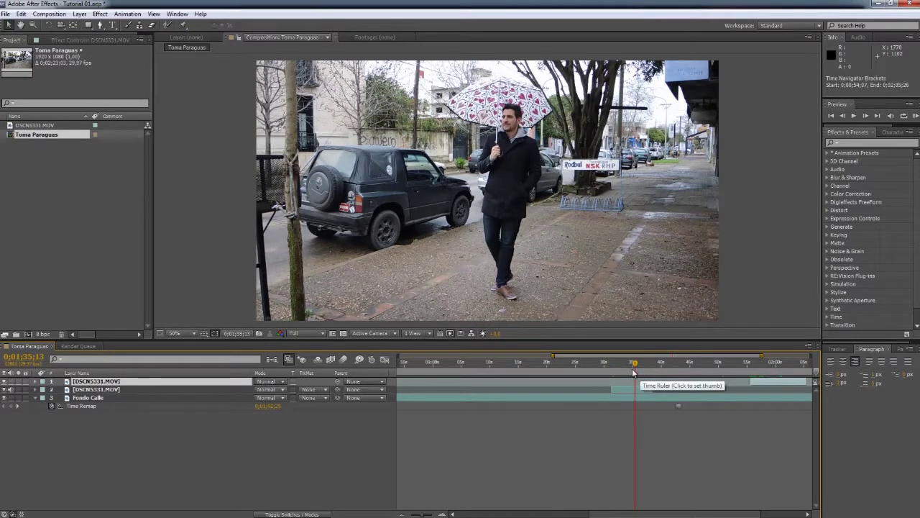
Step: Move the second DSCN5331.MOV layer below Fondo Calle, then show Fondo Calle's Opacity at 0;01;31;27
left_click(640, 447)
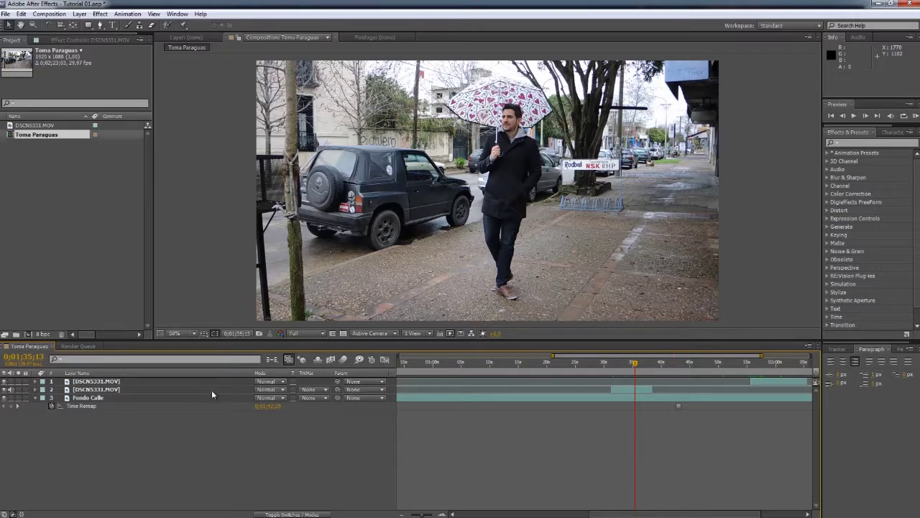
left_click_drag(133, 389, 191, 423)
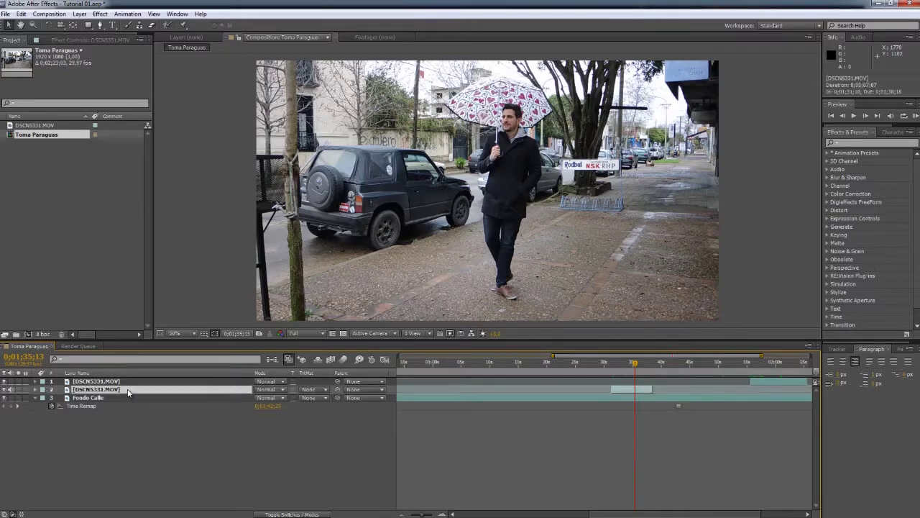
key("=")
left_click(563, 363)
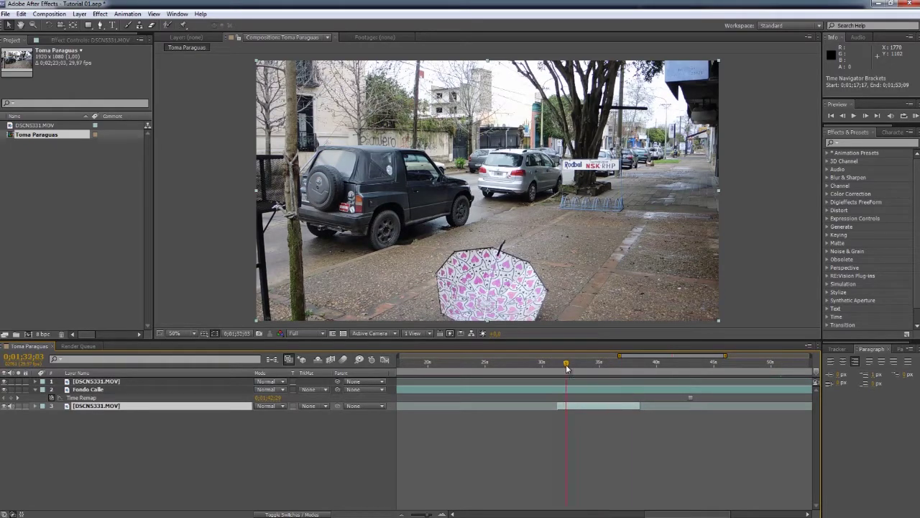
left_click(84, 391)
key("t")
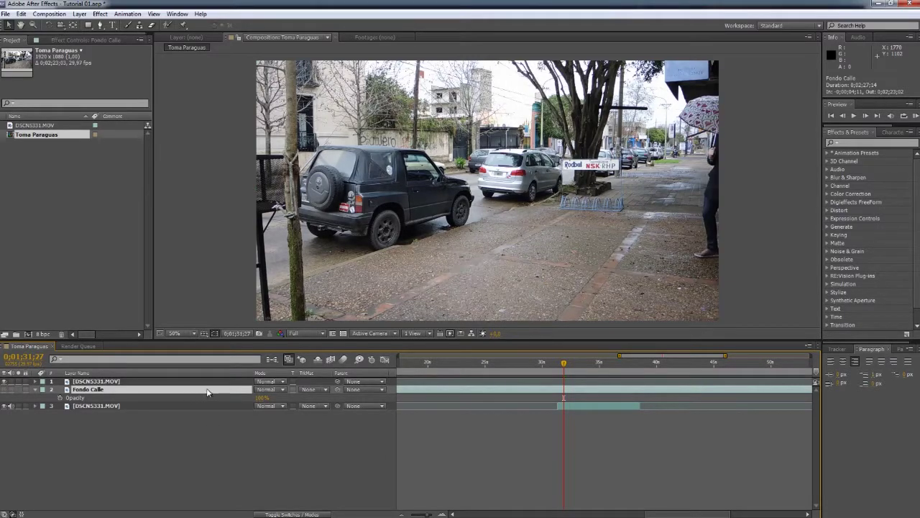
Step: Scrub forward to about 1;36;25, where the man holds the open umbrella in front
left_click_drag(530, 368, 566, 374)
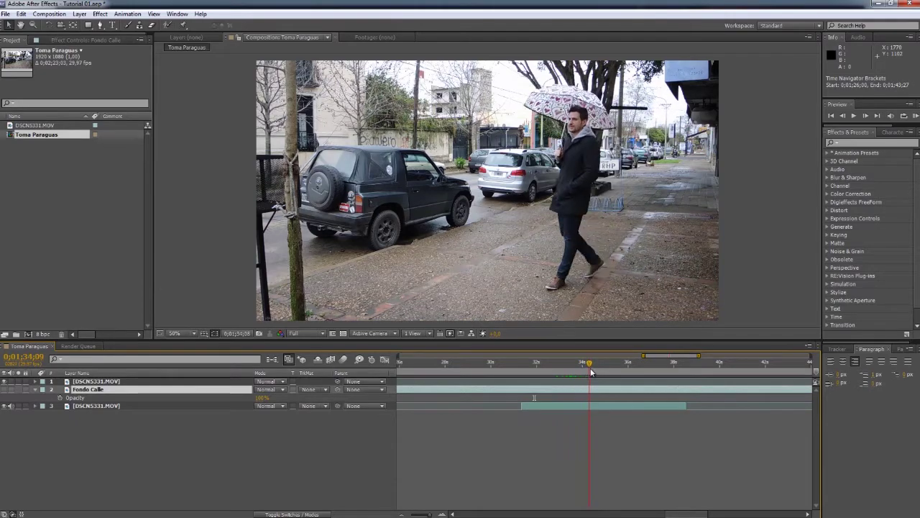
left_click_drag(566, 369, 596, 367)
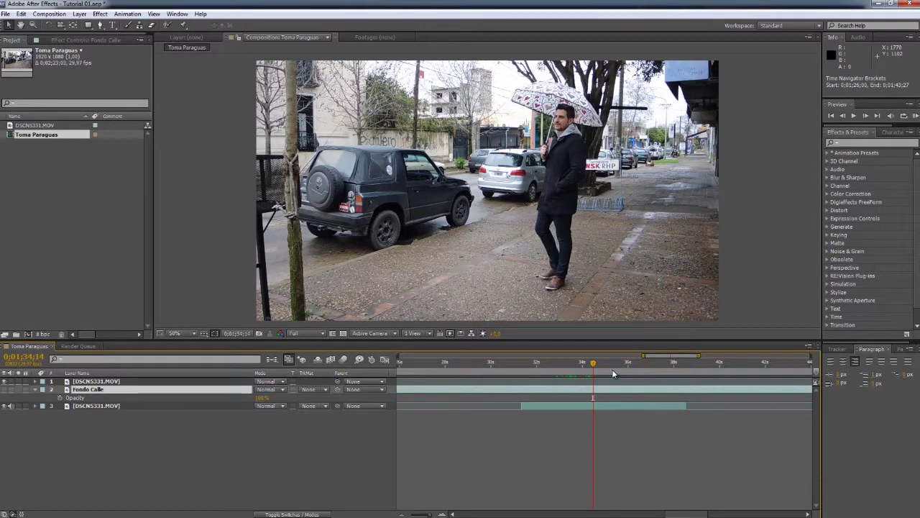
left_click_drag(608, 367, 648, 363)
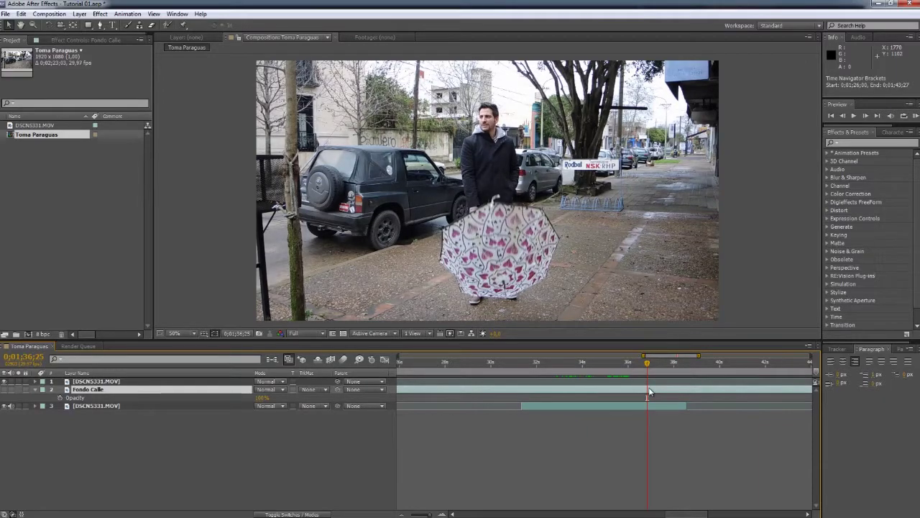
key("period")
Step: Activate the Pen tool, magnify the comp on the umbrella's upper edge, and select Fondo Calle
left_click(499, 235)
key("g")
key("period")
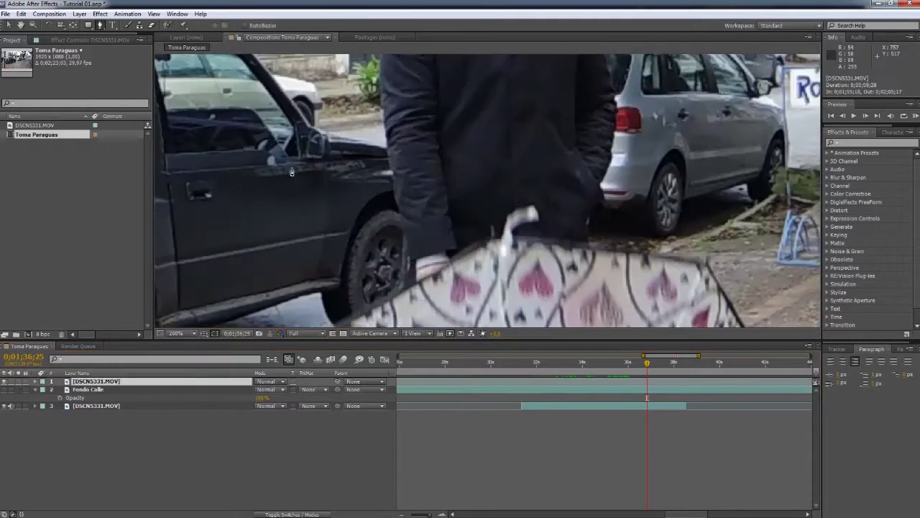
key("comma")
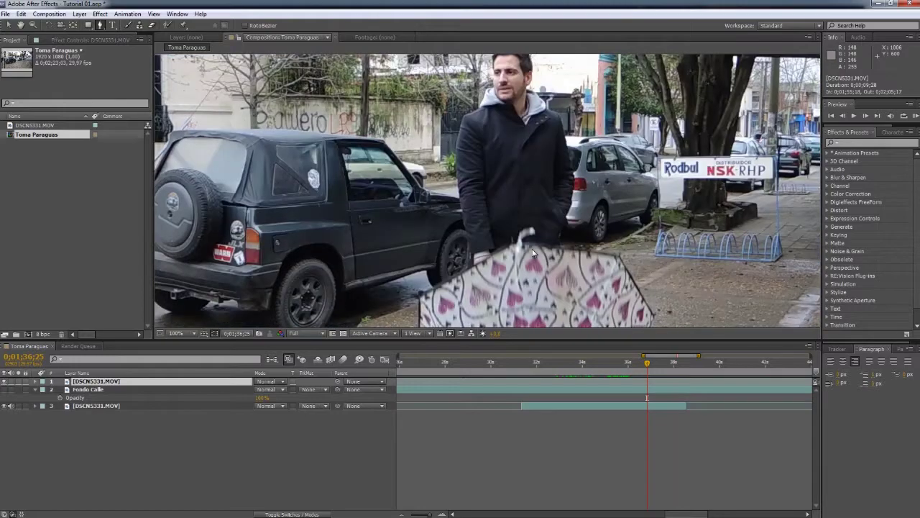
key("comma")
key("comma")
key("comma")
scroll(505, 227, "up", 4)
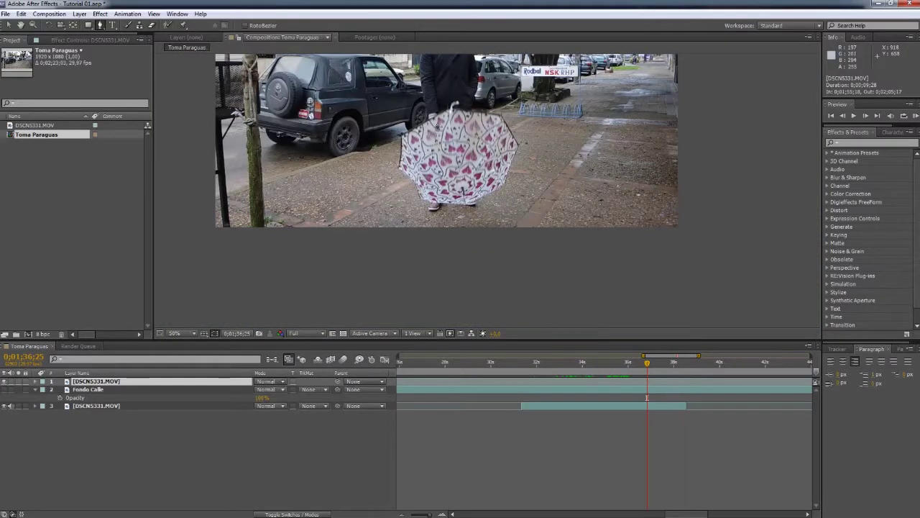
scroll(437, 125, "up", 1)
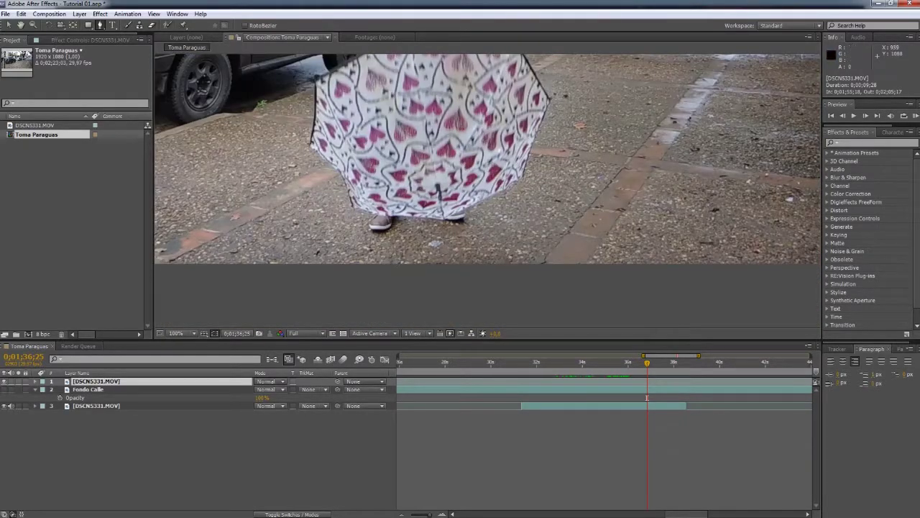
left_click_drag(428, 117, 480, 238)
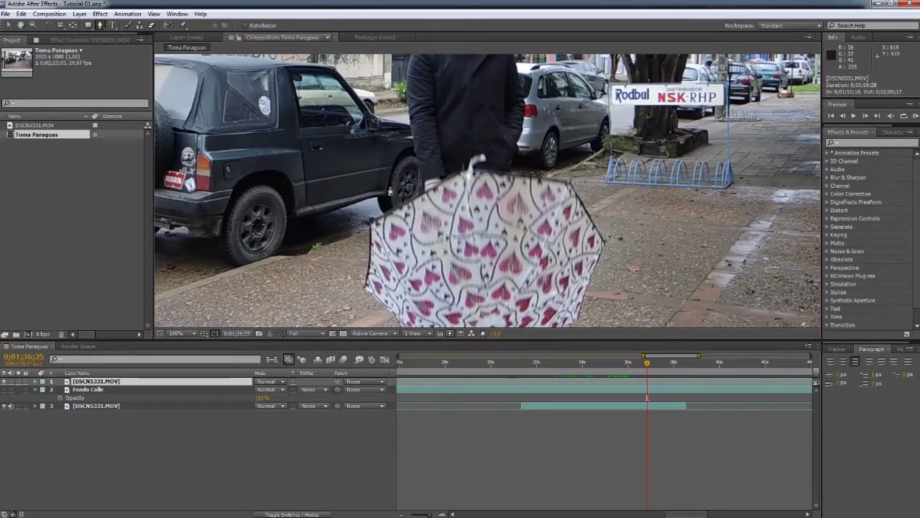
key("period")
scroll(299, 228, "up", 1)
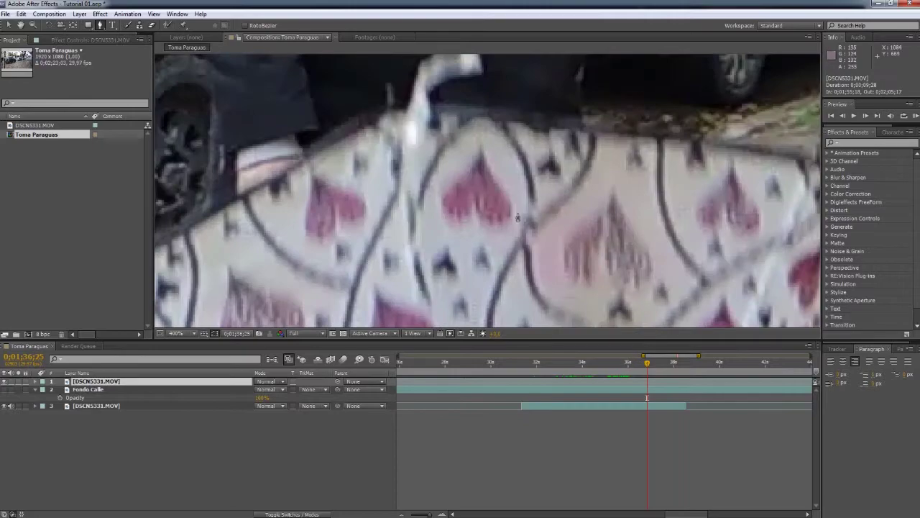
scroll(624, 264, "down", 1)
scroll(624, 265, "down", 1)
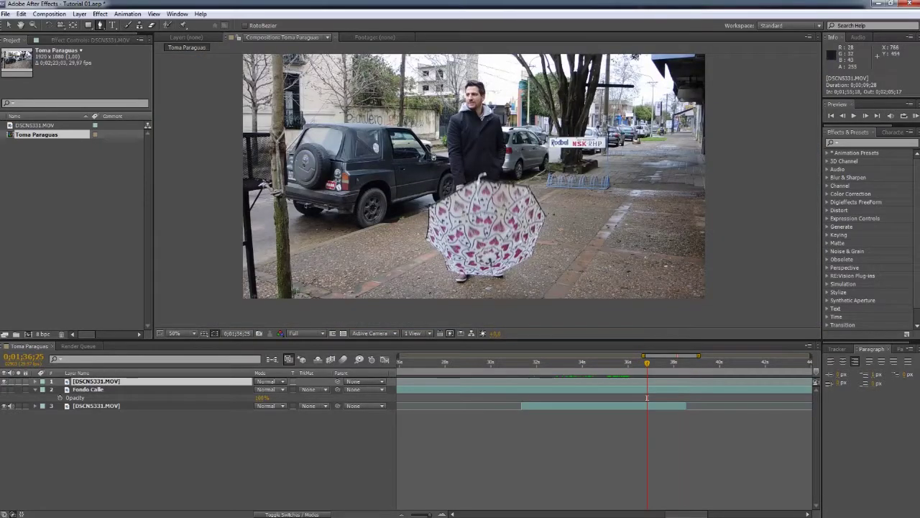
scroll(444, 245, "up", 2)
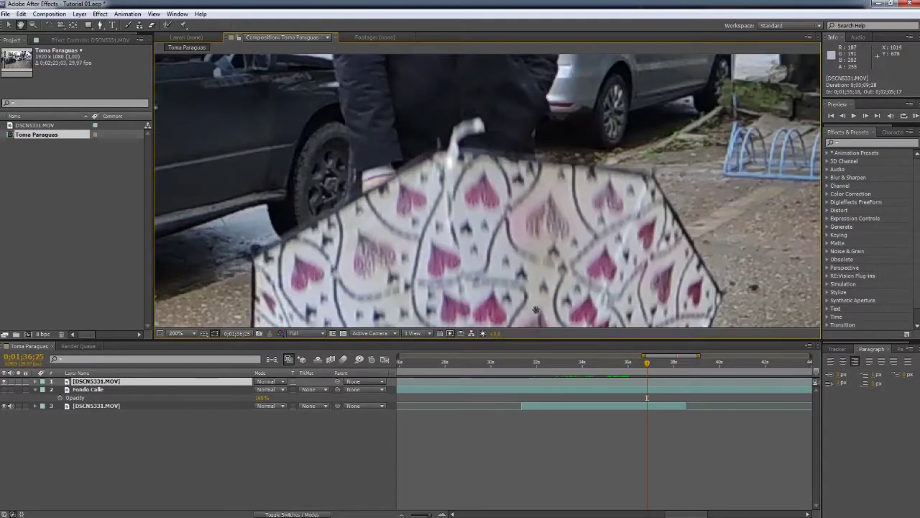
scroll(444, 245, "up", 2)
left_click(445, 285)
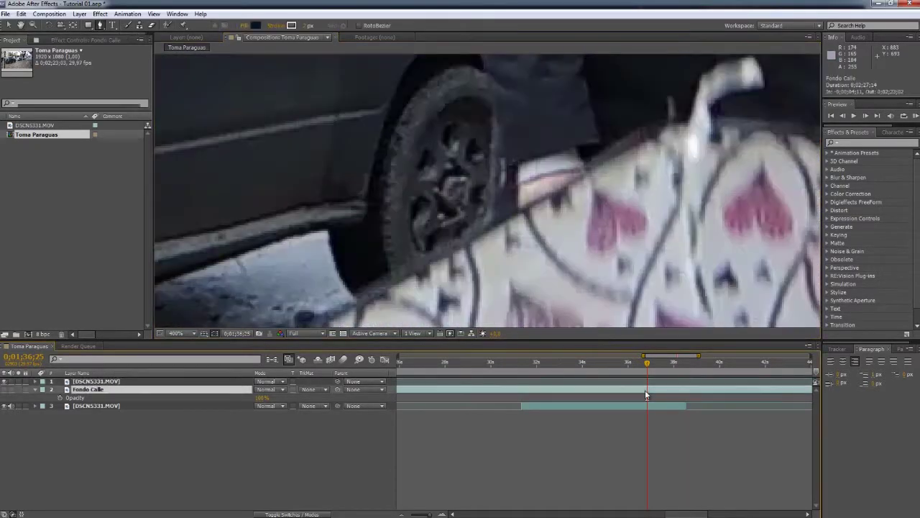
Step: Start Mask 1 on Fondo Calle with points along the umbrella's top edge
left_click(386, 278)
left_click(575, 174)
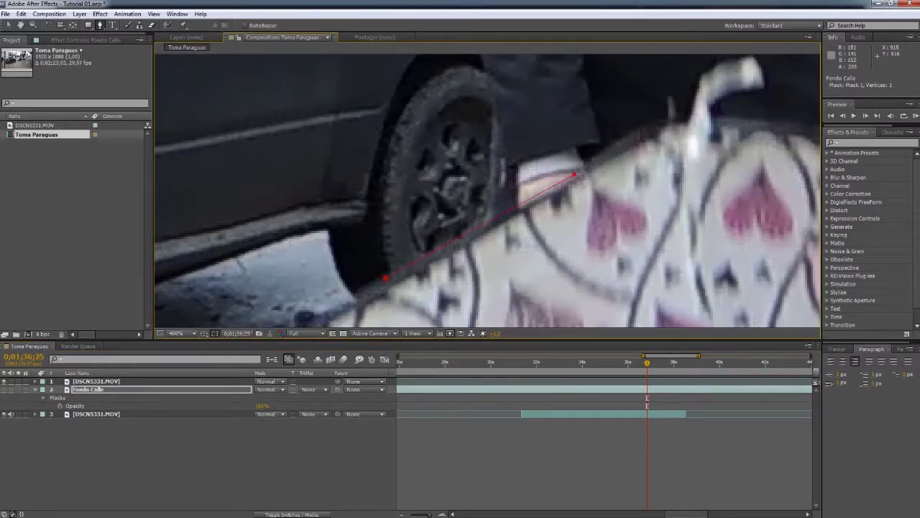
left_click(662, 120)
left_click_drag(689, 115, 453, 184)
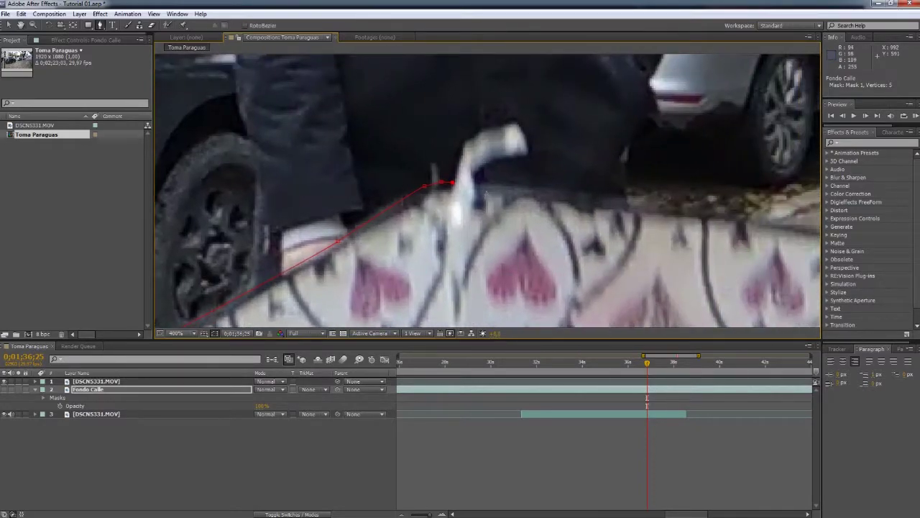
left_click(505, 187)
Step: Extend the mask up around the man's head and down his left side, then finish it
scroll(698, 201, "down", 1)
scroll(649, 185, "down", 1)
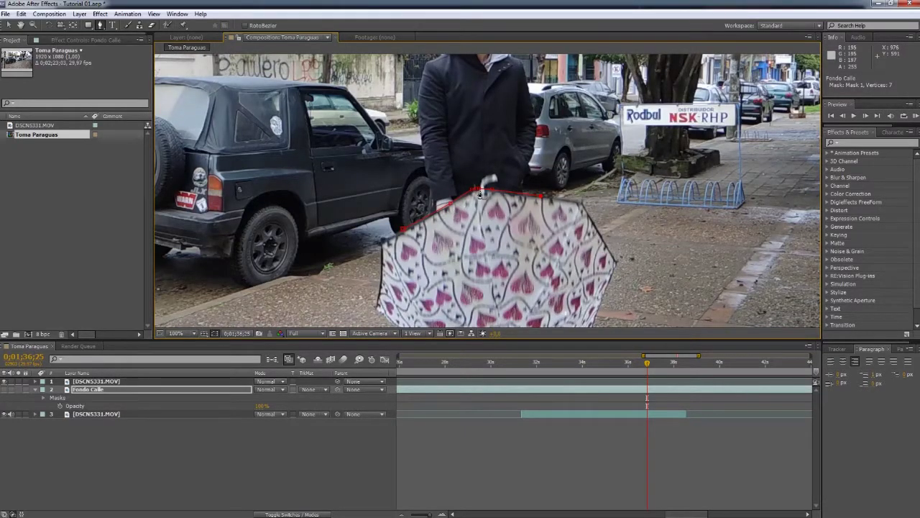
scroll(480, 194, "down", 1)
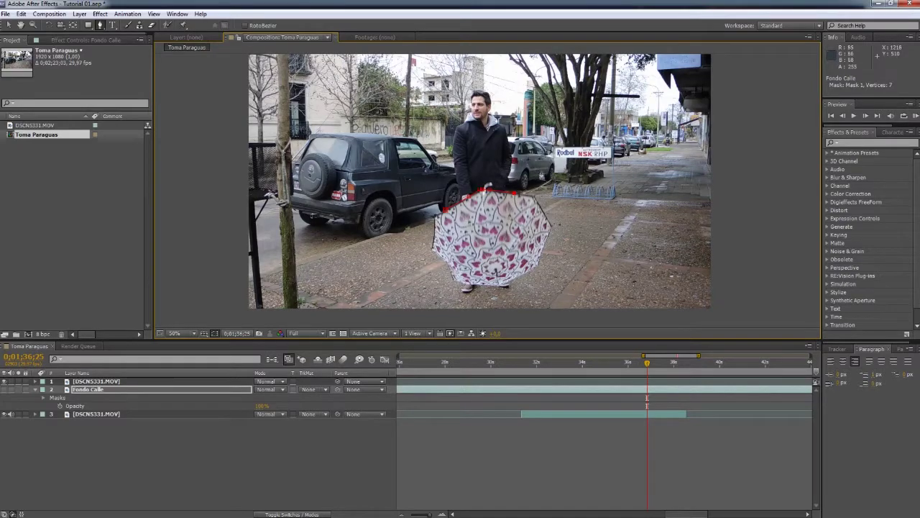
left_click(499, 84)
left_click_drag(466, 74, 447, 112)
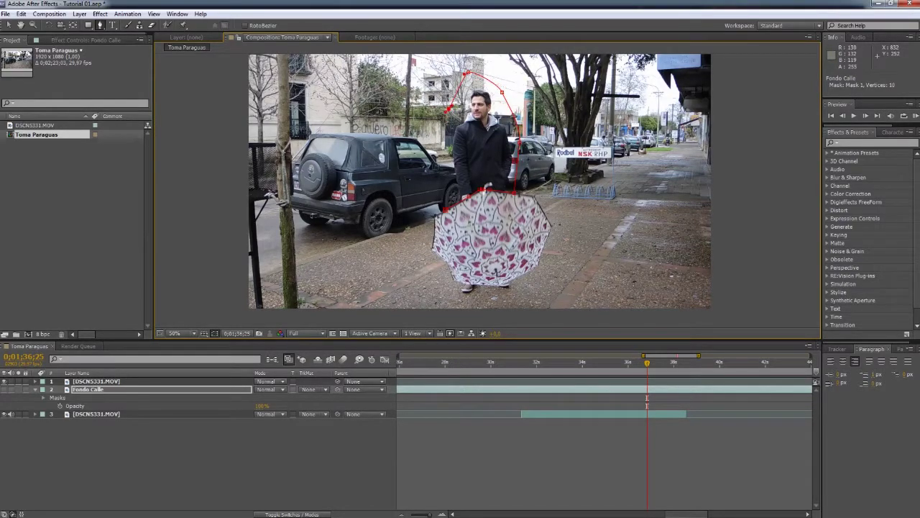
left_click(440, 148)
left_click(440, 181)
left_click(102, 389)
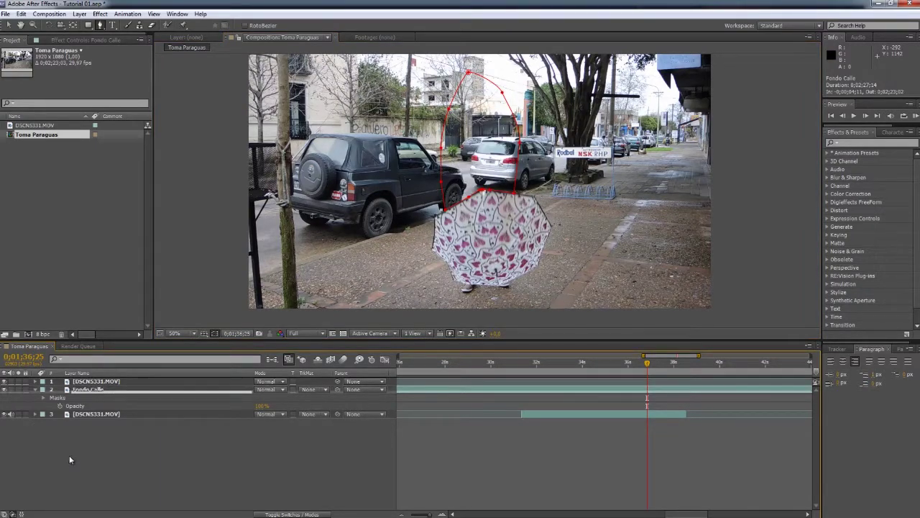
scroll(474, 241, "up", 3)
scroll(503, 197, "up", 1)
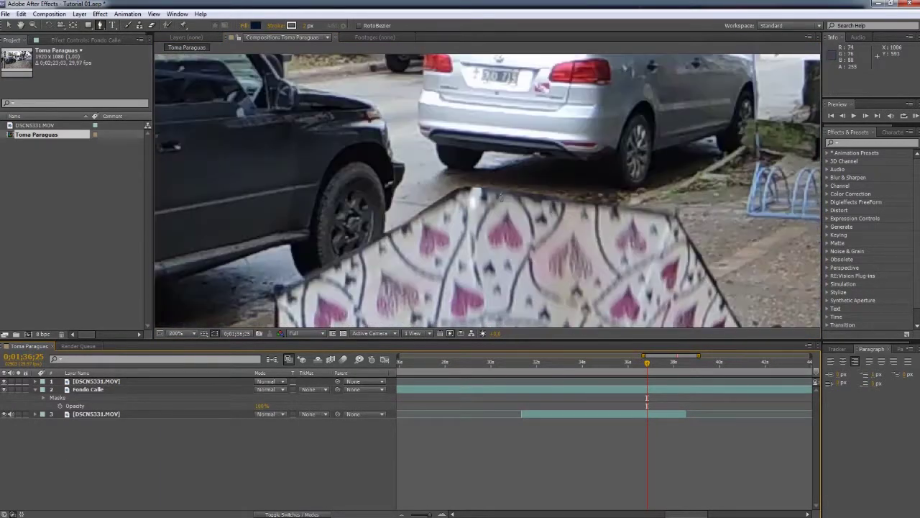
scroll(501, 194, "down", 2)
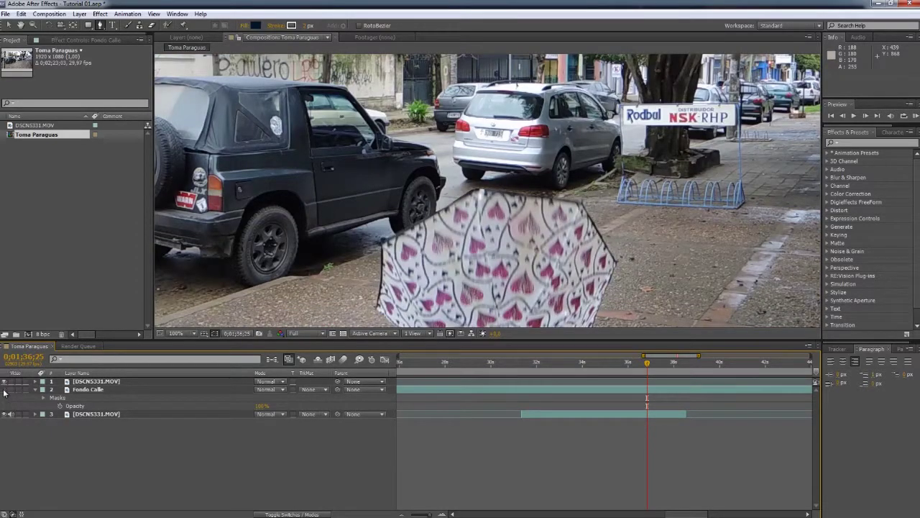
key("comma")
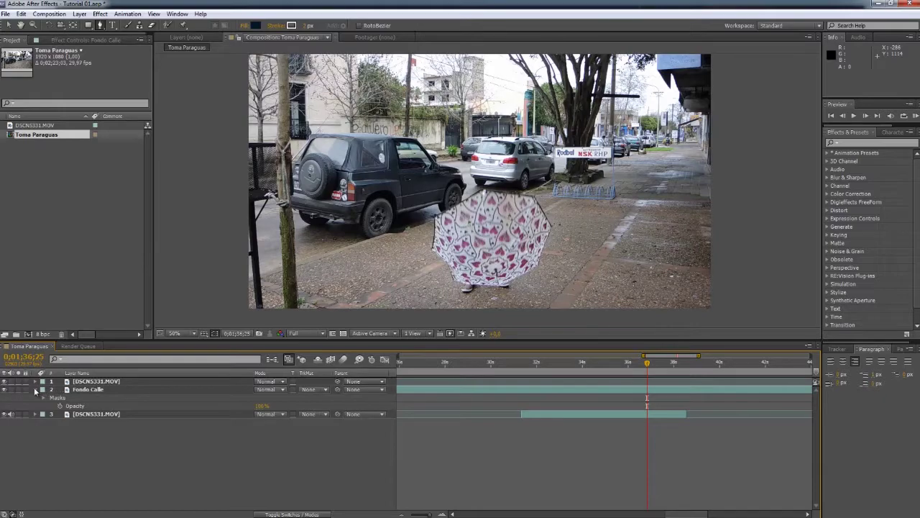
left_click(19, 389)
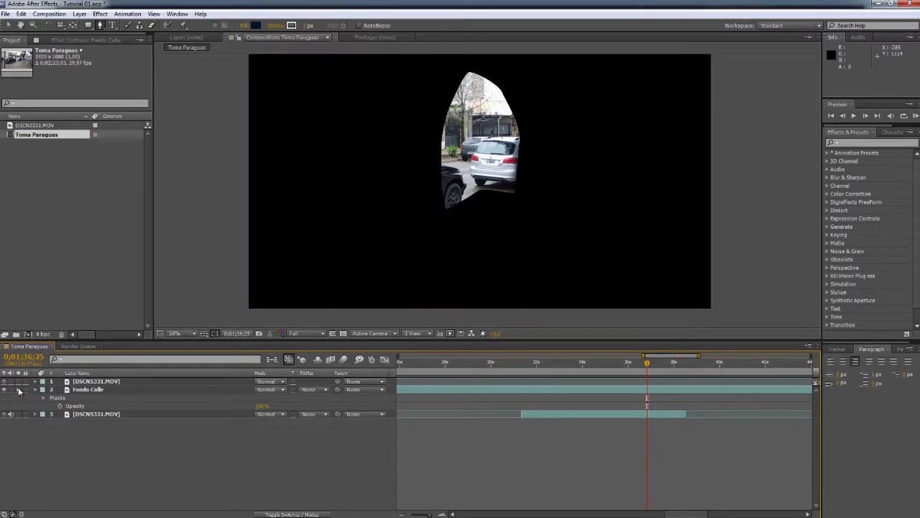
left_click(5, 391)
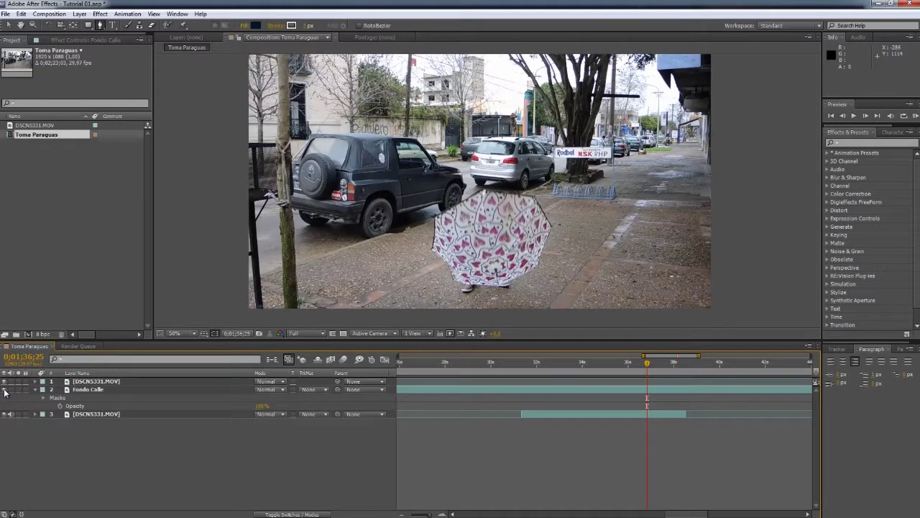
left_click(19, 390)
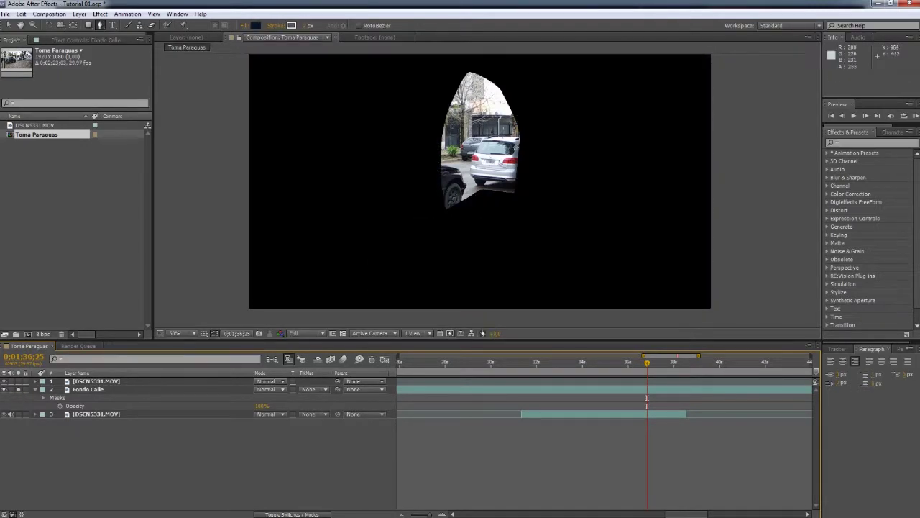
left_click(20, 389)
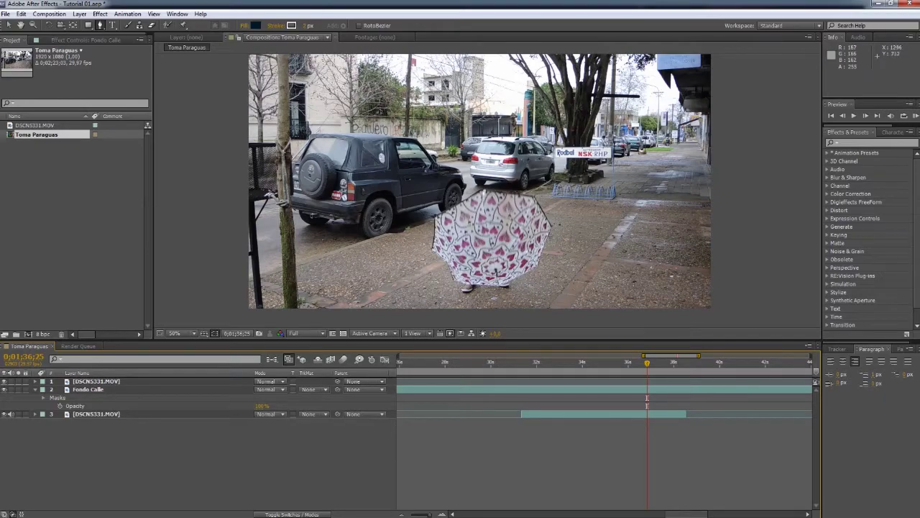
scroll(501, 171, "up", 4)
scroll(502, 171, "down", 2)
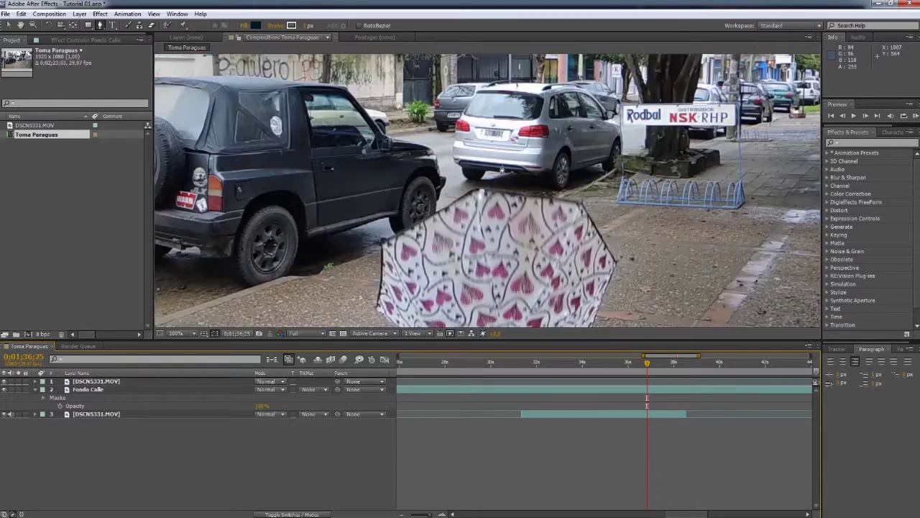
left_click(90, 390)
scroll(504, 187, "down", 2)
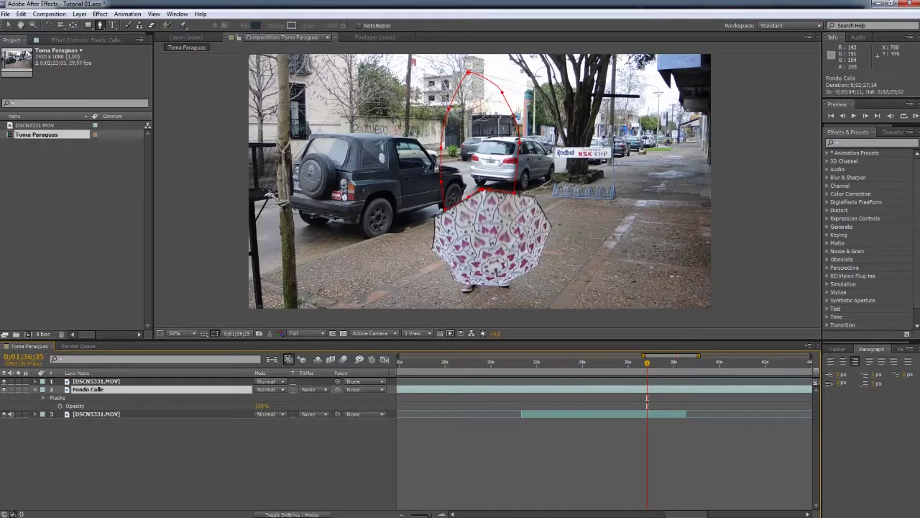
key("m")
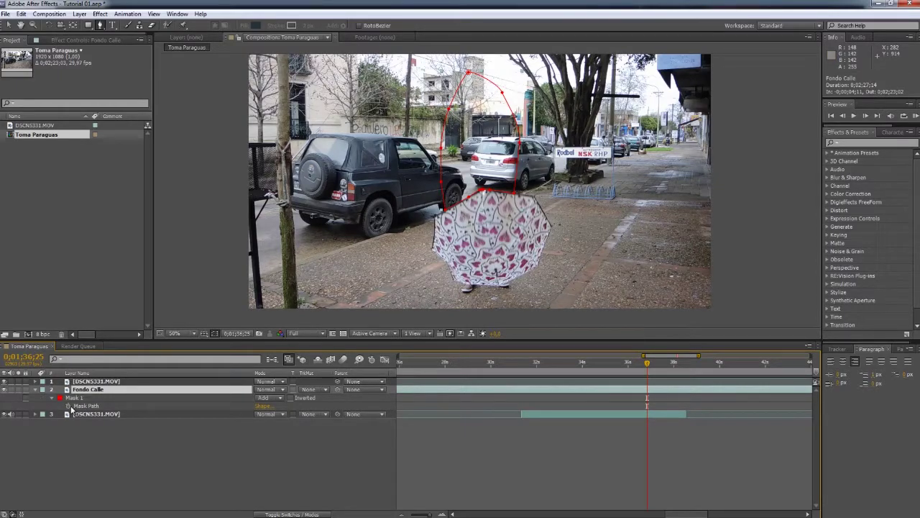
Step: Add a Mask Path keyframe to Fondo Calle's Mask 1 at the current frame
left_click(68, 406)
scroll(552, 174, "up", 2)
scroll(552, 173, "up", 2)
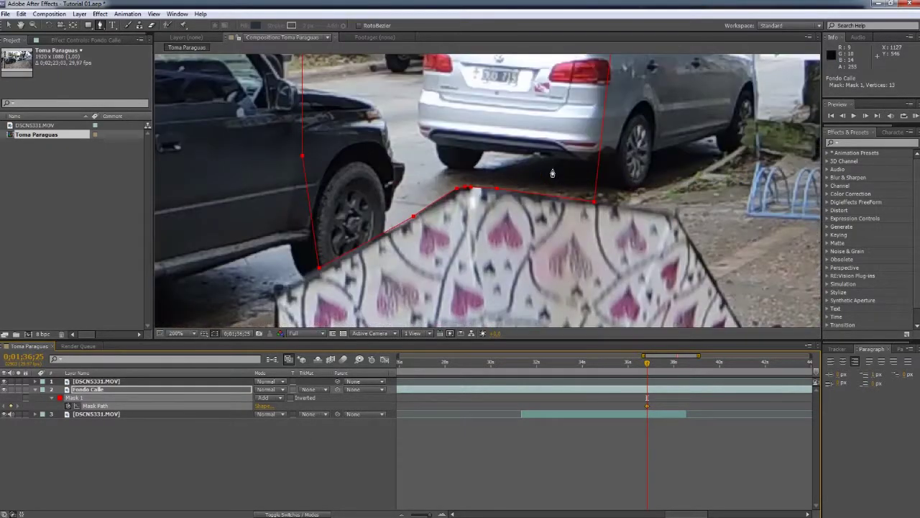
key("period")
key("comma")
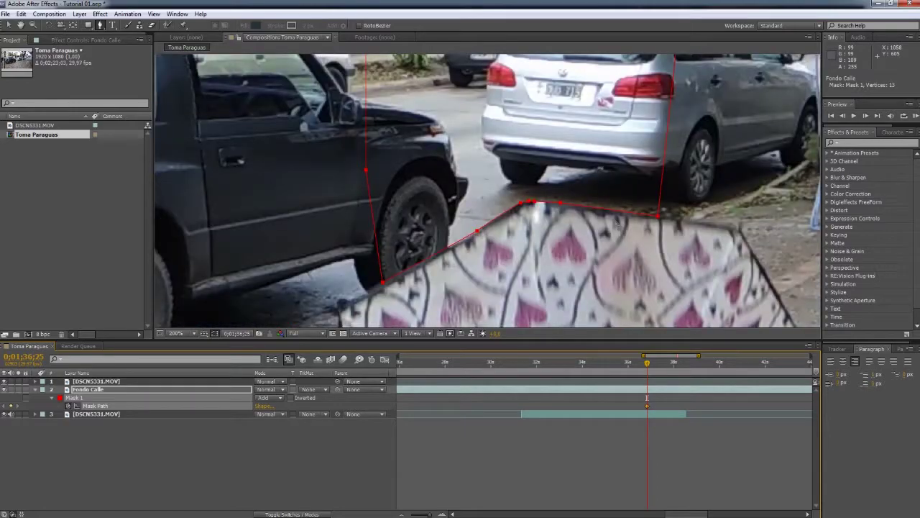
Step: Set Mask 1's mode to None and hide the background layer to reveal the umbrella footage
left_click(264, 399)
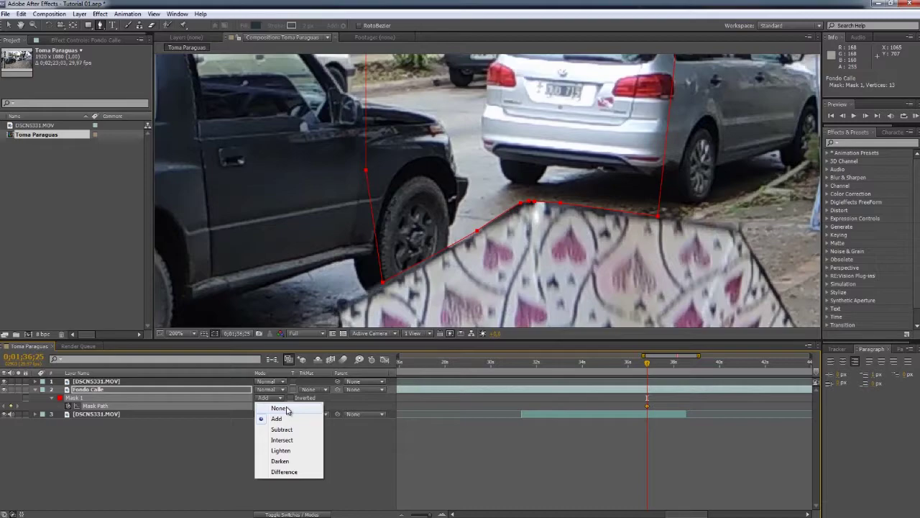
left_click(287, 408)
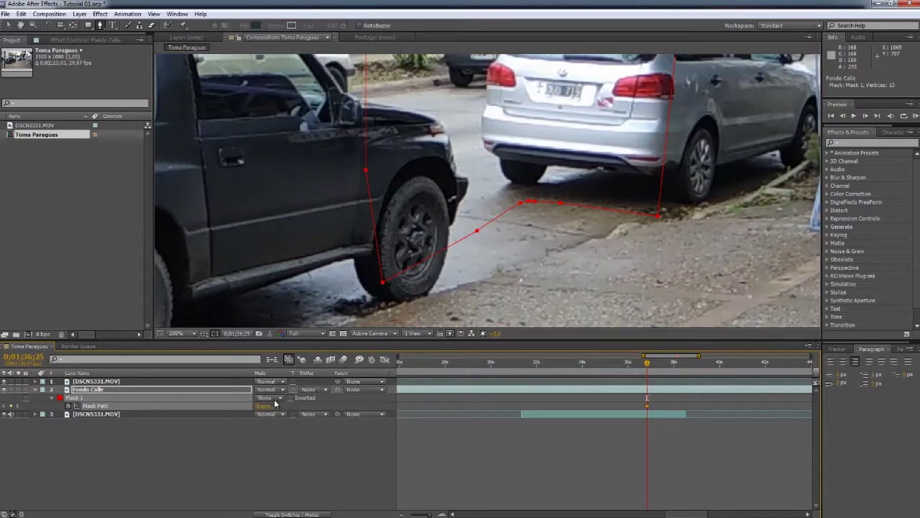
left_click(3, 391)
scroll(551, 181, "down", 1)
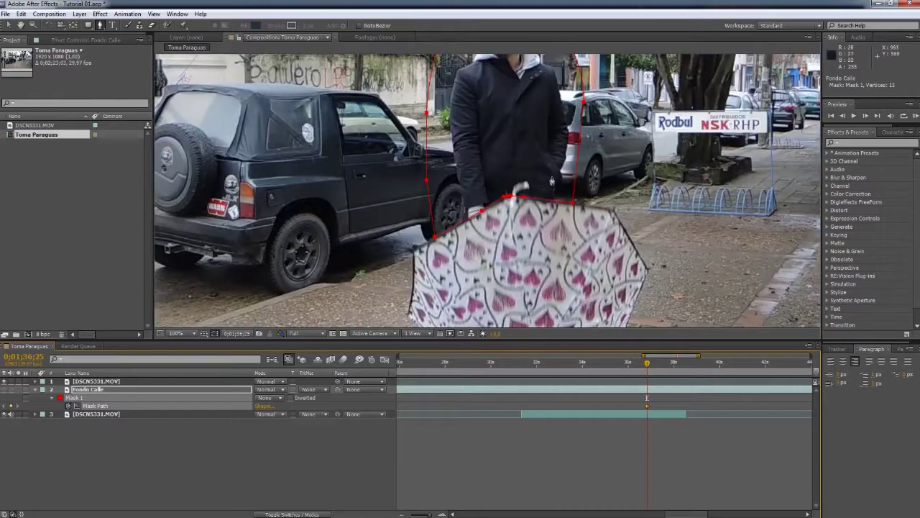
Step: Go back one frame to 0;01;36;24 and raise the lower-right mask point to the umbrella edge
left_click_drag(574, 177, 551, 281)
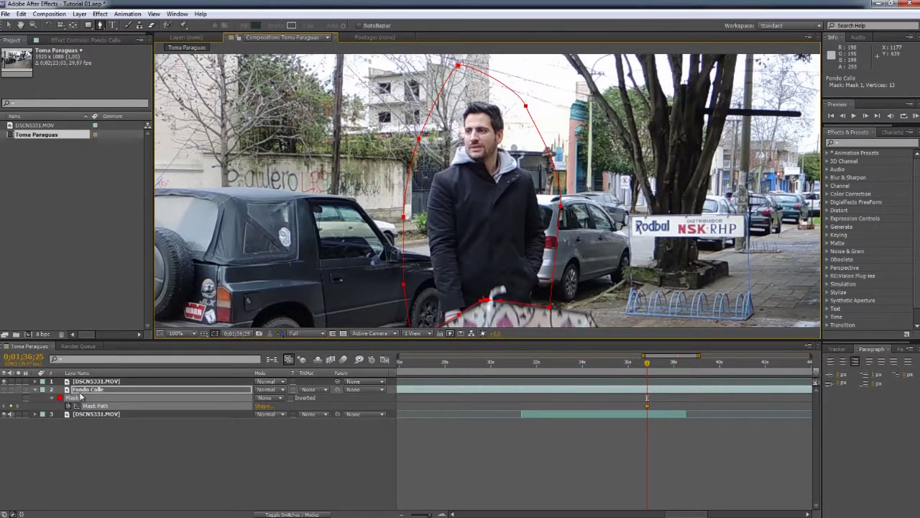
scroll(458, 267, "down", 2)
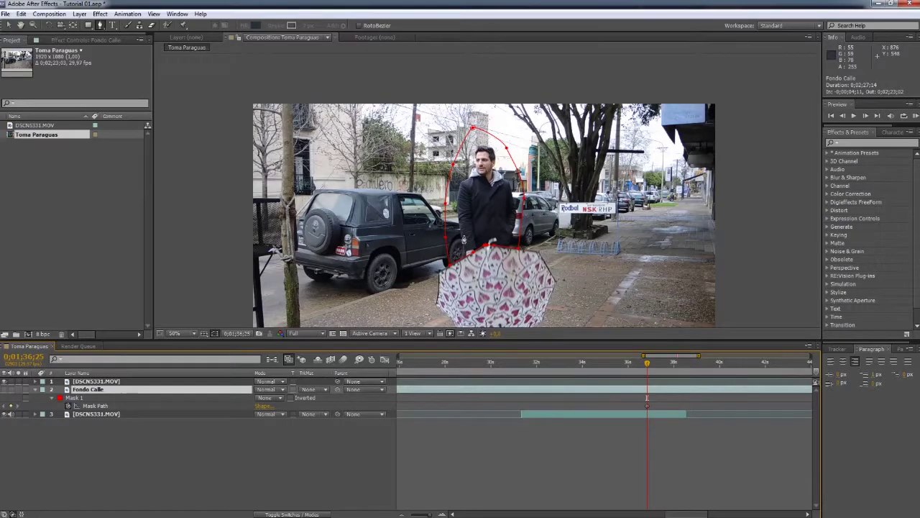
key("period")
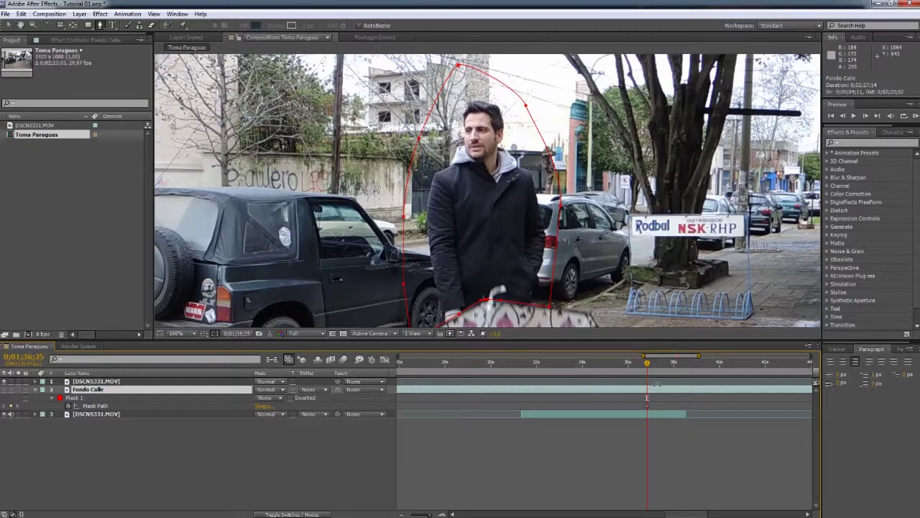
key("Page_Up")
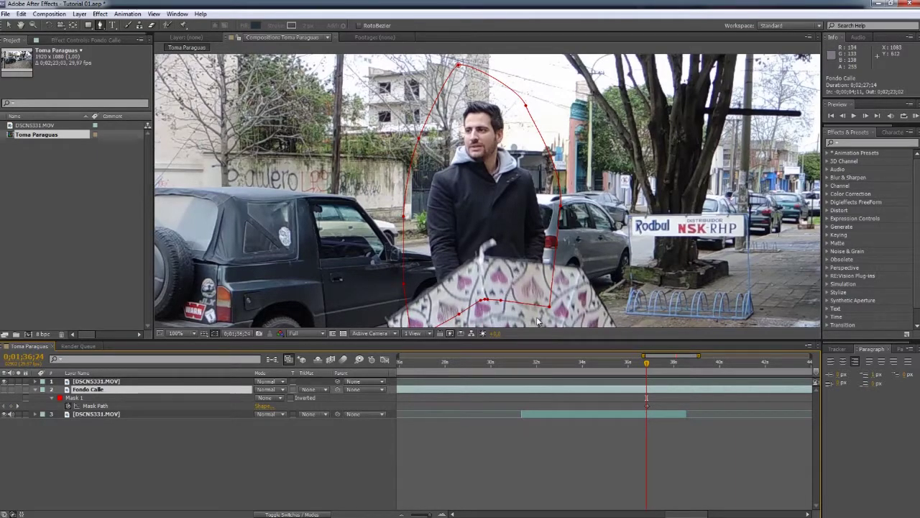
left_click_drag(550, 308, 548, 265)
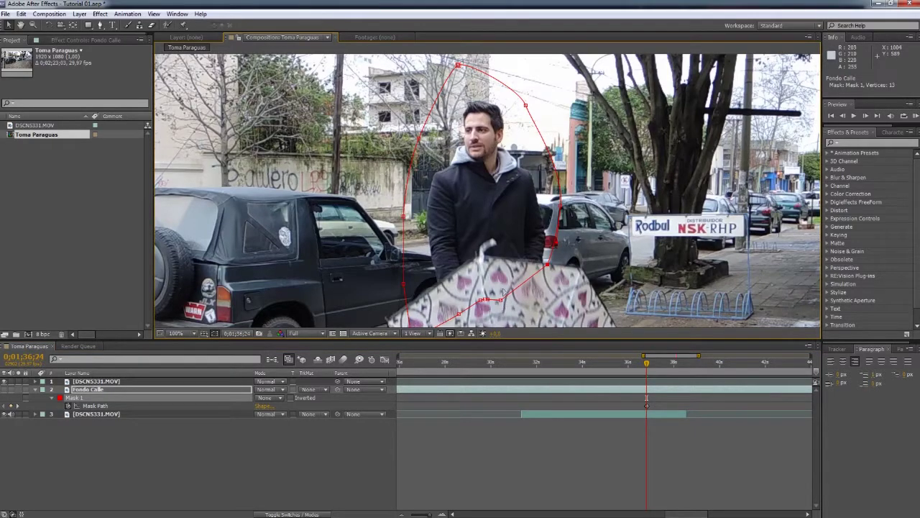
key("period")
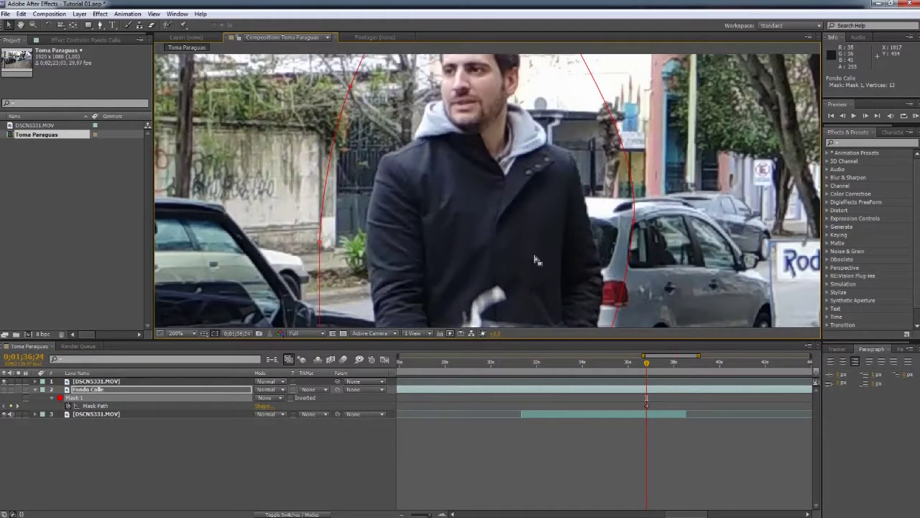
scroll(546, 248, "down", 5)
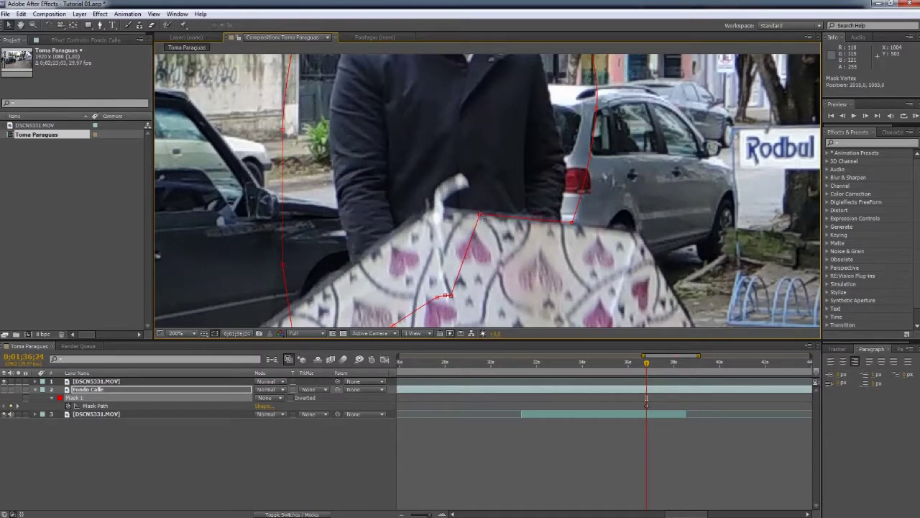
Step: Move the remaining Mask 1 points onto the umbrella's left edge, then zoom the timeline to frames
left_click_drag(480, 214, 444, 210)
left_click_drag(446, 266, 434, 271)
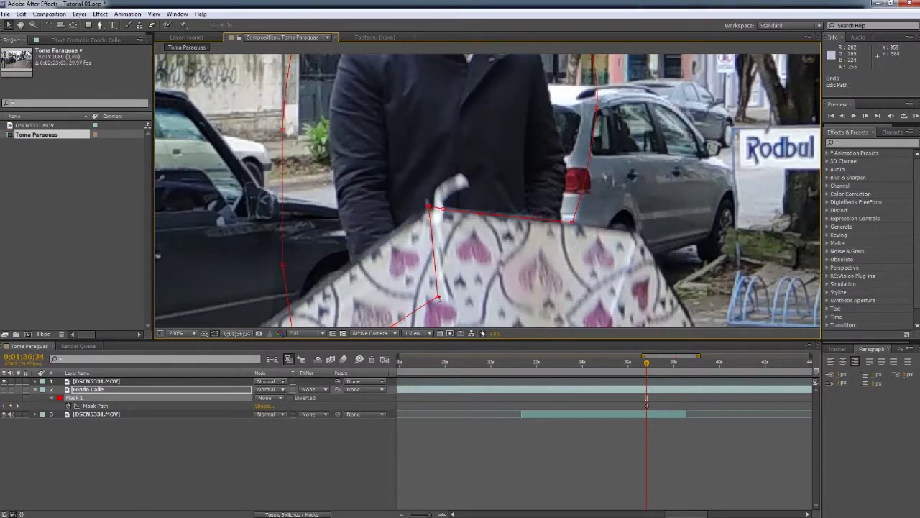
left_click_drag(438, 296, 399, 318)
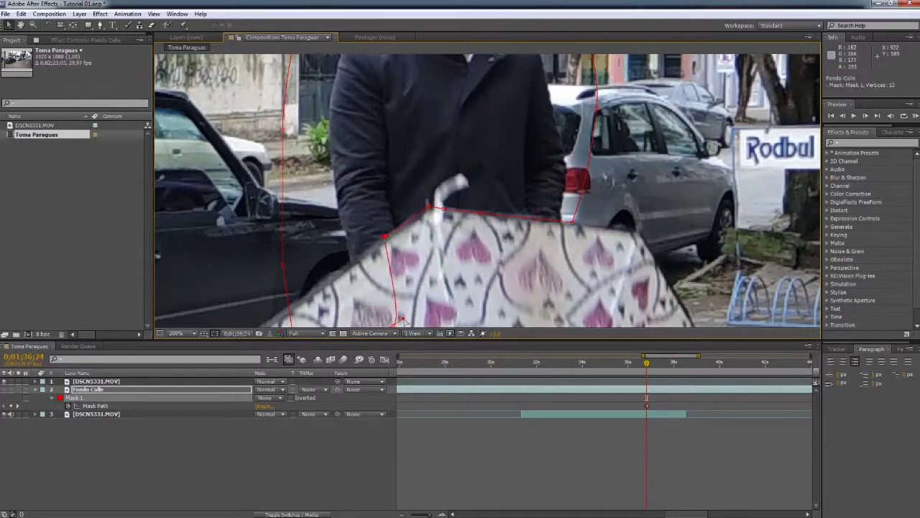
left_click_drag(401, 319, 336, 273)
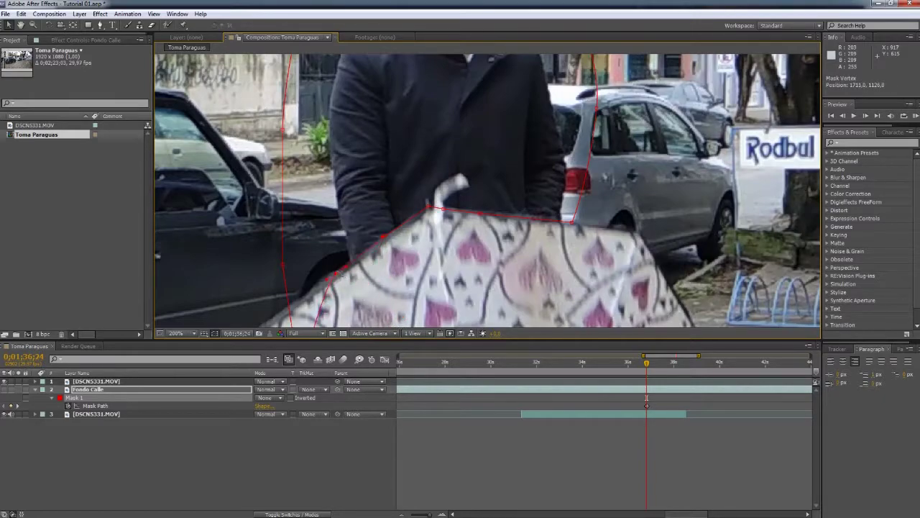
key("comma")
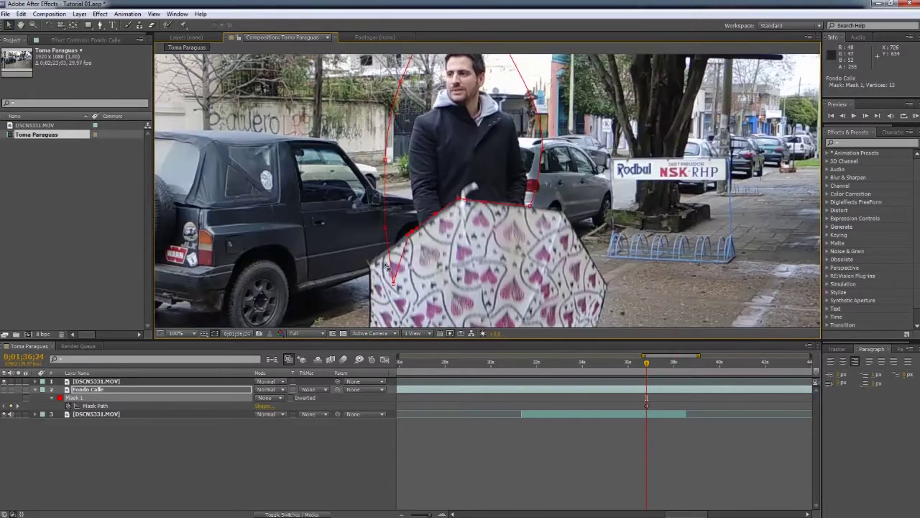
left_click_drag(394, 284, 386, 242)
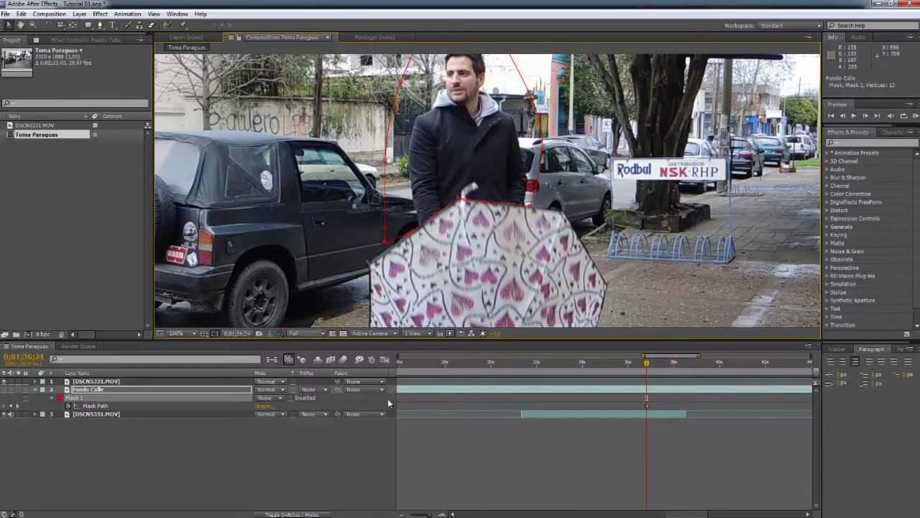
key("equal")
key("equal")
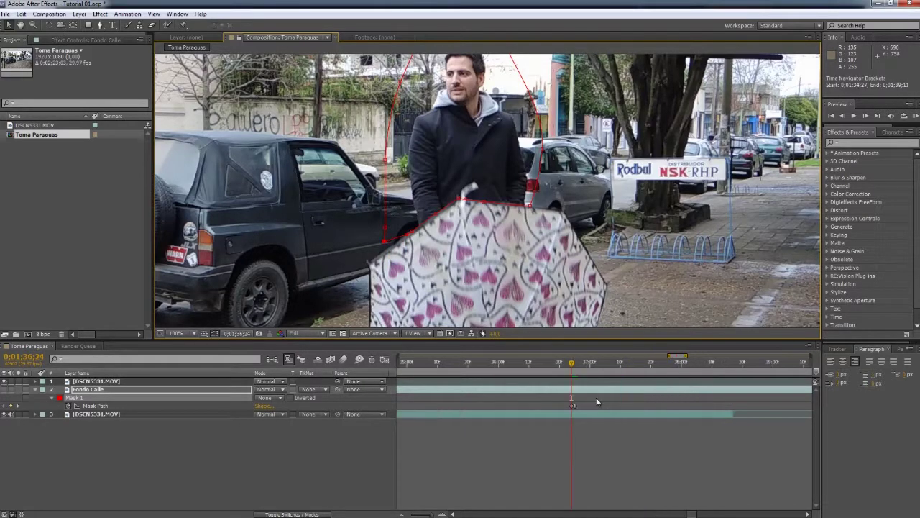
key("equal")
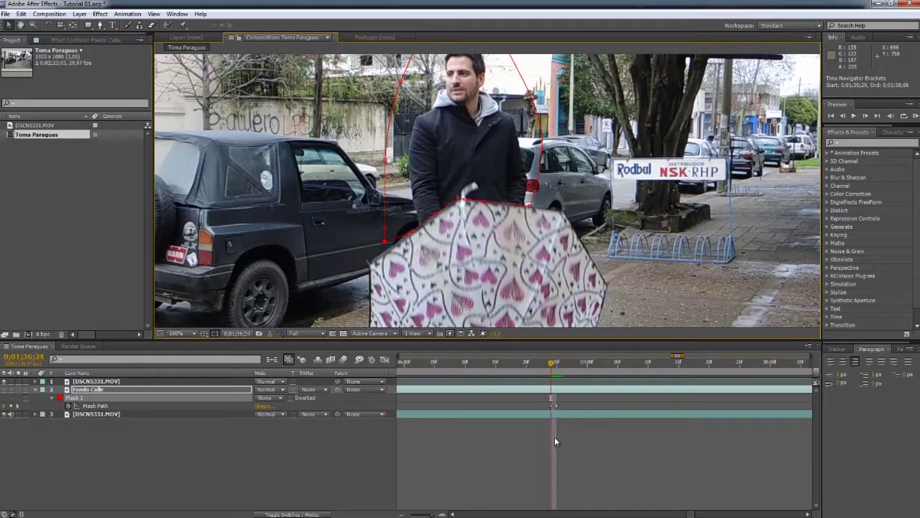
Step: Compare adjacent frames and refit the mask points to the umbrella's top edge
key("Page_Down")
key("Page_Up")
key("Page_Down")
key("Page_Up")
key("Page_Down")
key("Page_Up")
key("Page_Up")
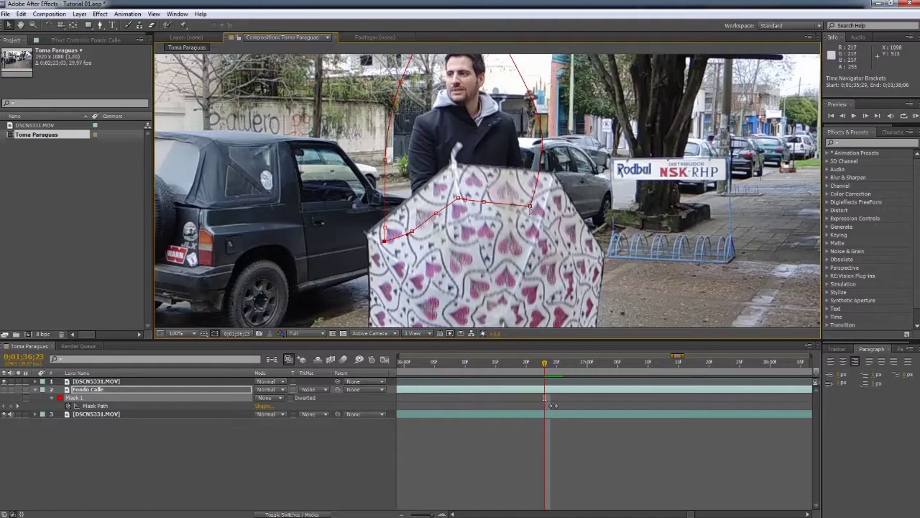
left_click_drag(461, 199, 453, 164)
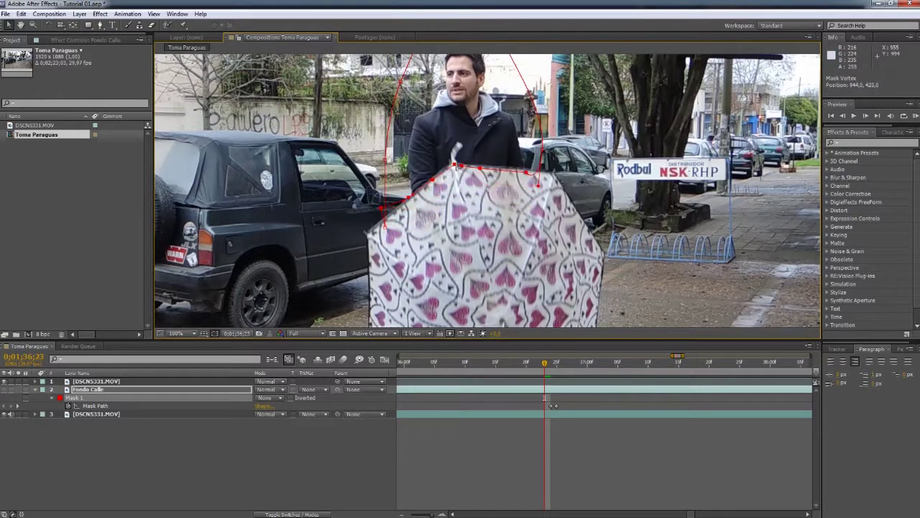
key("period")
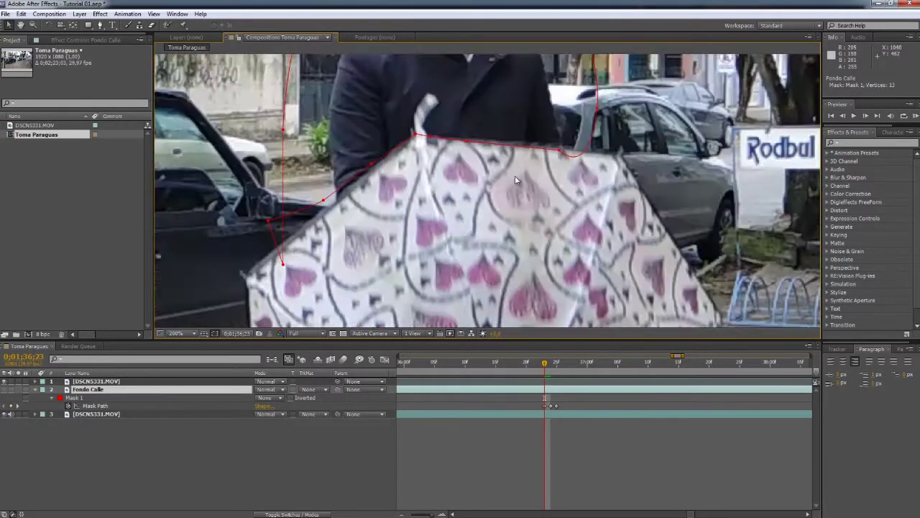
left_click_drag(568, 154, 589, 181)
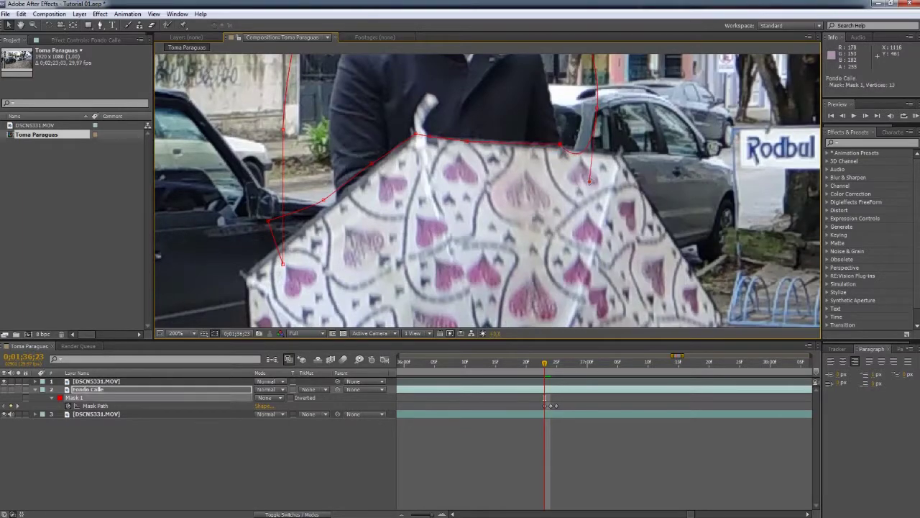
Step: Step back frame by frame toward 0;01;36;16, reshaping Mask 1 to hug the umbrella top
key("Page_Up")
left_click_drag(302, 216, 282, 151)
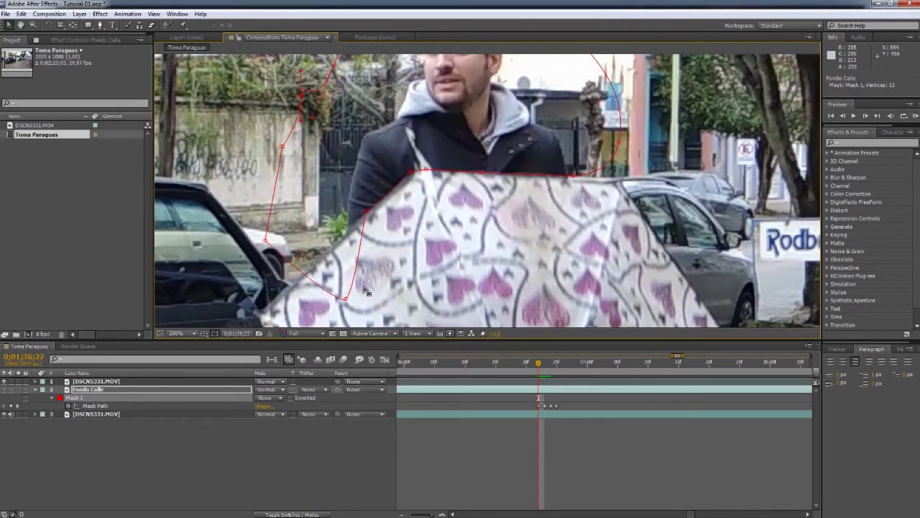
key("Page_Up")
left_click_drag(327, 198, 356, 180)
key("Page_Up")
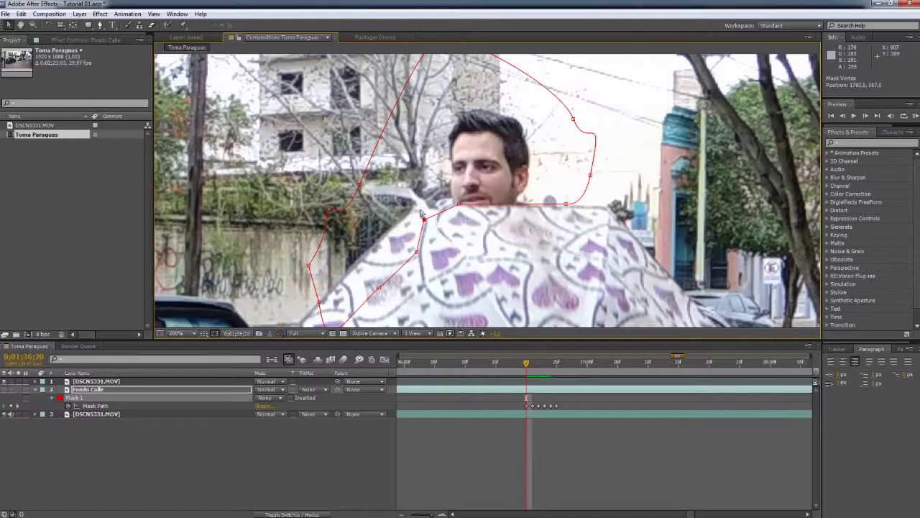
key("Page_Up")
left_click_drag(338, 237, 325, 213)
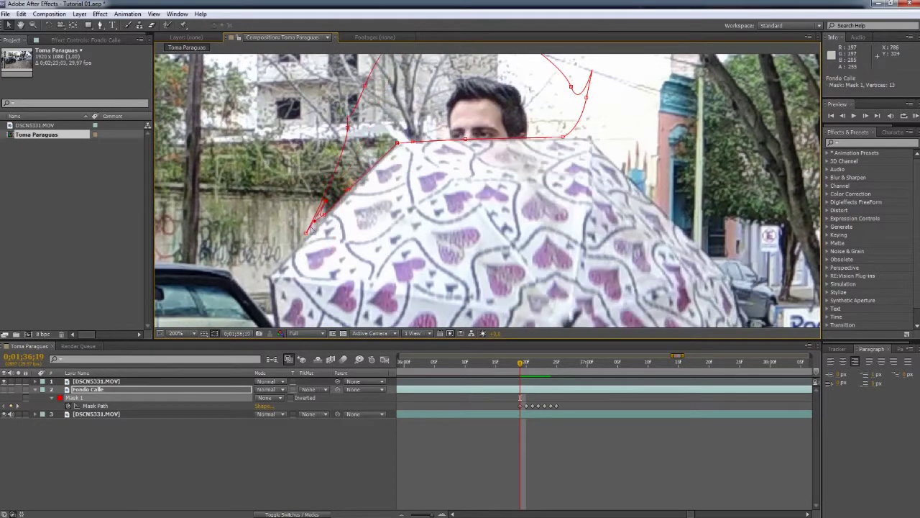
key("Page_Up")
left_click_drag(469, 121, 403, 144)
key("Page_Up")
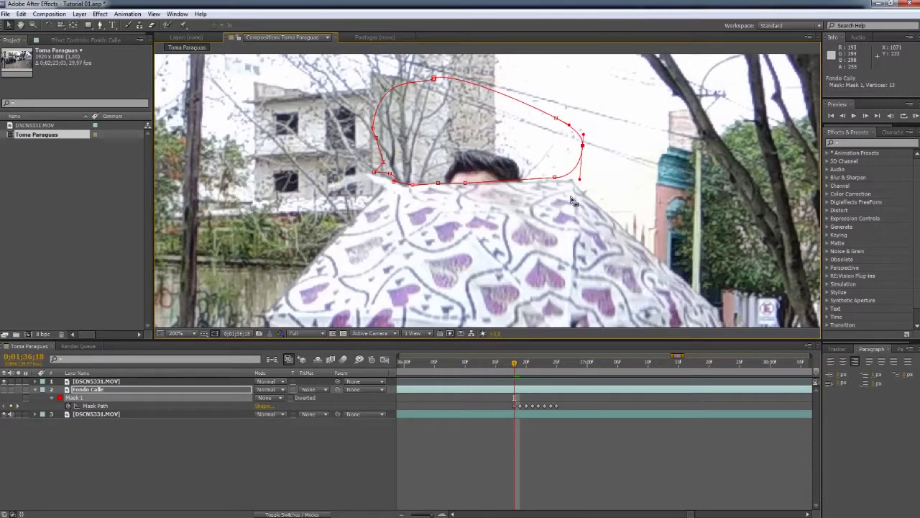
key("Page_Up")
key("Page_Up")
Step: Zoom the viewer back to 100%, select Fondo Calle and scrub to later frames
key("comma")
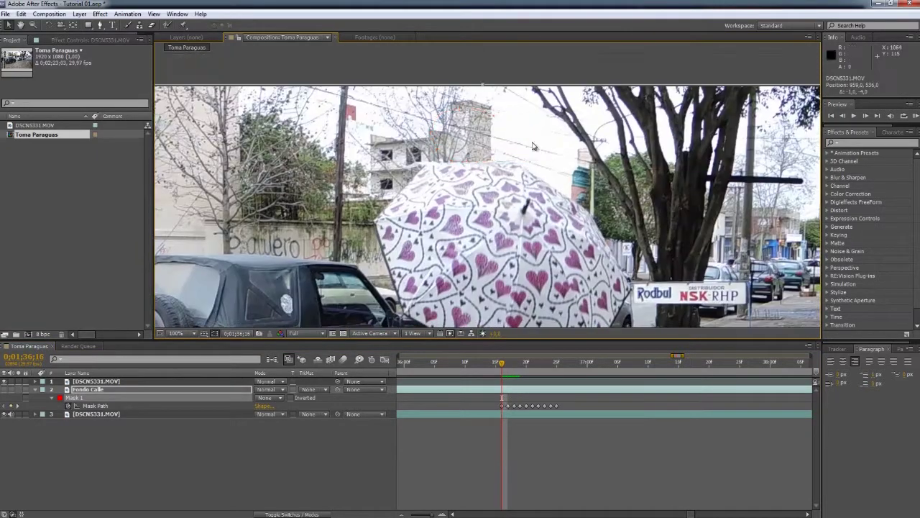
left_click(88, 389)
scroll(516, 214, "down", 1)
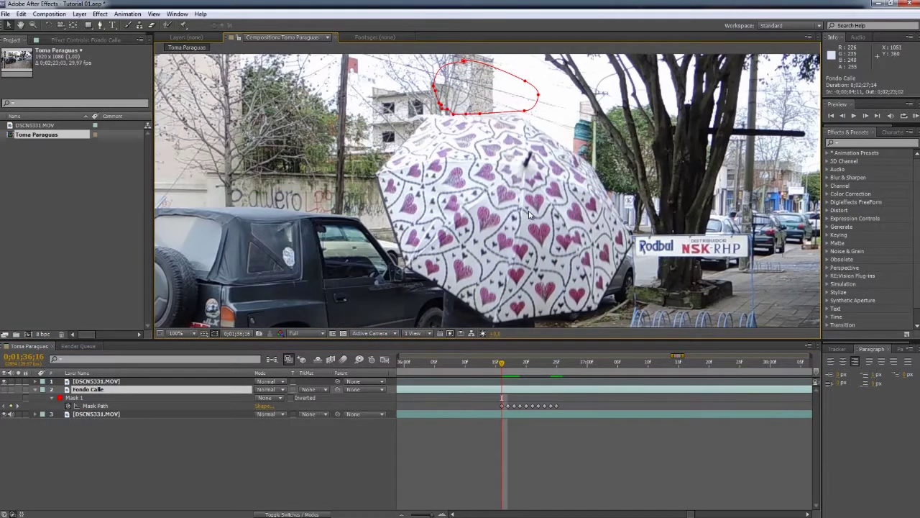
left_click_drag(502, 365, 558, 370)
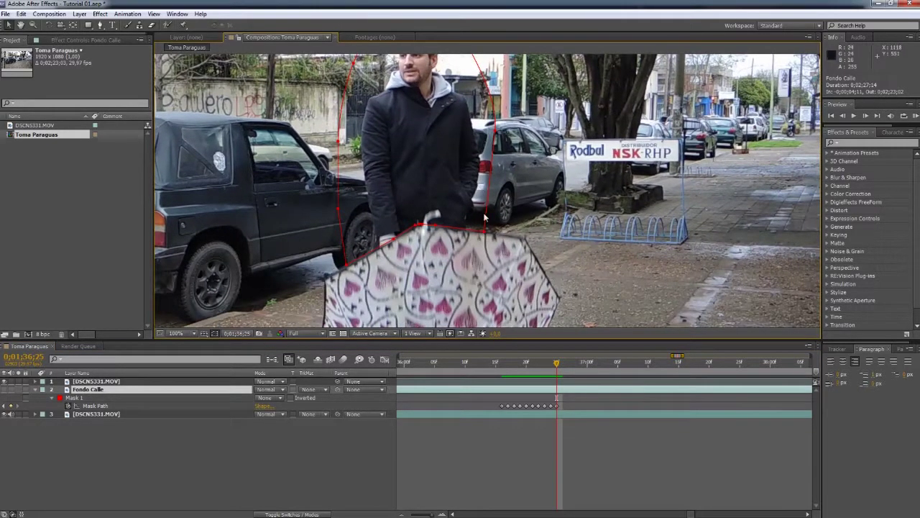
Step: Advance frame by frame through the shot, zoomed in on the umbrella's rim
key("Page_Down")
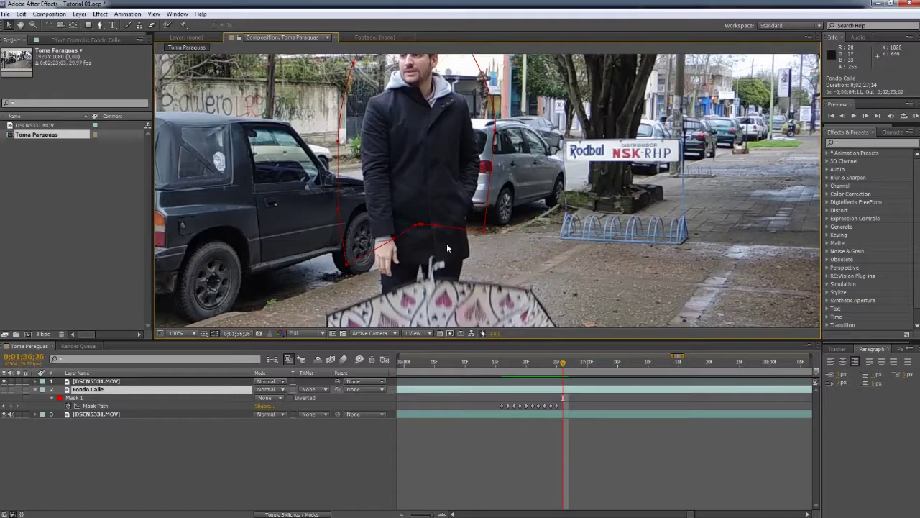
scroll(434, 231, "up", 1)
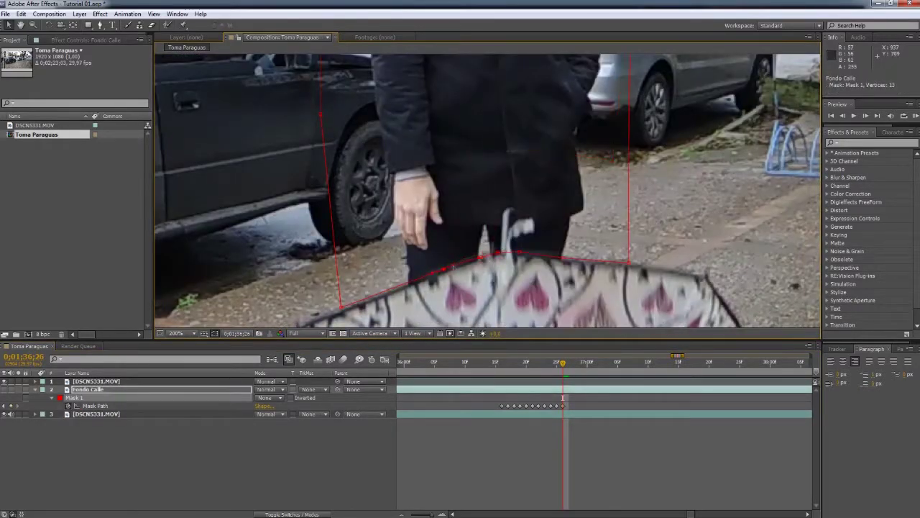
key("Page_Down")
key("Page_Down")
scroll(643, 242, "up", 1)
key("Page_Down")
scroll(643, 242, "down", 1)
key("Page_Down")
scroll(464, 198, "up", 1)
key("Page_Down")
scroll(463, 198, "down", 2)
key("Page_Down")
scroll(453, 173, "up", 1)
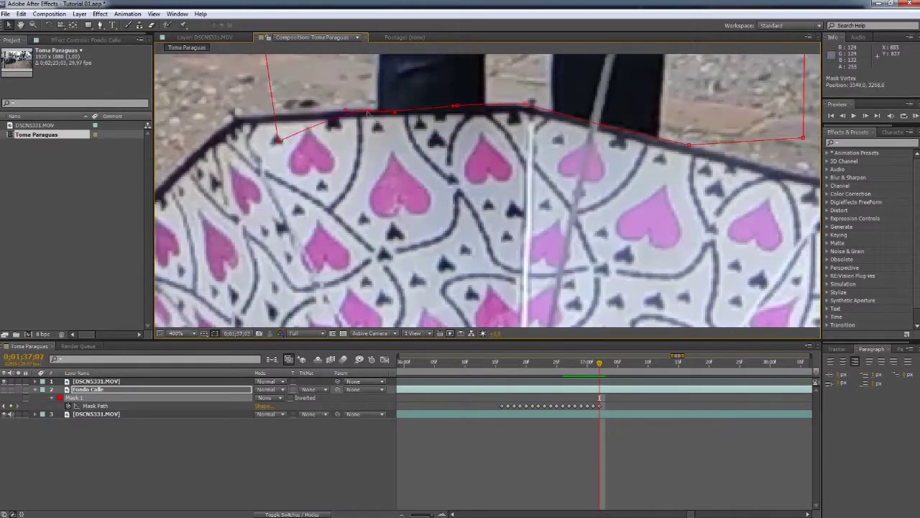
scroll(445, 141, "up", 1)
key("Page_Down")
key("Page_Down")
scroll(445, 142, "down", 1)
key("Page_Down")
key("Page_Down")
key("Page_Down")
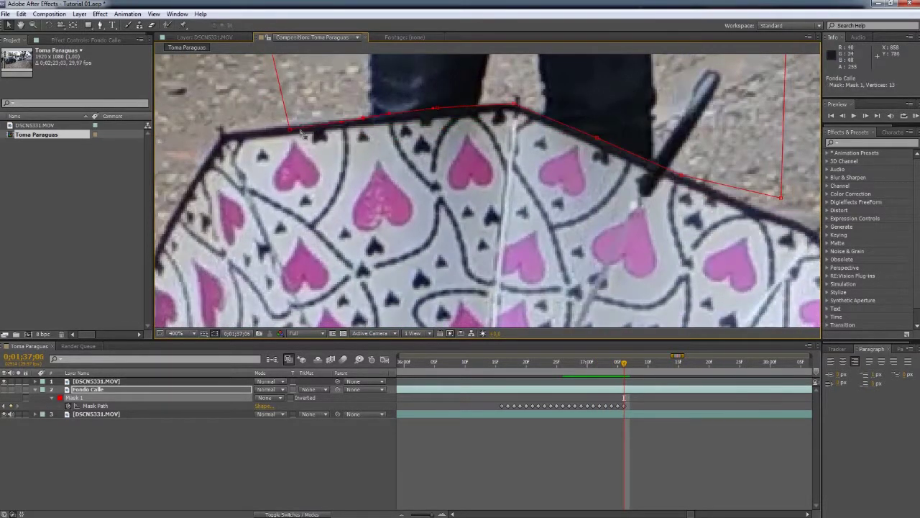
Step: Nudge mask points along the umbrella's top edge, extending keyframes to about 0;01;38;10
key("Page_Down")
key("Page_Down")
scroll(374, 140, "up", 1)
key("Page_Down")
key("Page_Down")
key("Page_Down")
key("Page_Down")
key("Page_Down")
key("Page_Down")
key("Page_Down")
key("Page_Down")
left_click_drag(603, 146, 608, 149)
key("Page_Down")
key("Page_Down")
key("Page_Down")
key("Page_Down")
key("Page_Down")
key("Page_Down")
key("Page_Down")
key("Page_Down")
key("Page_Down")
key("Page_Down")
key("Page_Down")
key("Page_Down")
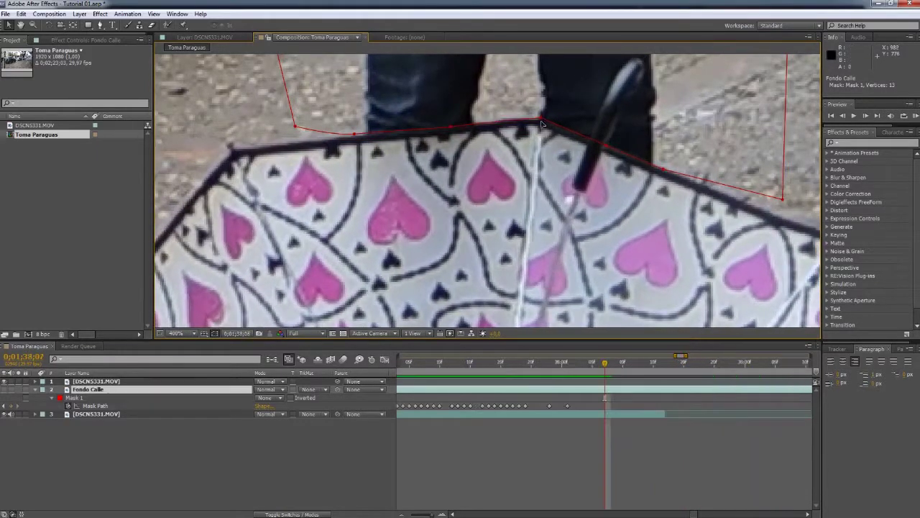
key("Page_Down")
key("Page_Down")
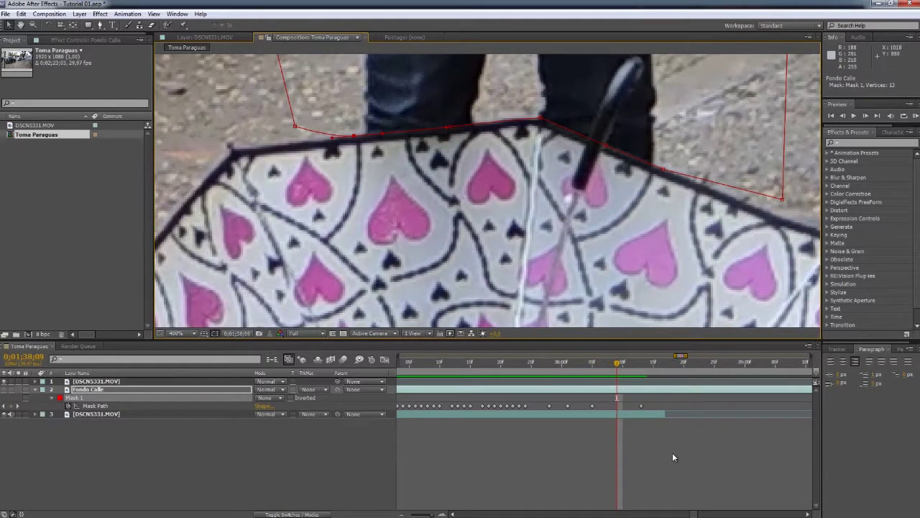
key("Page_Down")
left_click(673, 453)
scroll(561, 181, "down", 2)
scroll(561, 181, "down", 2)
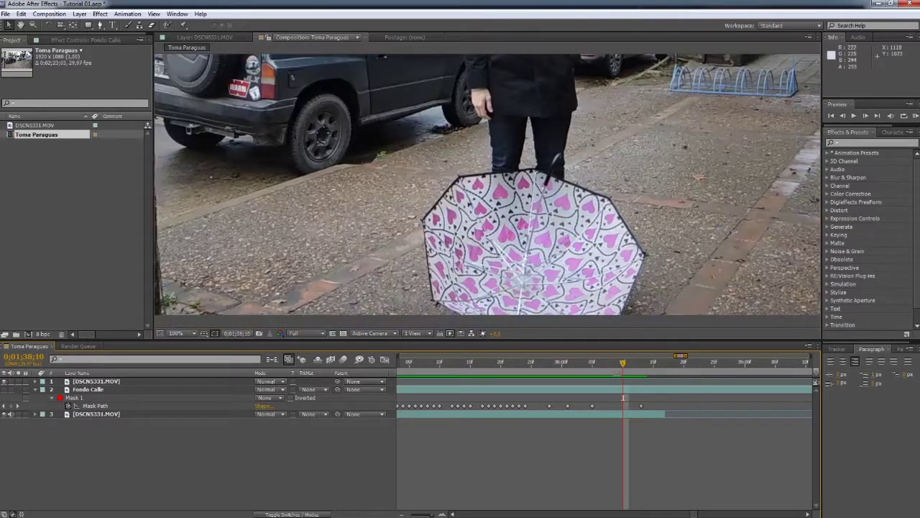
Step: Scrub the timeline back to about 36;19 to review the tracked mask
left_click_drag(611, 362, 545, 363)
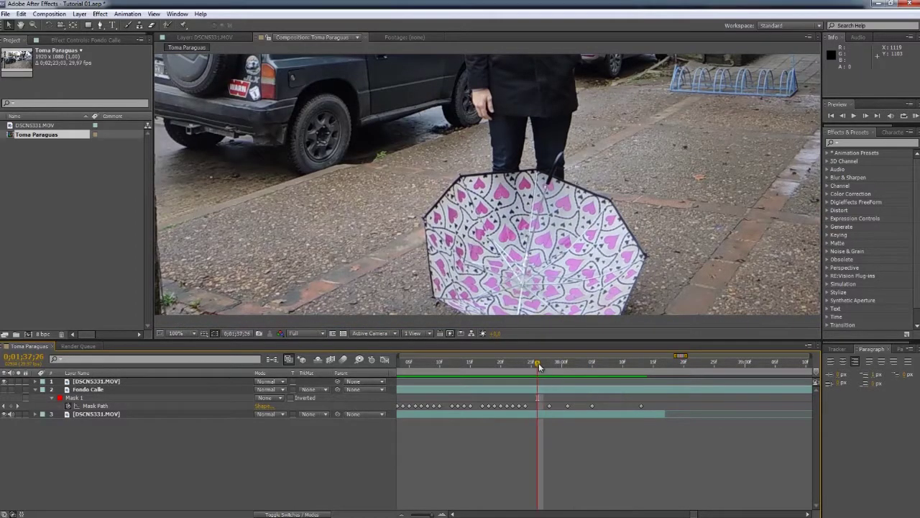
key("minus")
left_click(511, 365)
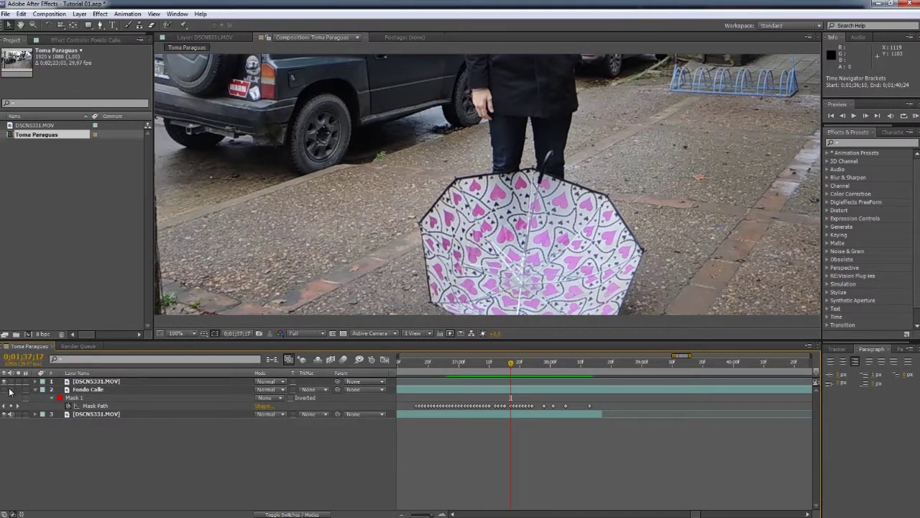
scroll(487, 324, "down", 1)
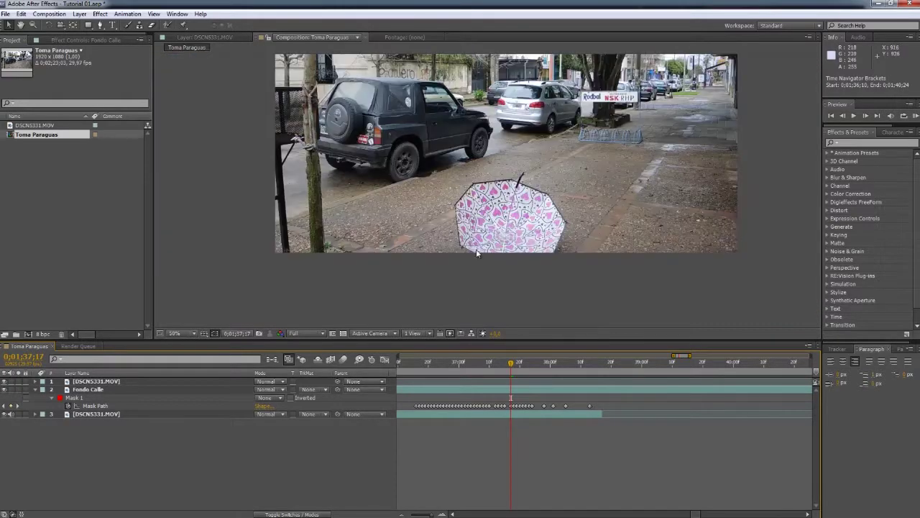
left_click_drag(428, 366, 425, 367)
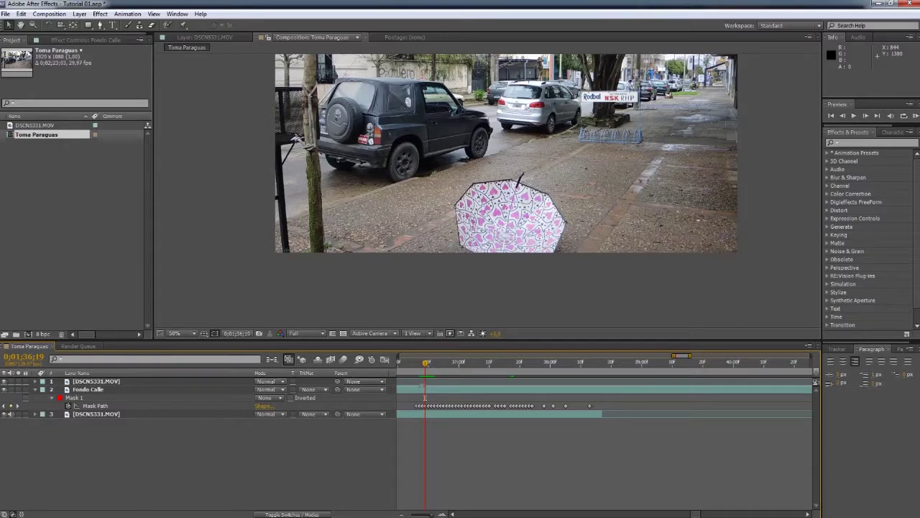
Step: Select Fondo Calle, move from 36;16 to 36;23, and open Mask 1's mode choices
left_click(430, 389)
left_click(418, 372)
left_click_drag(418, 372, 436, 370)
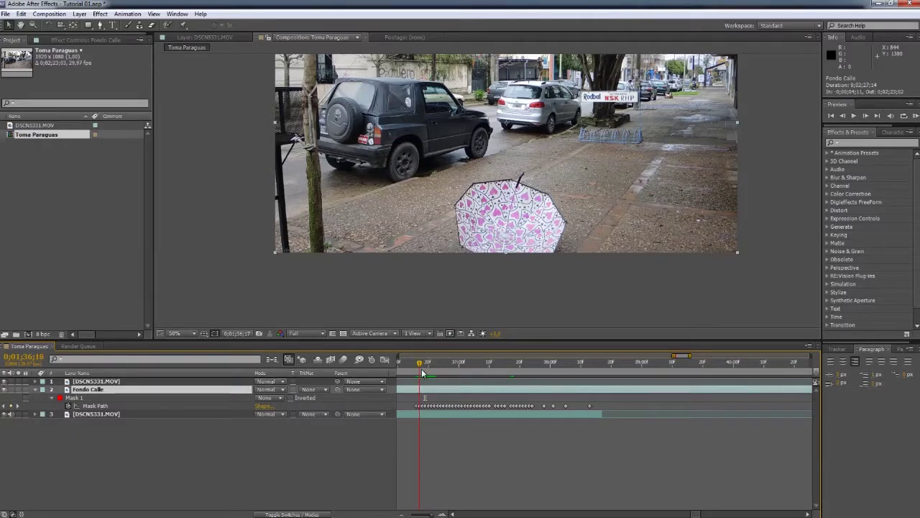
left_click(271, 398)
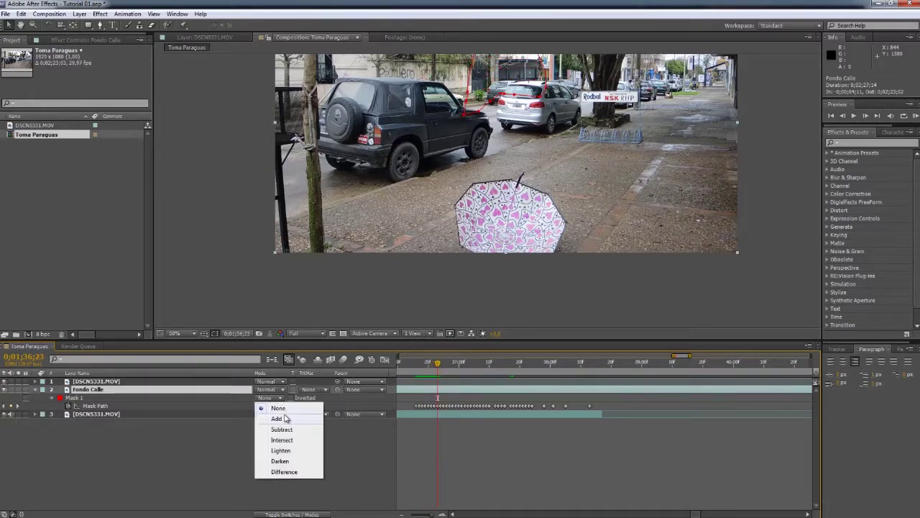
Step: Set Mask 1's mode to Add and pan the viewer to show the whole frame
left_click(277, 419)
left_click(476, 436)
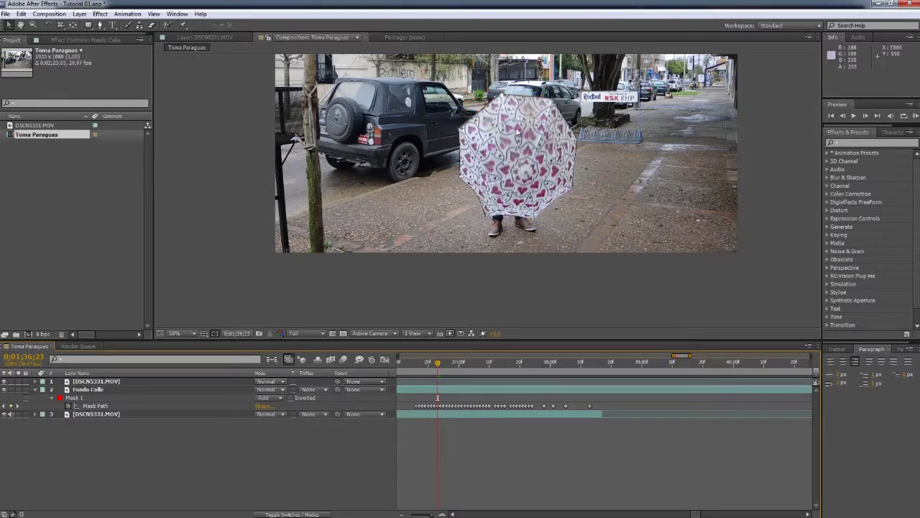
key("h")
left_click_drag(523, 144, 517, 167)
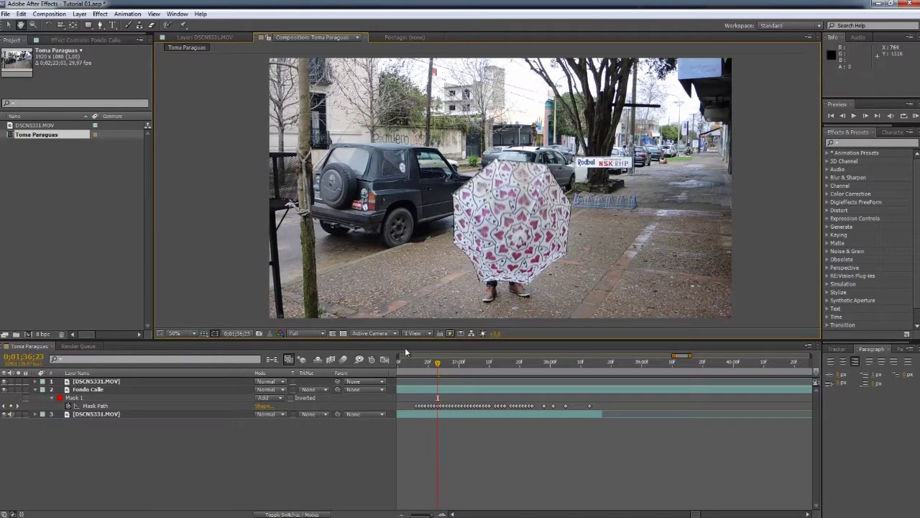
Step: Scrub back and forth to review the umbrella trick where the umbrella lowers
left_click_drag(428, 369, 476, 369)
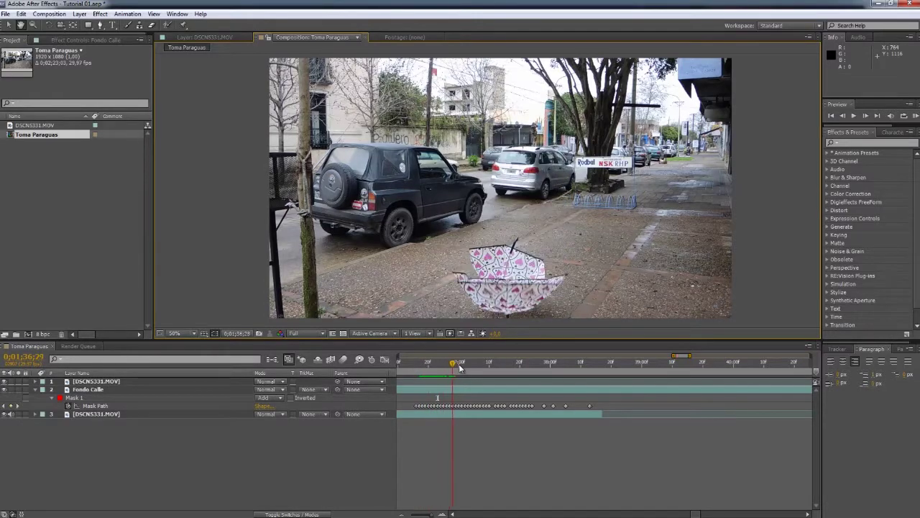
left_click_drag(476, 369, 492, 368)
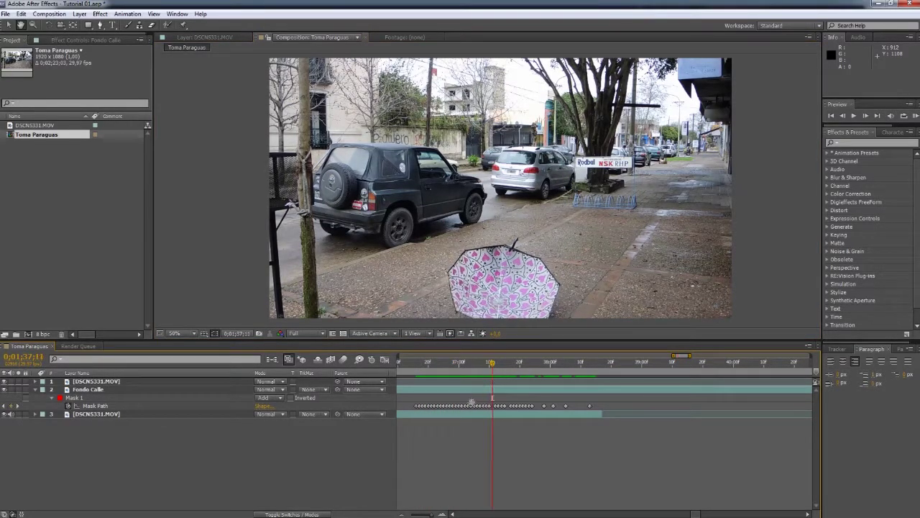
key("minus")
left_click(512, 370)
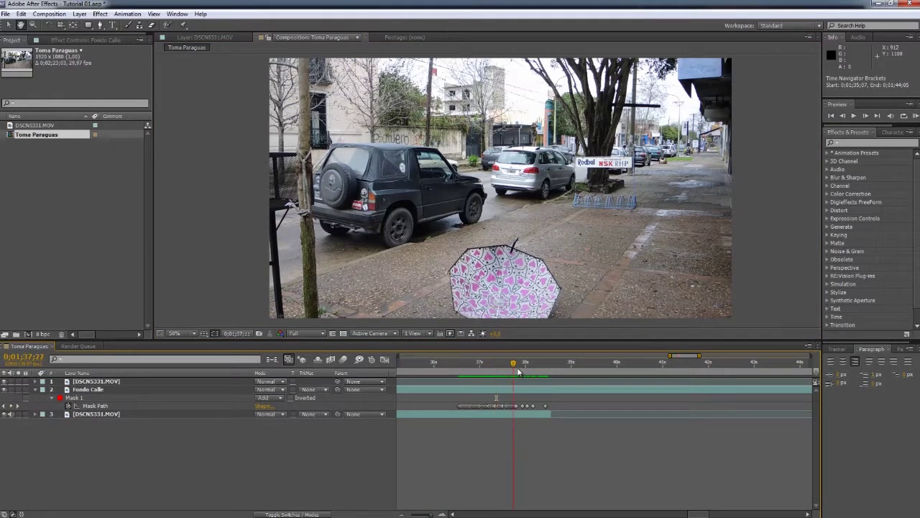
key("minus")
left_click_drag(511, 370, 499, 371)
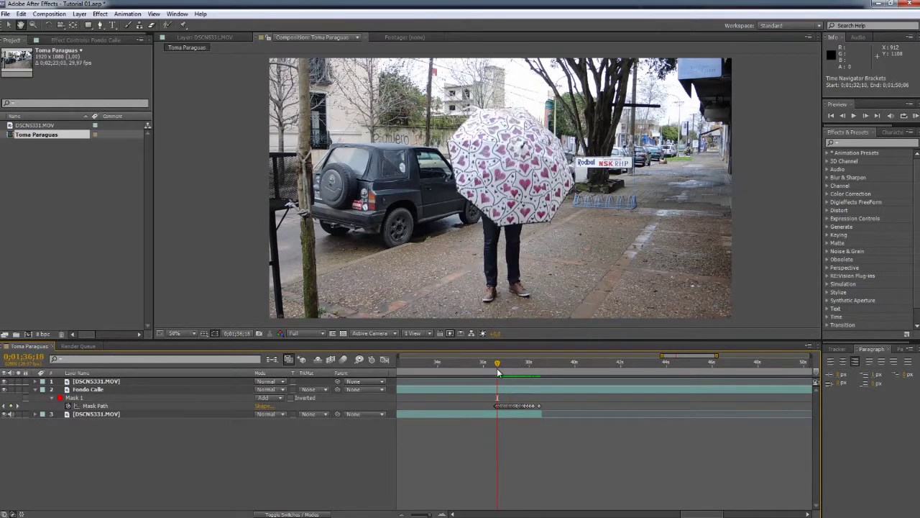
left_click_drag(498, 372, 540, 371)
key("minus")
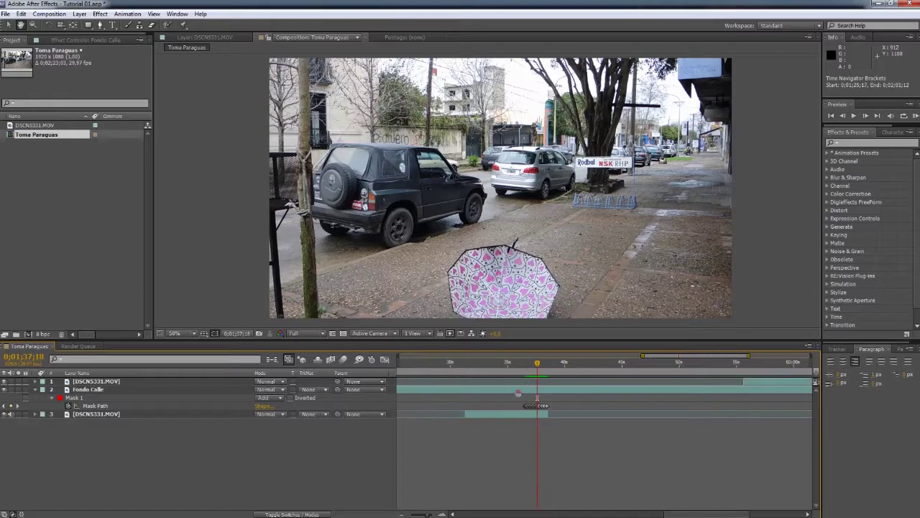
key("minus")
Step: Enable Time Remap on the Fondo Calle layer and move to the clip's end
key("ctrl+alt+t")
key("equal")
key("equal")
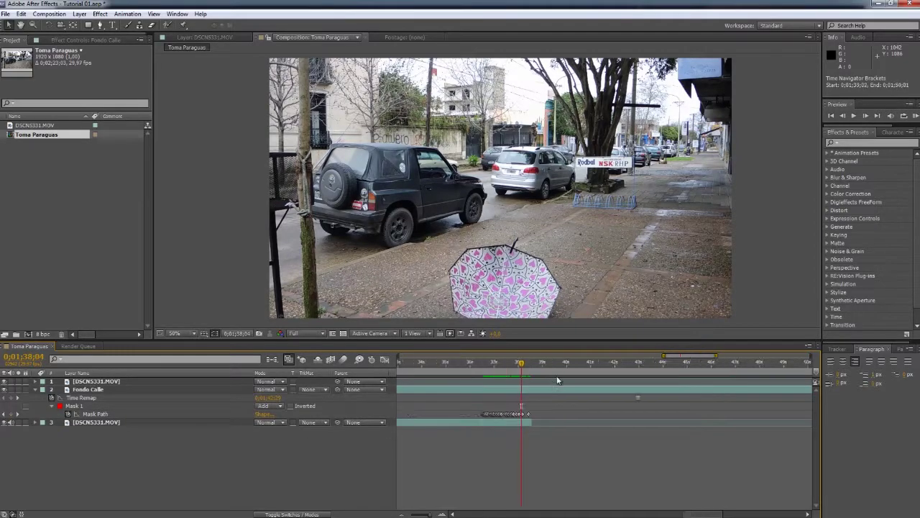
left_click_drag(578, 364, 636, 366)
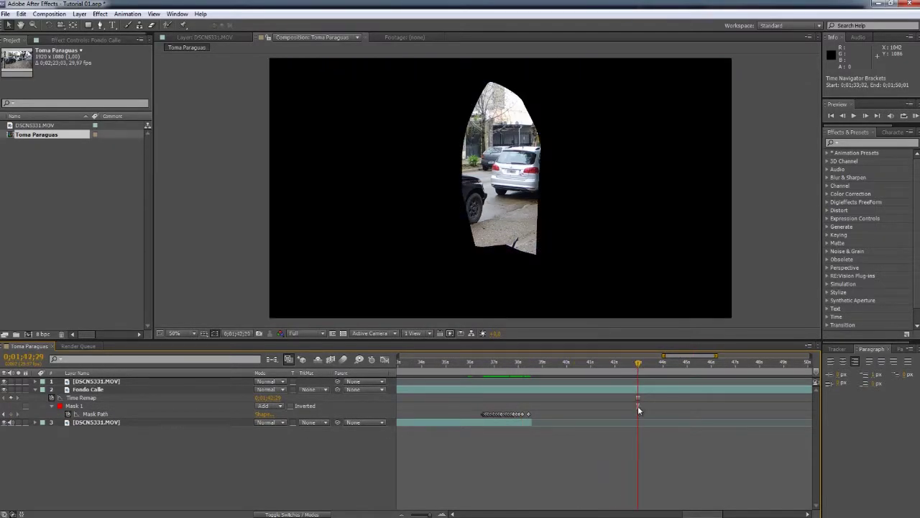
left_click(644, 392)
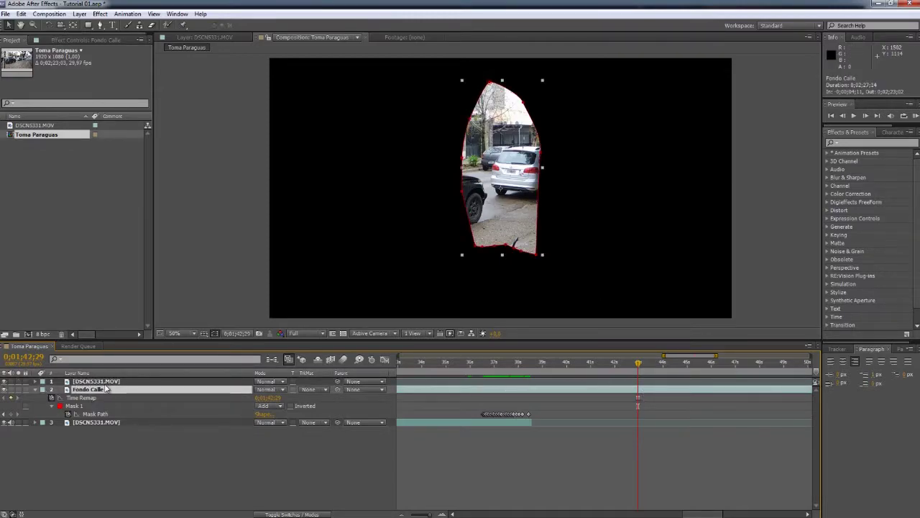
Step: Precompose Fondo Calle as 'Calle Arreglada' and open the new composition
key("ctrl+shift+c")
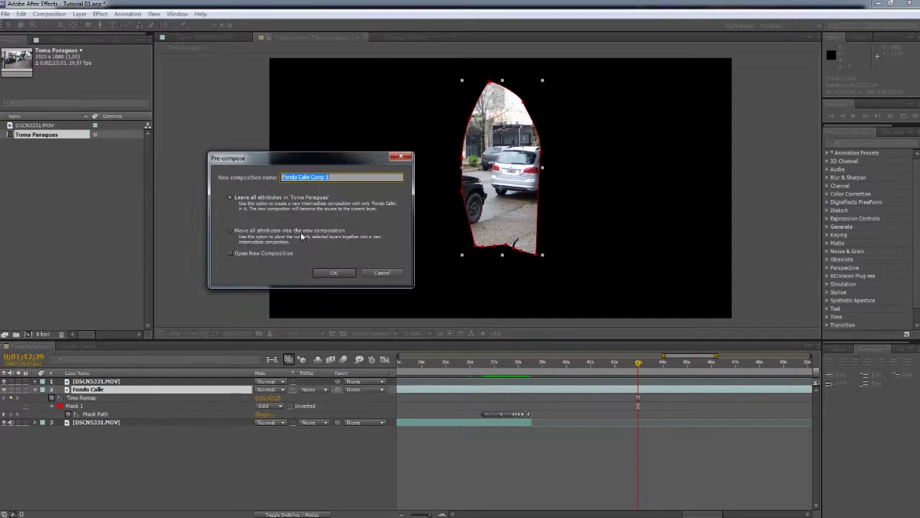
type("Calle Arreg")
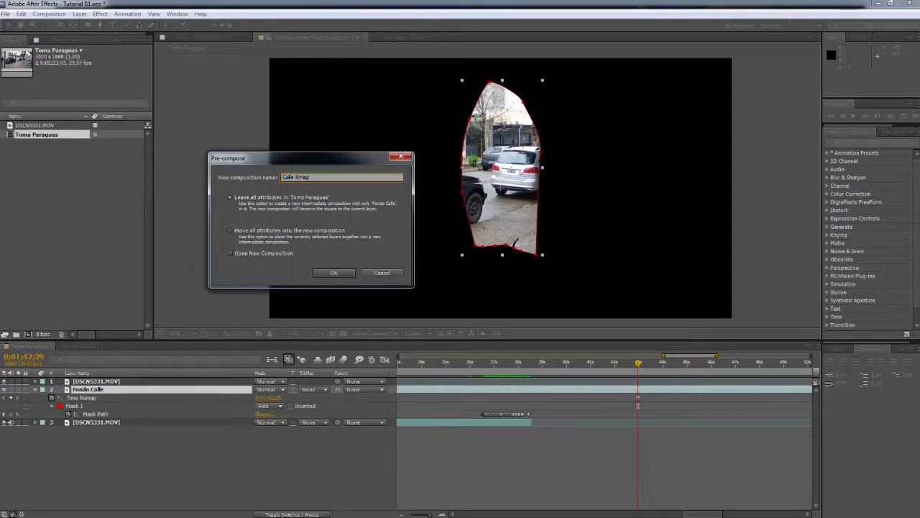
type("Calle Arreglada")
left_click(352, 274)
double_click(119, 388)
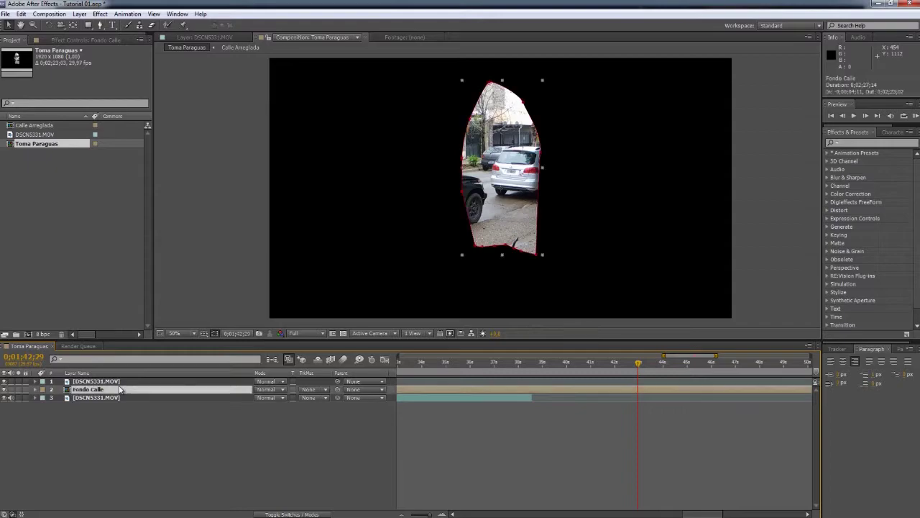
Step: Freeze the DSCN5331.MOV layer on the current frame via Time > Freeze Frame
left_click(144, 383)
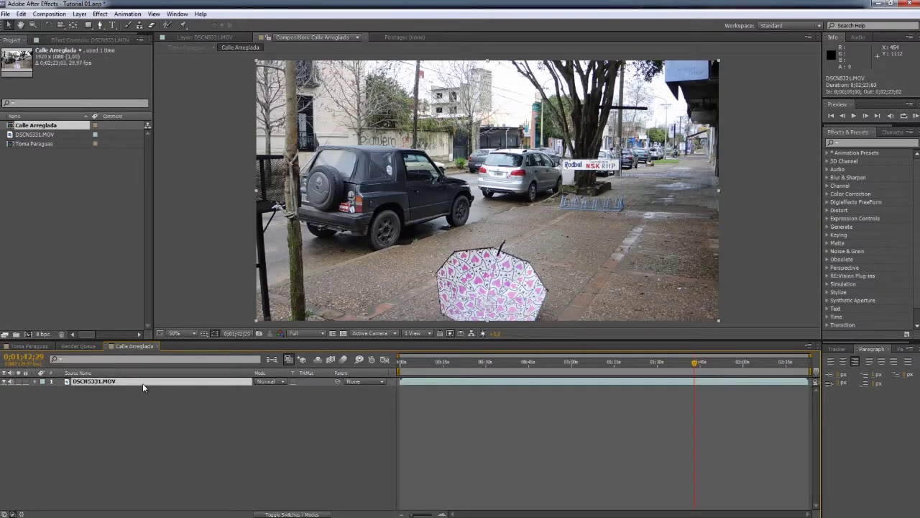
right_click(159, 386)
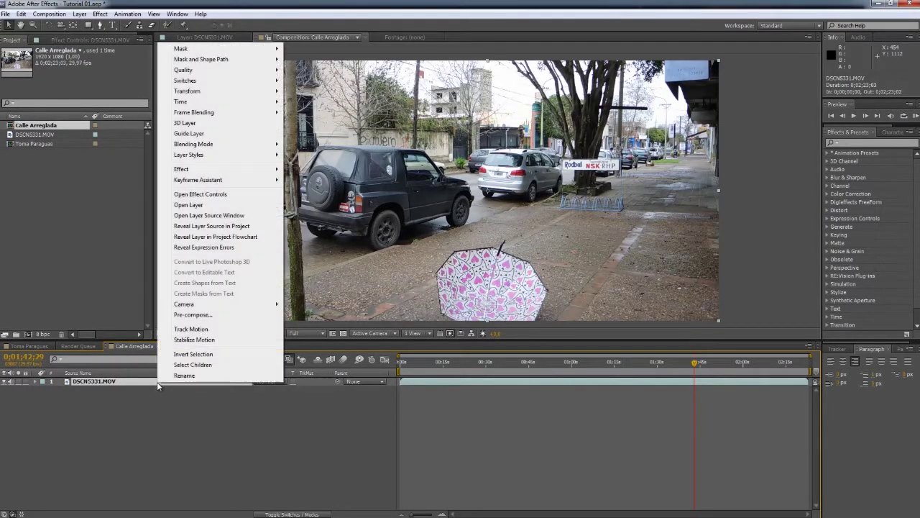
mouse_move(200, 104)
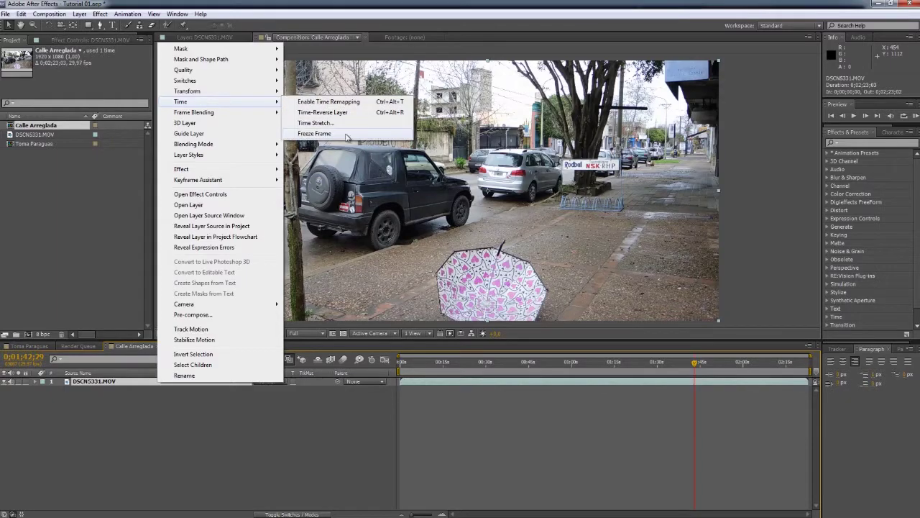
left_click(349, 134)
Step: Duplicate the frozen DSCN5331.MOV layer and show its Time Remap properties
left_click(21, 14)
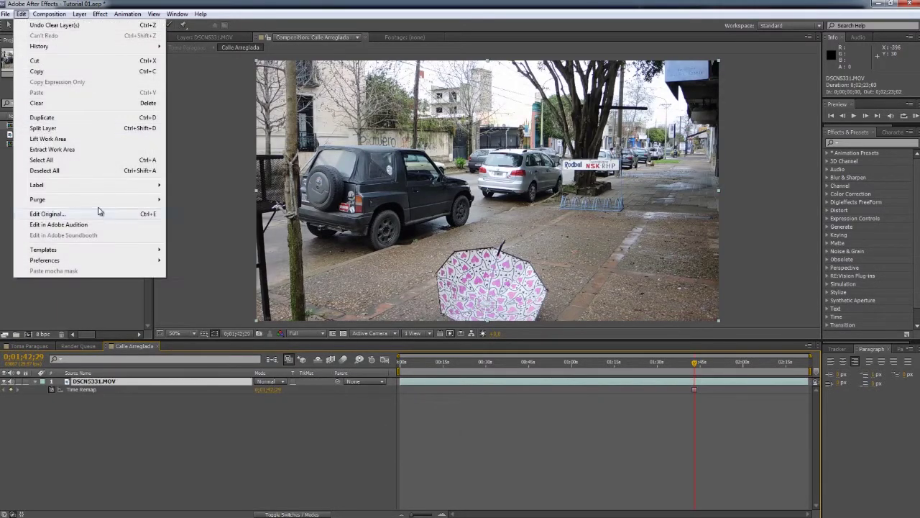
left_click(75, 118)
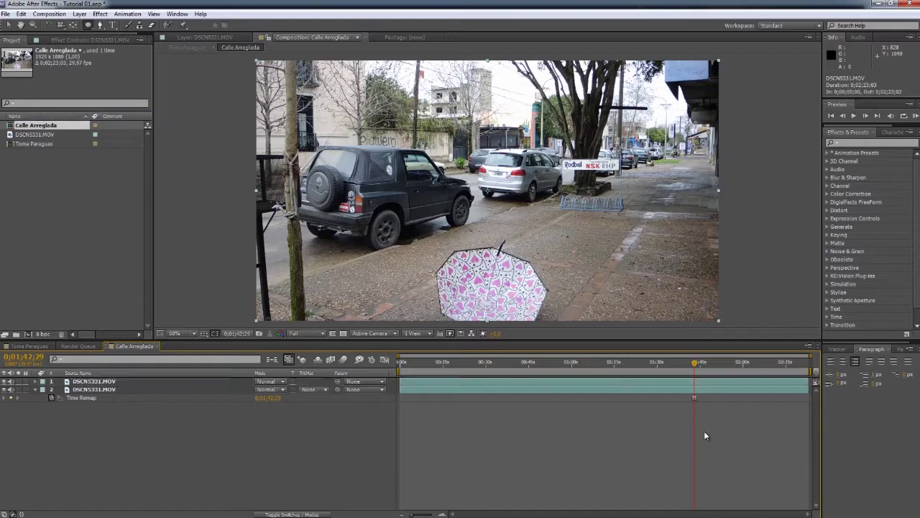
key("ctrl+d")
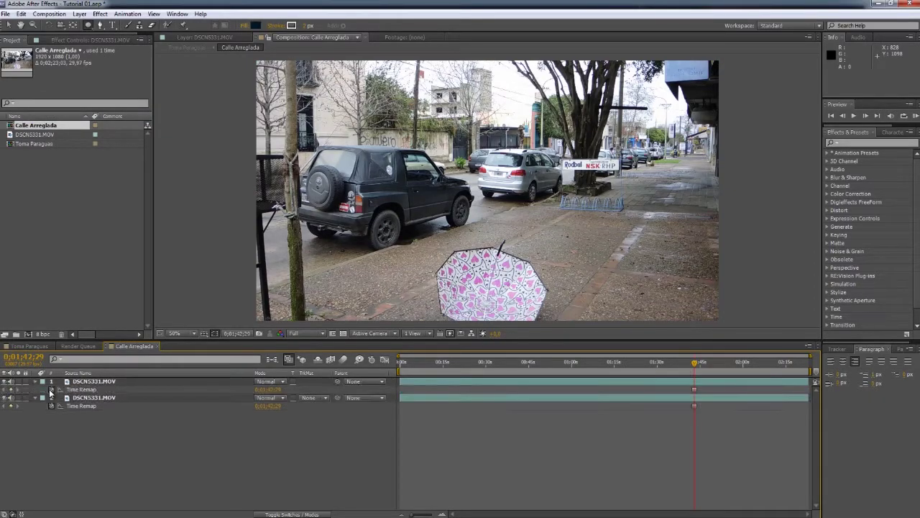
left_click(50, 389)
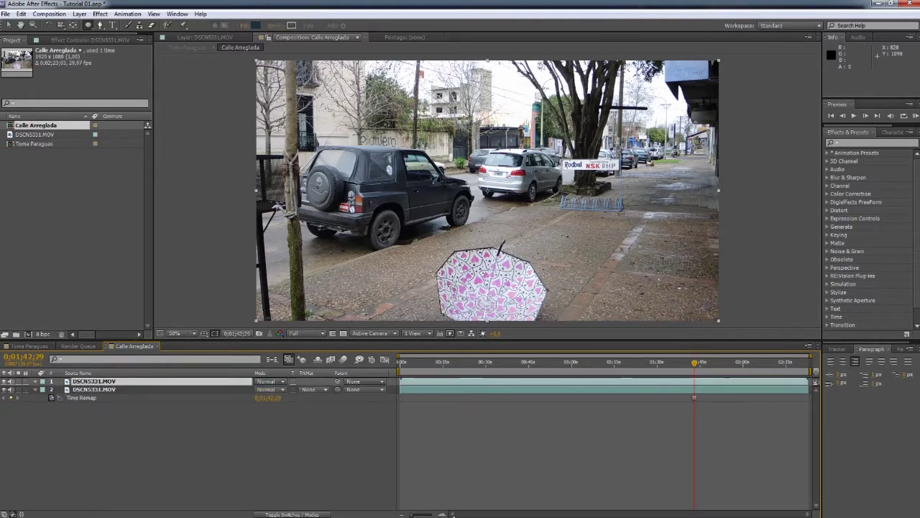
left_click_drag(705, 362, 671, 359)
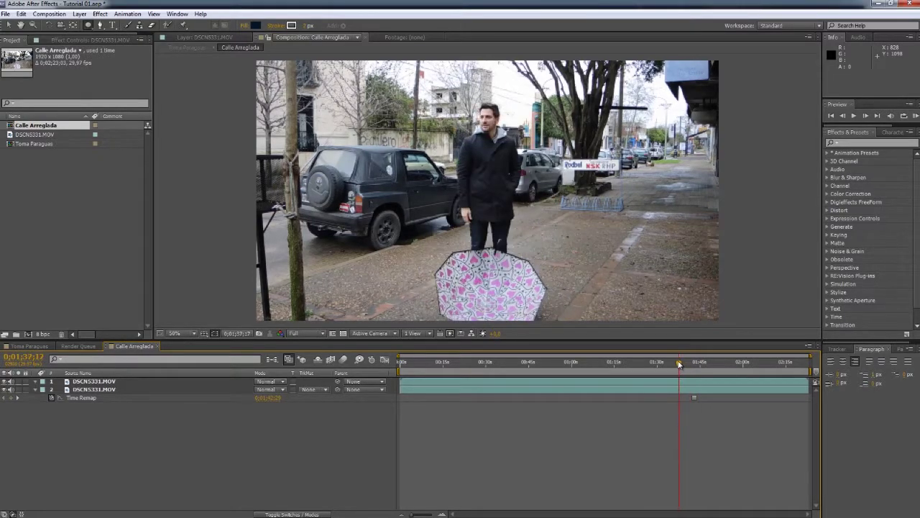
Step: At the empty-street moment around 1;31;10, enable time remapping on the top layer
left_click_drag(672, 359, 661, 358)
right_click(676, 386)
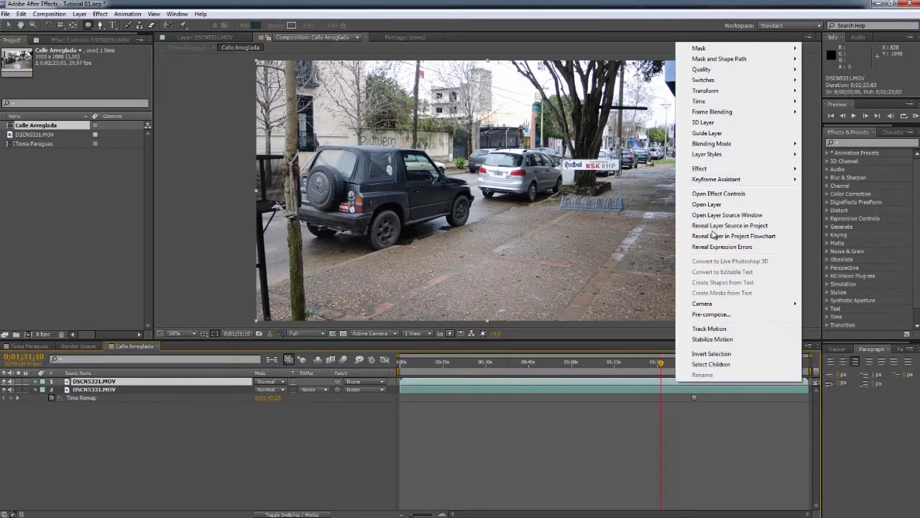
mouse_move(736, 103)
left_click(576, 97)
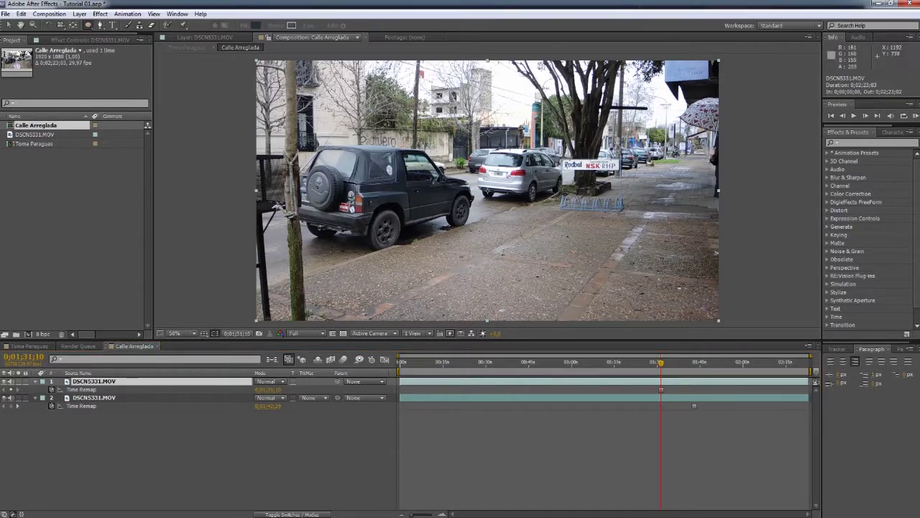
Step: Draw an elliptical mask over the umbrella spot and compare with and without the patch
left_click_drag(523, 219, 571, 249)
left_click_drag(504, 284, 424, 345)
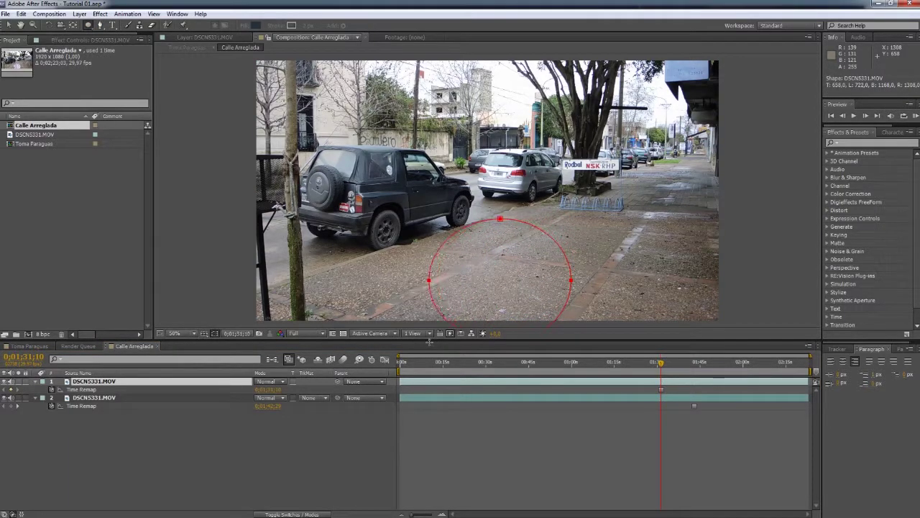
left_click(225, 463)
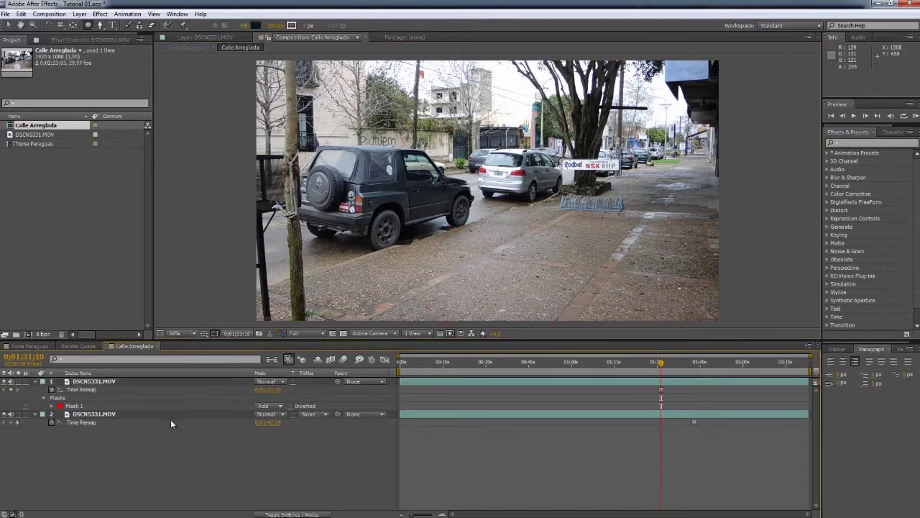
left_click(4, 382)
left_click(3, 381)
left_click(3, 381)
left_click(3, 382)
Step: Return to the Toma Paraguas composition
left_click(16, 423)
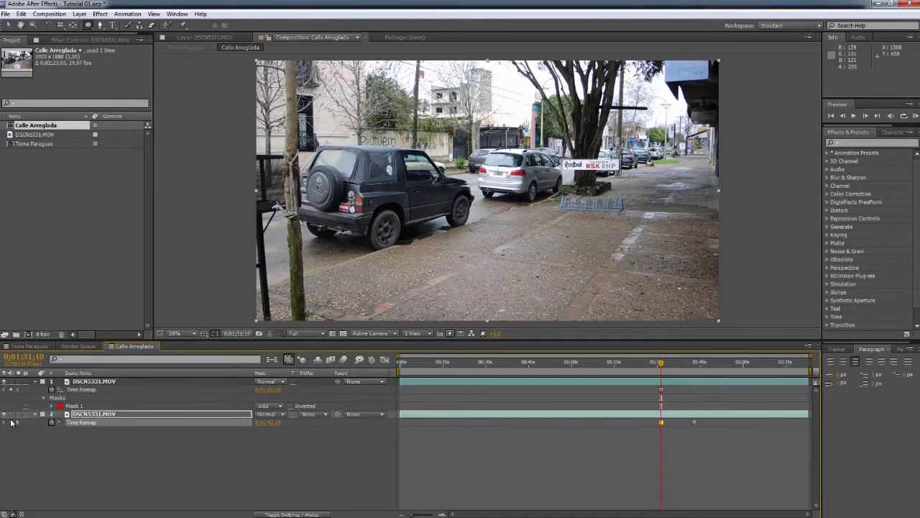
left_click(35, 440)
left_click(28, 346)
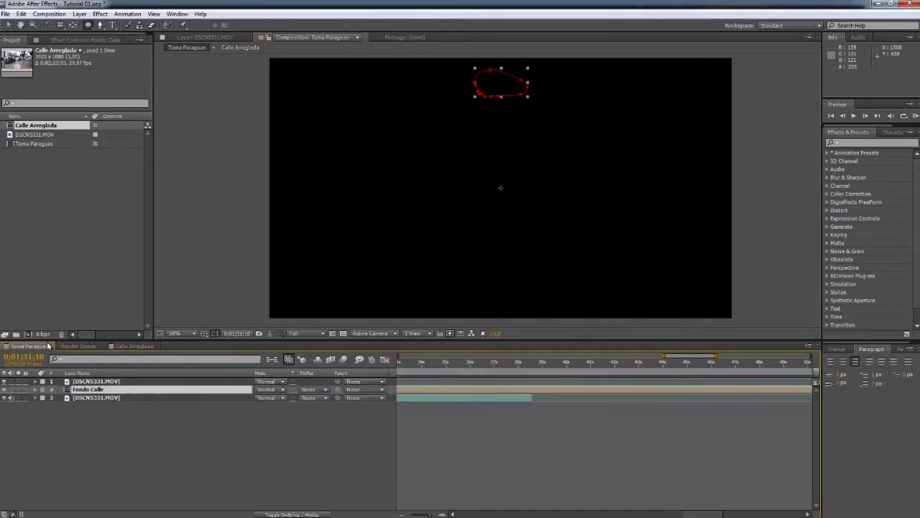
key("minus")
key("minus")
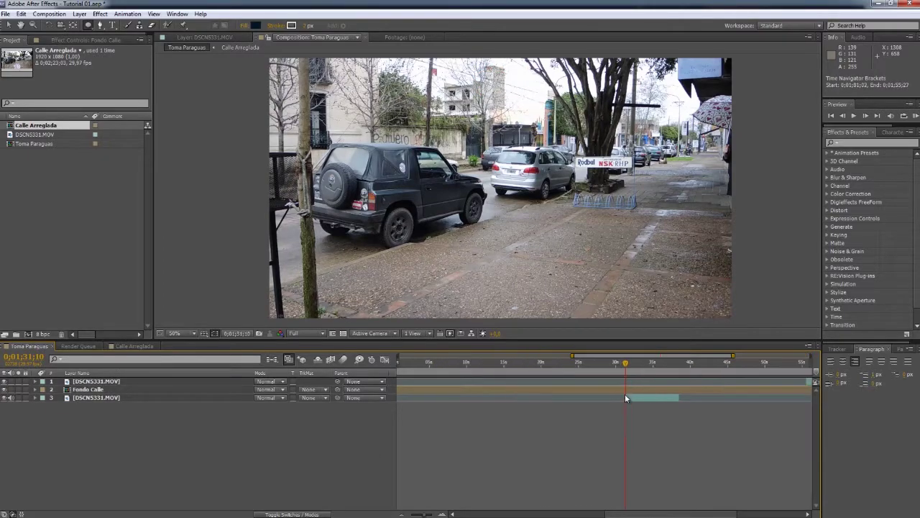
left_click(640, 389)
key("u")
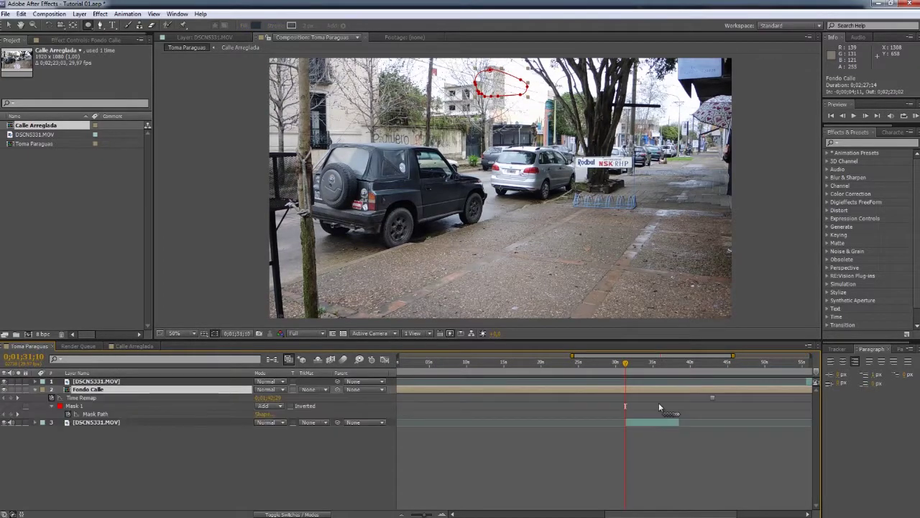
left_click(660, 364)
key("equal")
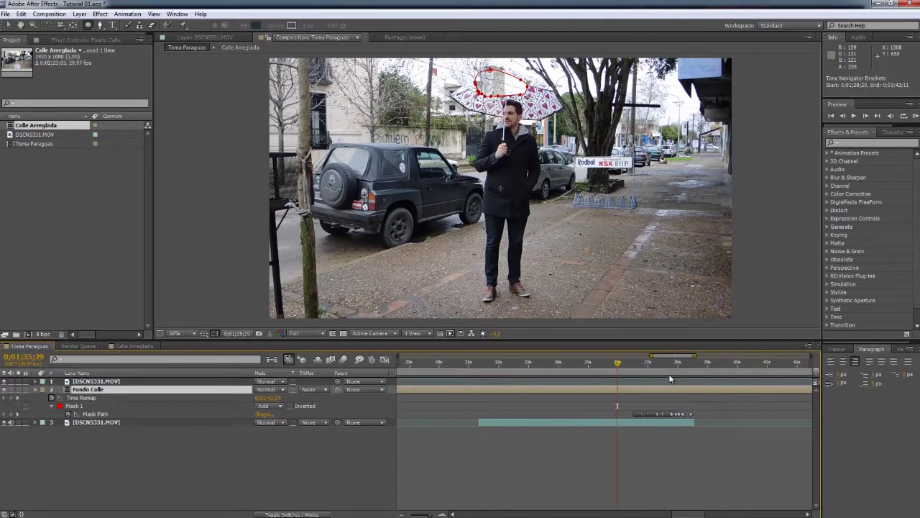
left_click_drag(632, 366, 660, 368)
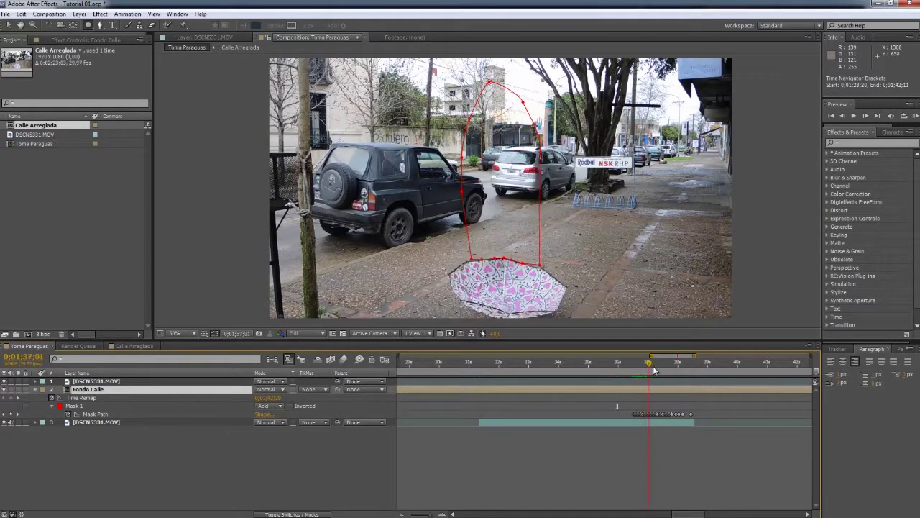
key("Page_Up")
key("Page_Up")
key("Page_Up")
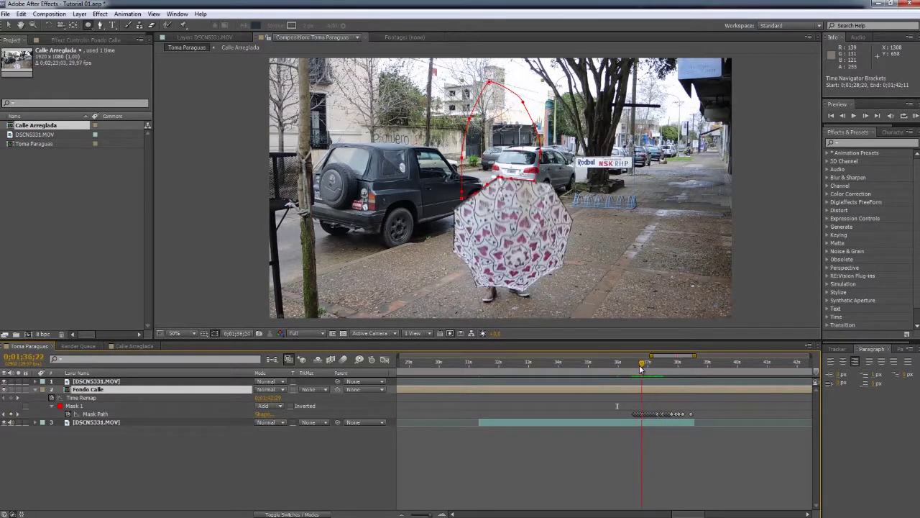
left_click(659, 470)
key("minus")
key("minus")
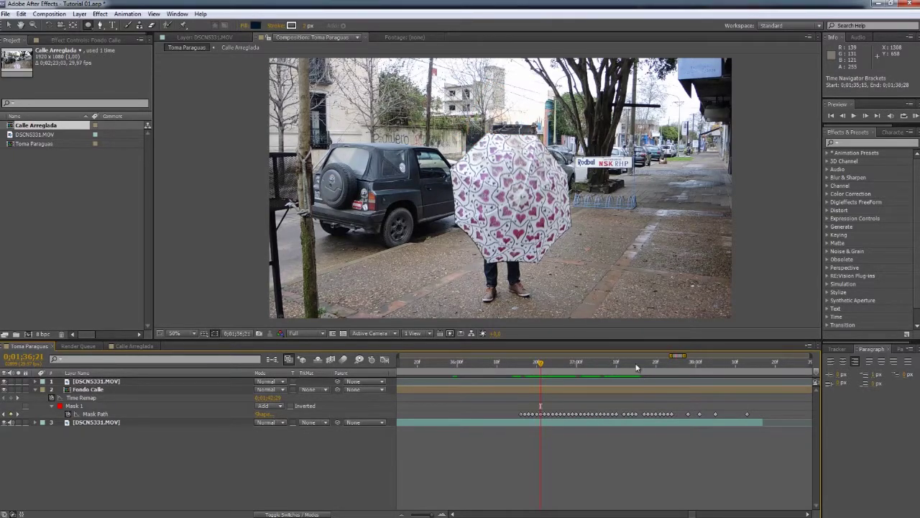
left_click(565, 362)
key("space")
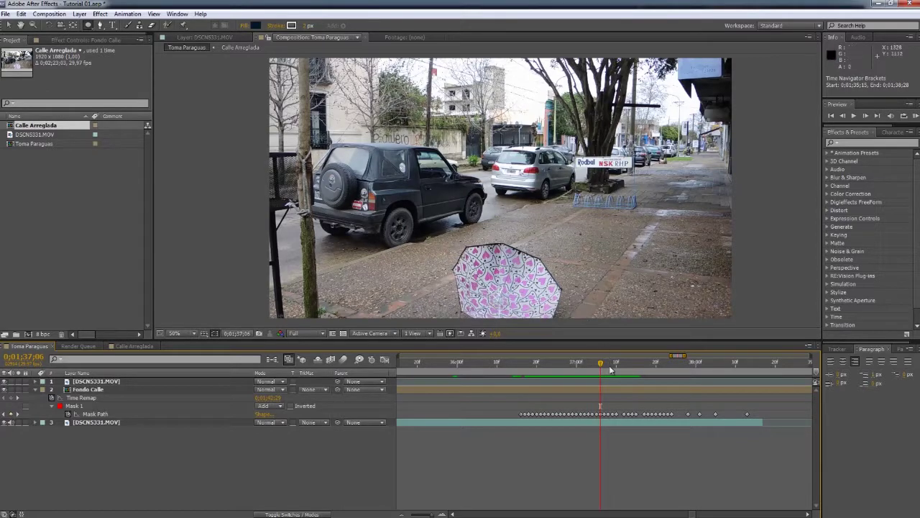
left_click_drag(627, 362, 643, 364)
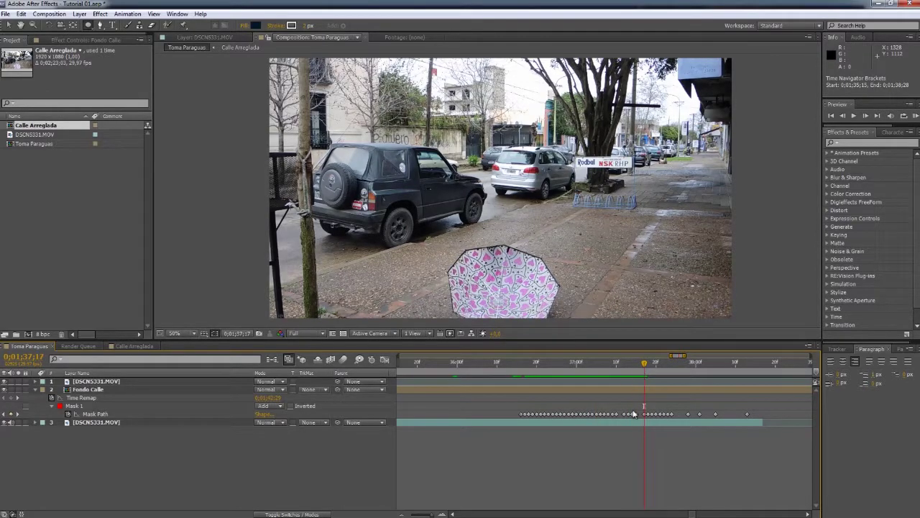
Step: Select Fondo Calle and move to frame 0;01;36;26 where the umbrella is lowered
scroll(561, 279, "up", 3)
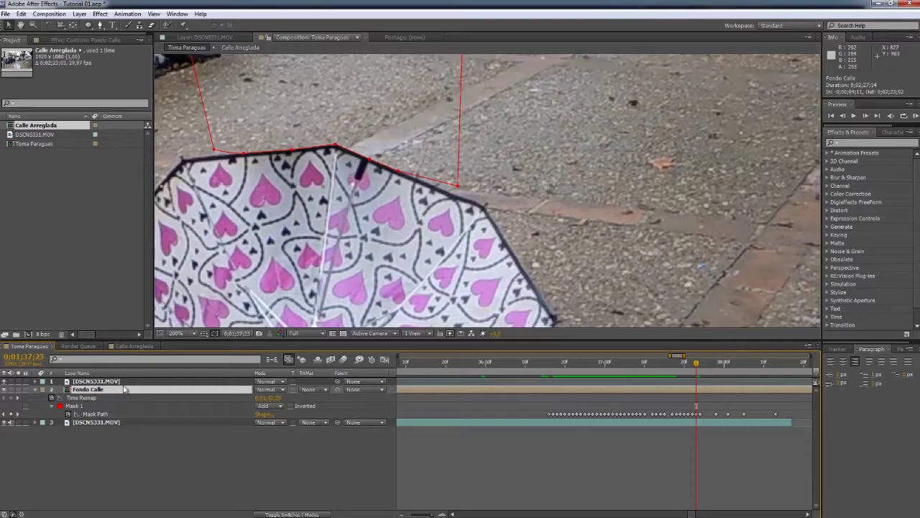
key("ctrl+Down")
scroll(441, 168, "up", 2)
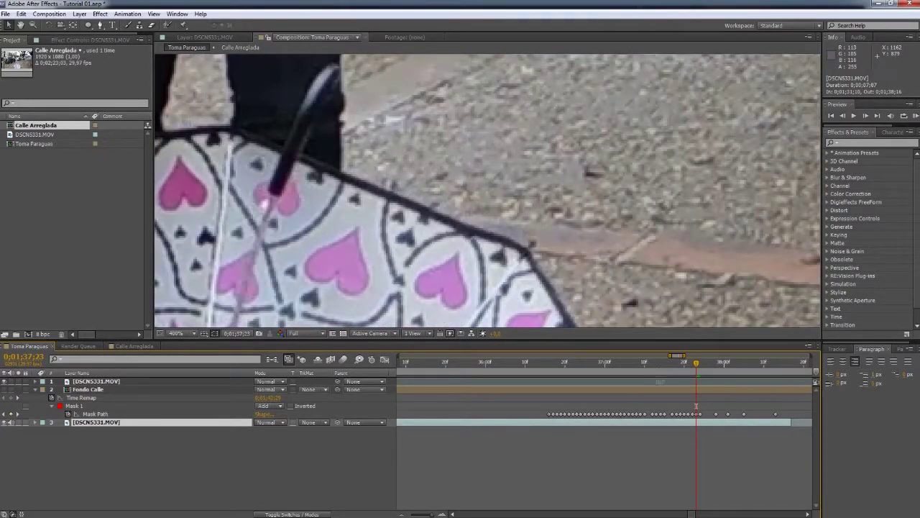
key("ctrl+Up")
key("g")
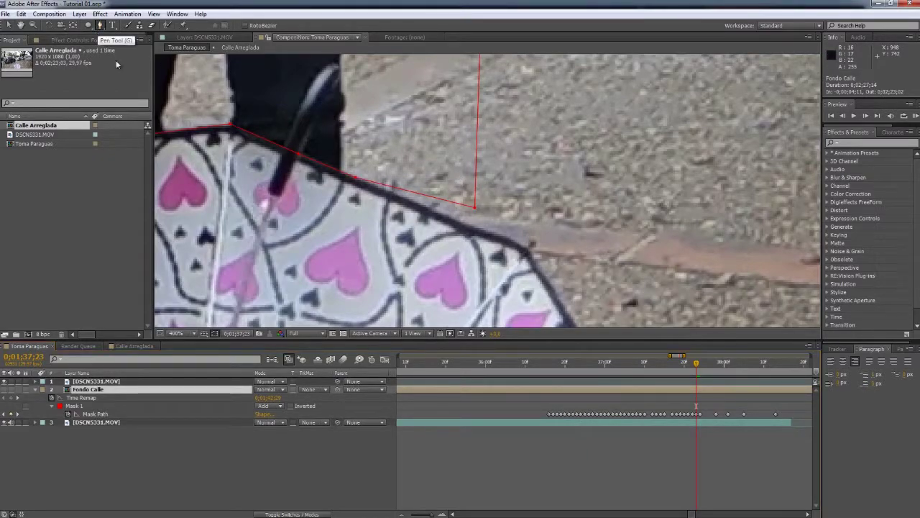
left_click(561, 363)
scroll(430, 164, "down", 4)
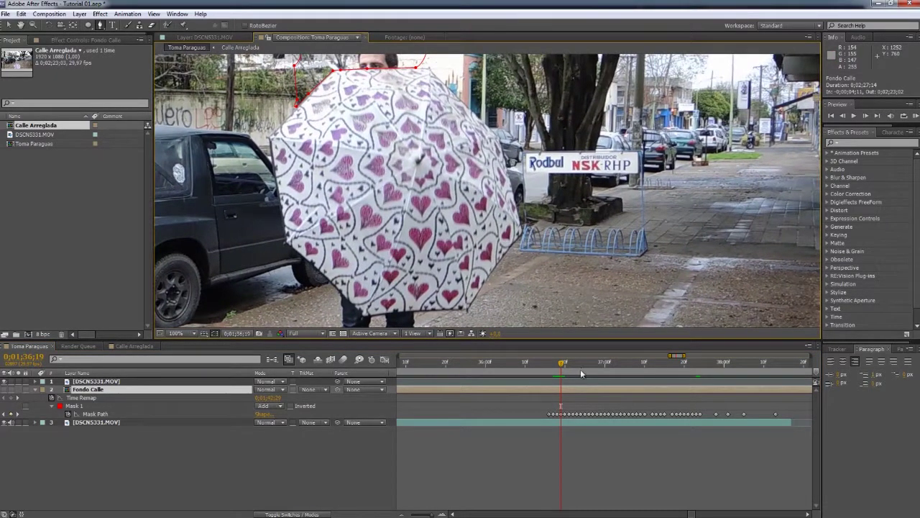
left_click_drag(581, 373, 586, 369)
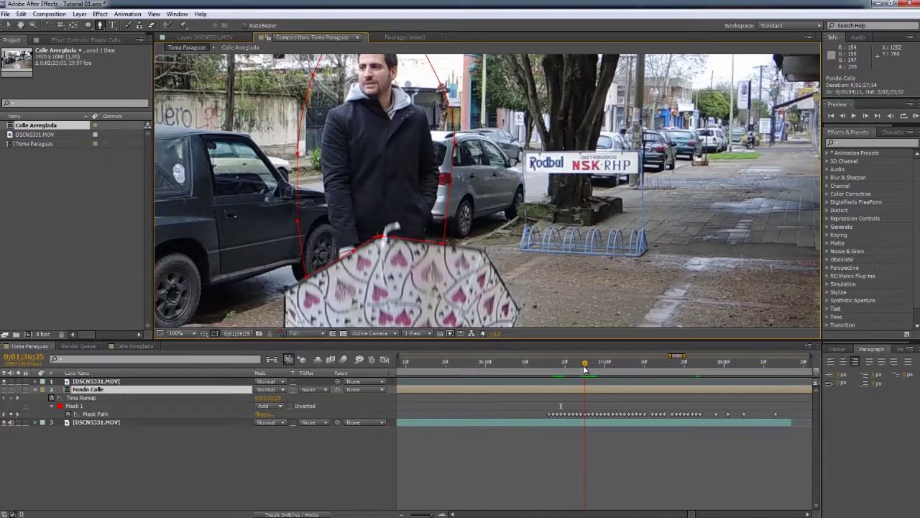
left_click_drag(588, 369, 589, 407)
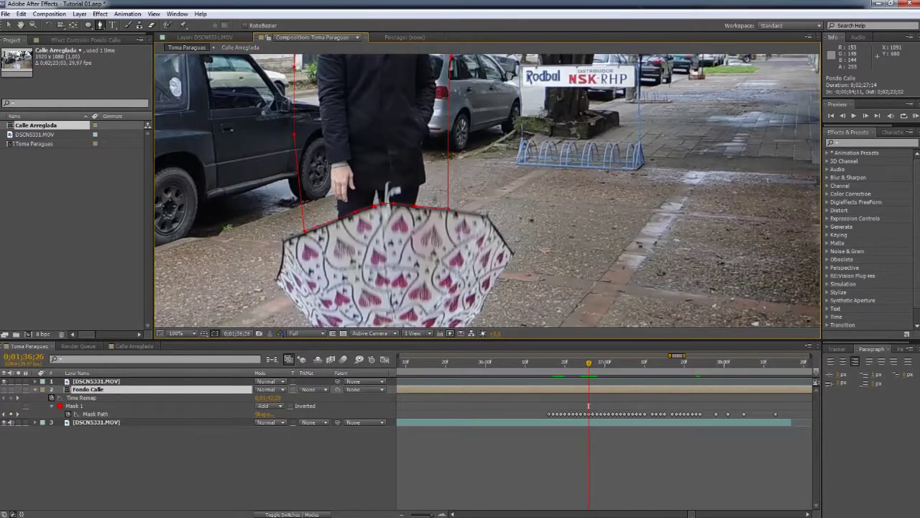
Step: Pan to the hand and place the first Mask 2 point on the umbrella handle with the Pen tool
scroll(490, 191, "up", 2)
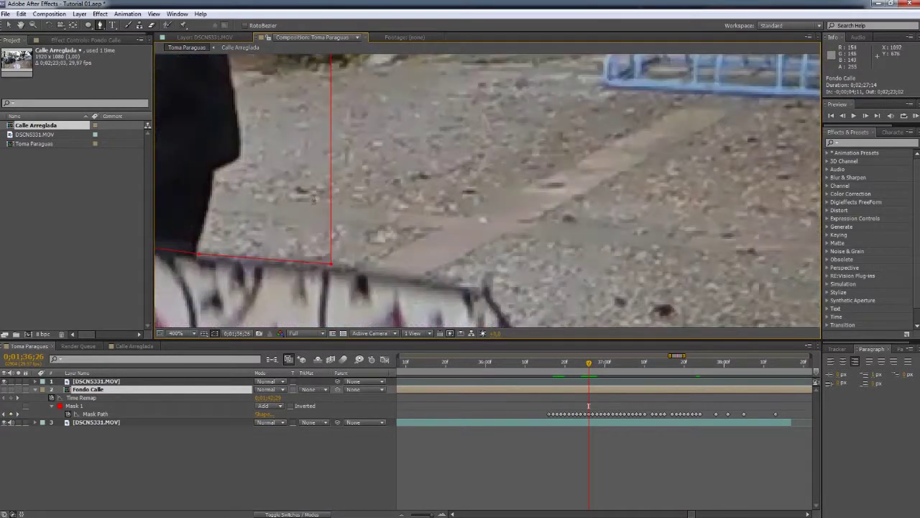
left_click_drag(154, 201, 458, 194)
key("g")
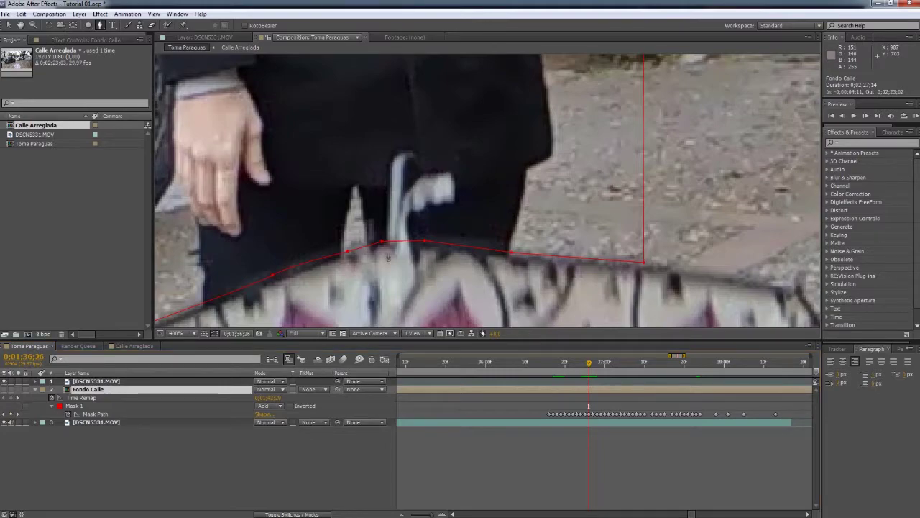
left_click(388, 253)
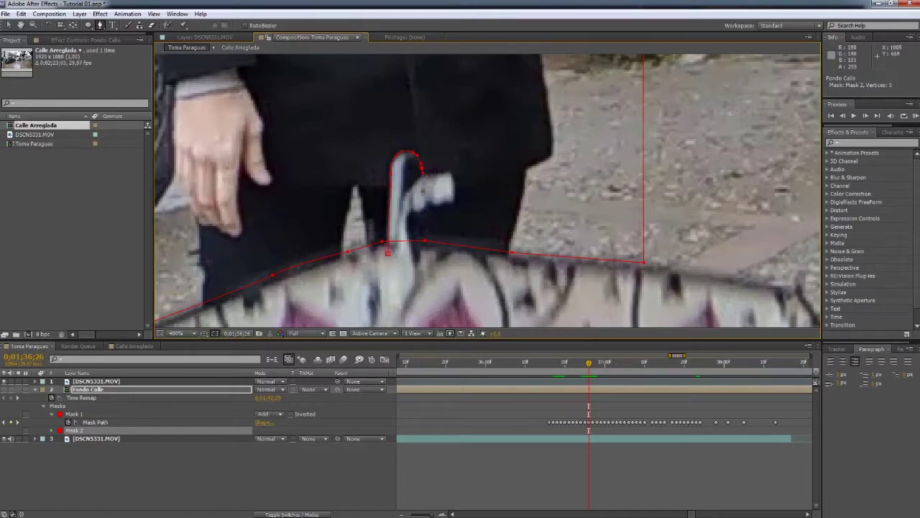
Step: Close the umbrella-handle mask path and set Mask 2 to Subtract mode
left_click(410, 209)
left_click(388, 253)
left_click(266, 430)
left_click(276, 462)
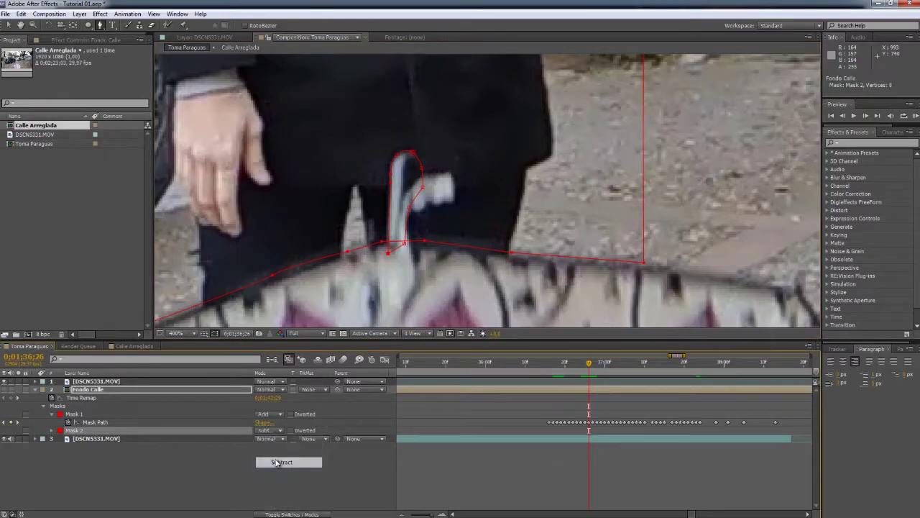
Step: Hide the Fondo Calle street plate, reveal its masks and start keyframing Mask 2 Path
left_click(5, 389)
left_click(74, 457)
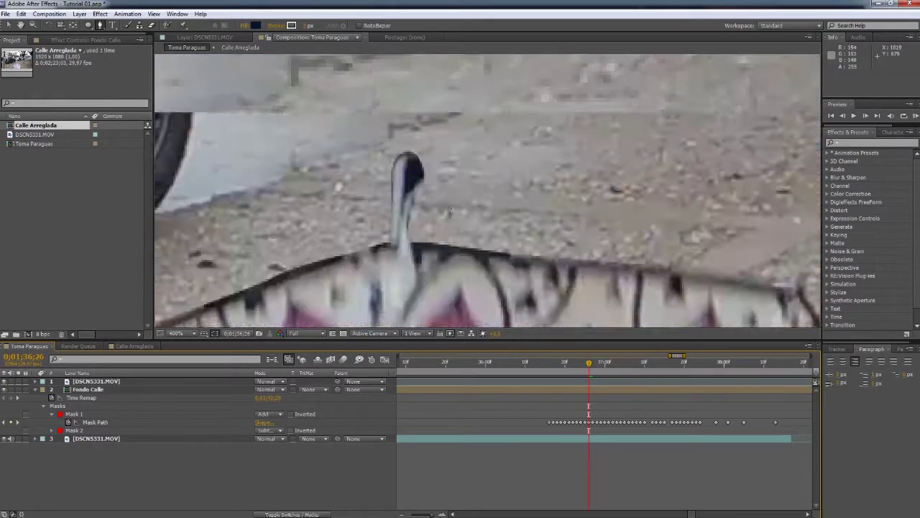
left_click(159, 388)
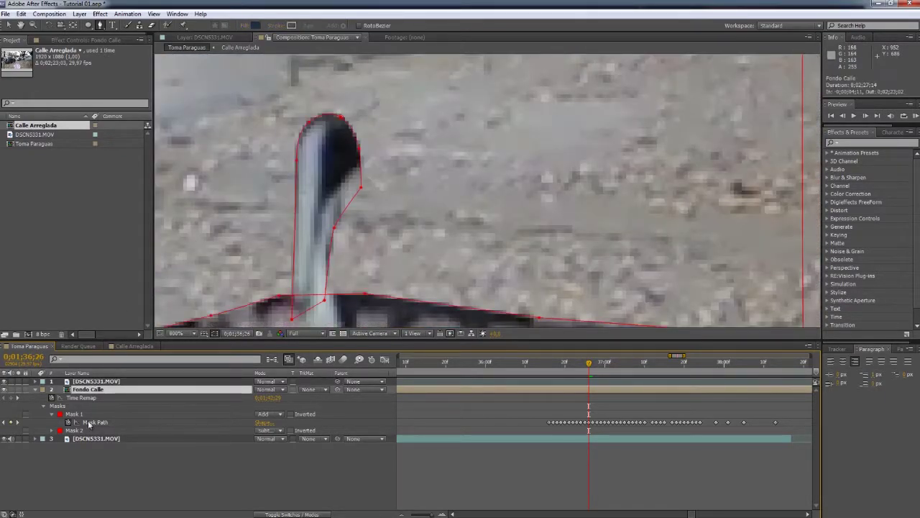
left_click(7, 389)
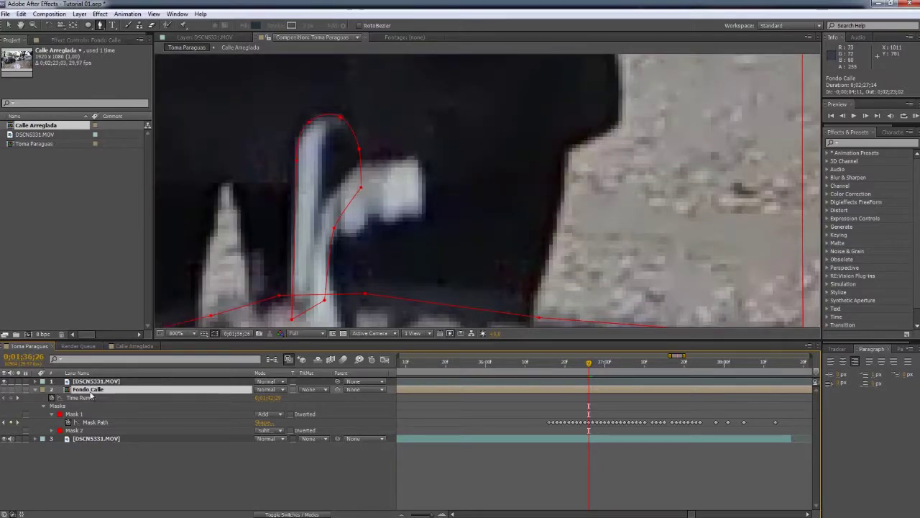
key("m")
key("m")
left_click(68, 447)
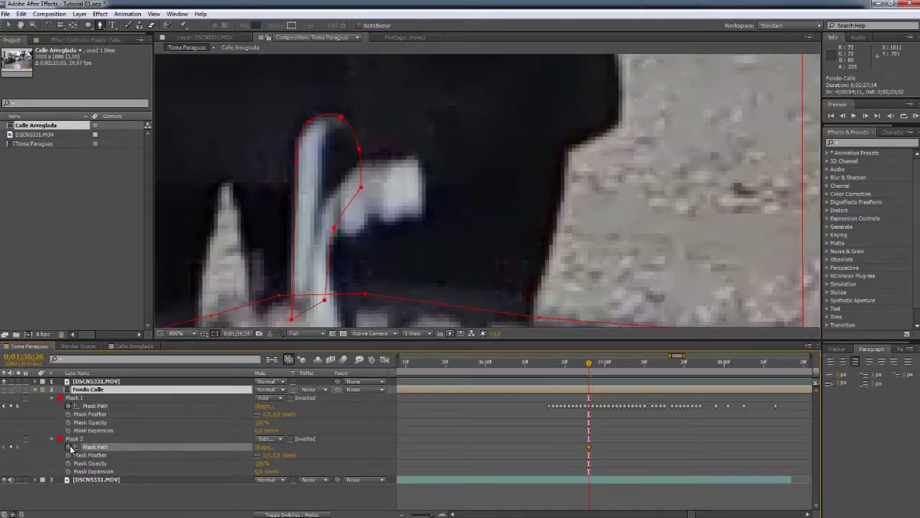
Step: Step forward frame by frame, moving Mask 2 points to follow the slanted umbrella handle
key("Page_Down")
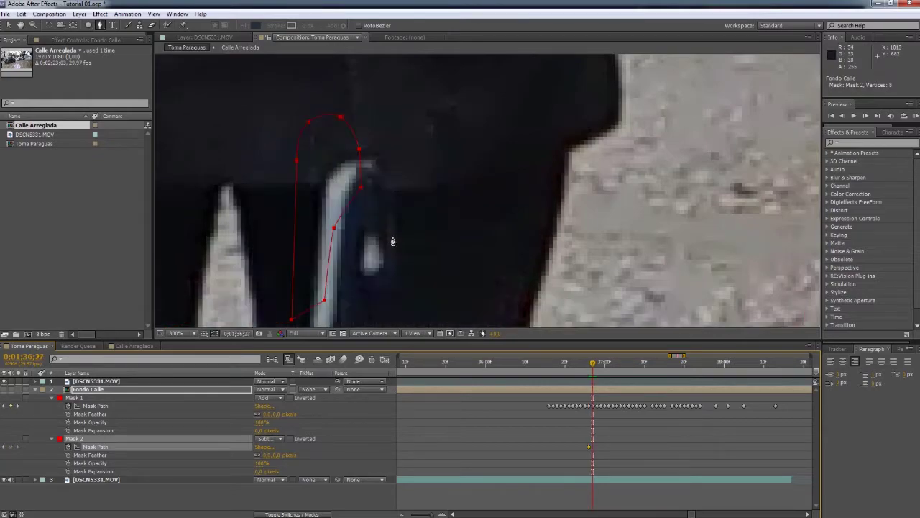
key("comma")
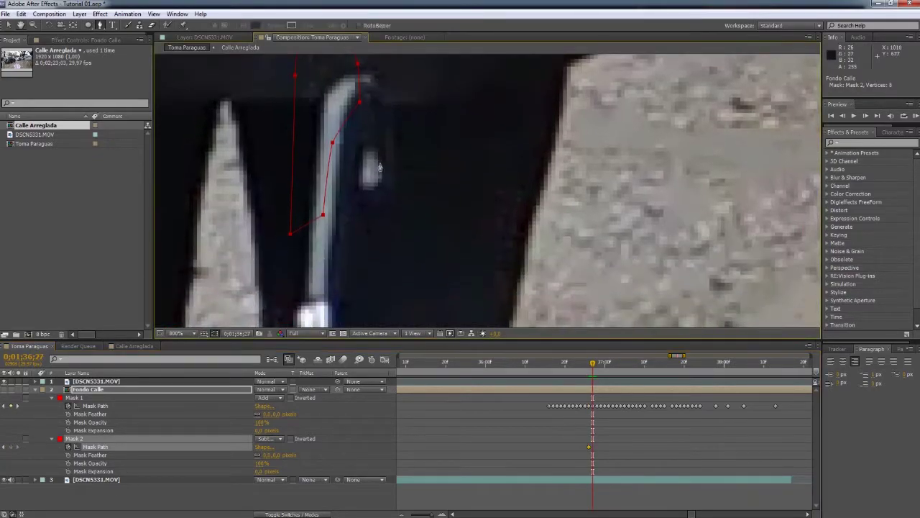
key("comma")
key("comma")
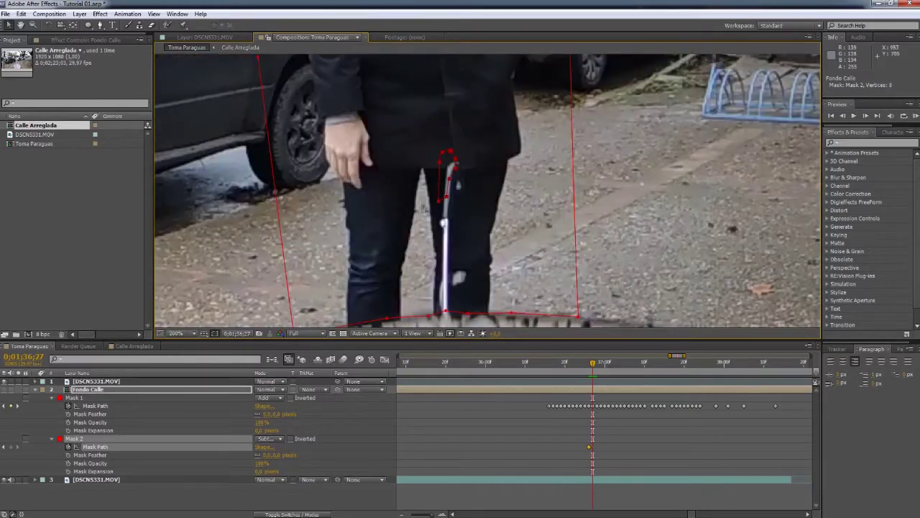
key("Page_Down")
scroll(434, 225, "down", 1)
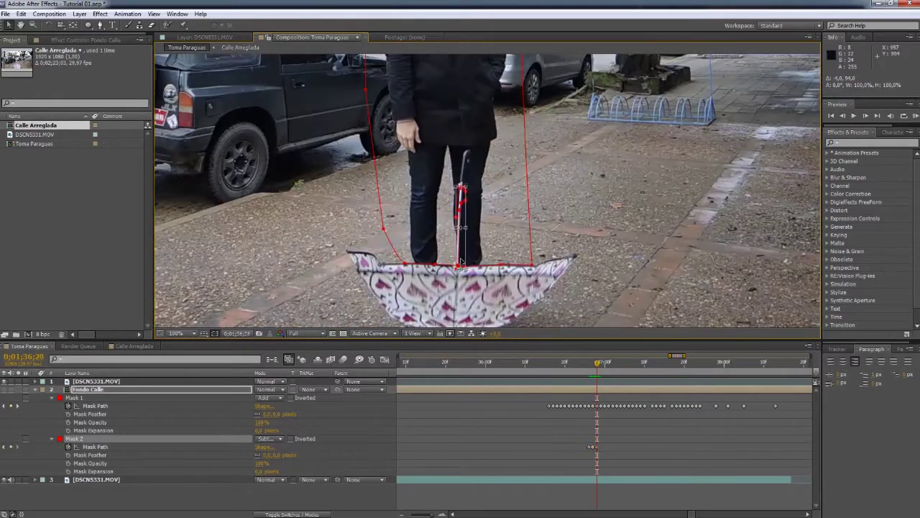
scroll(390, 158, "up", 2)
left_click_drag(389, 157, 422, 211)
left_click_drag(464, 92, 457, 90)
left_click_drag(449, 216, 423, 220)
scroll(438, 163, "down", 1)
key("Page_Down")
scroll(438, 163, "down", 1)
scroll(438, 163, "up", 1)
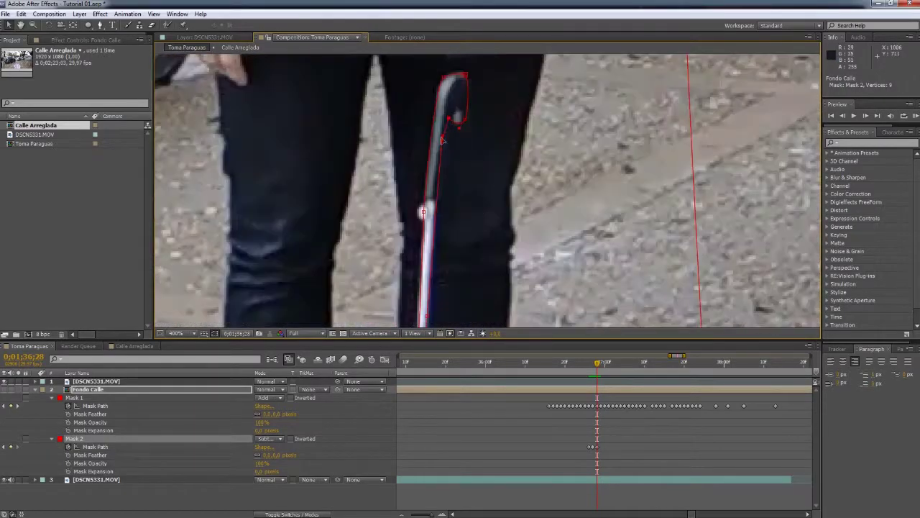
scroll(445, 144, "down", 2)
scroll(468, 137, "up", 1)
double_click(468, 137)
scroll(468, 137, "up", 1)
scroll(460, 180, "down", 2)
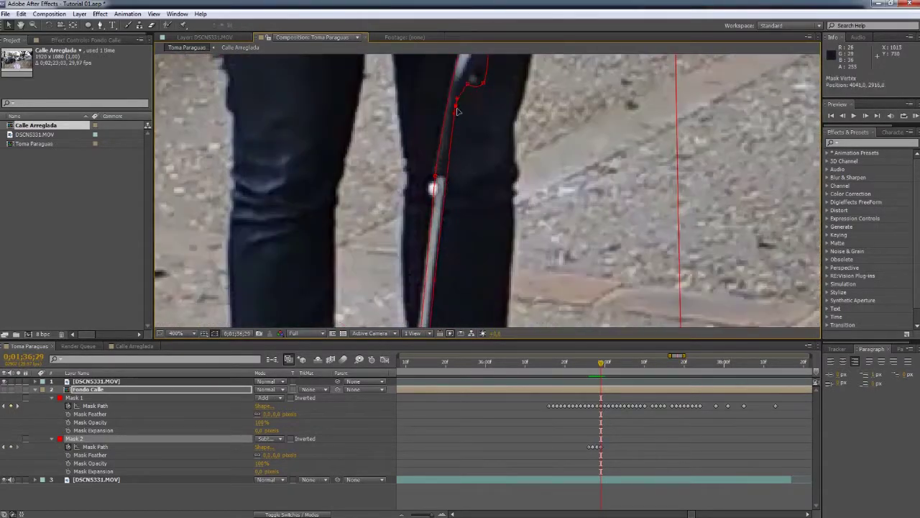
scroll(453, 209, "down", 1)
scroll(444, 235, "down", 1)
scroll(444, 235, "up", 2)
scroll(460, 180, "up", 1)
key("Page_Down")
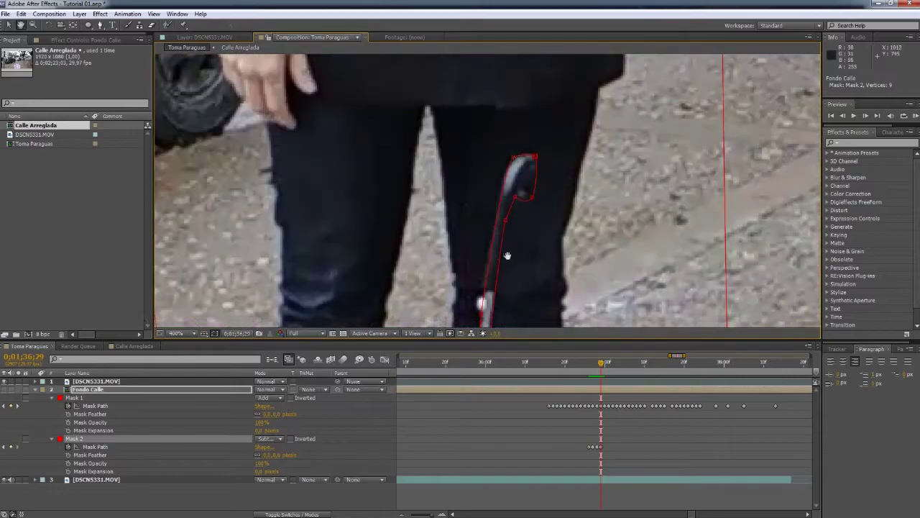
scroll(491, 280, "down", 1)
scroll(490, 280, "up", 1)
scroll(490, 280, "up", 1)
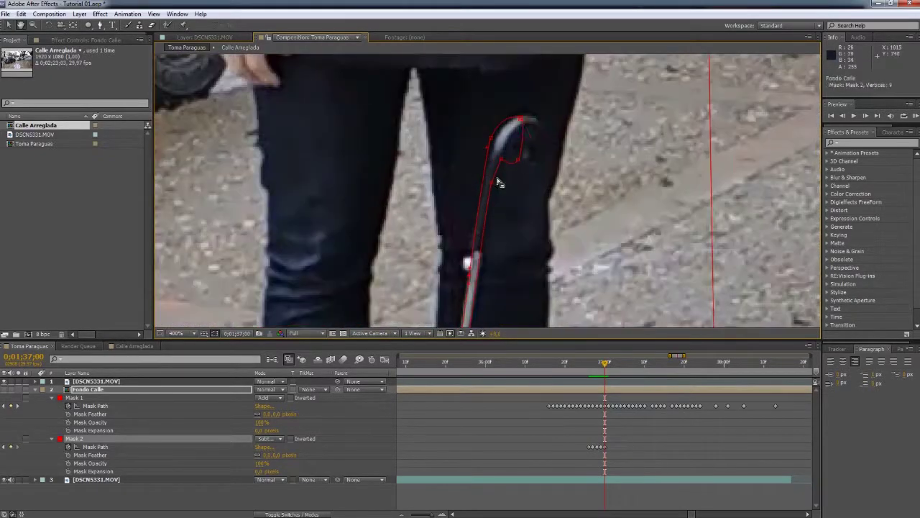
Step: Keep advancing frames, repositioning Mask 2 and tightening its curve around the umbrella tip
left_click(96, 479)
left_click(76, 447)
scroll(554, 134, "up", 1)
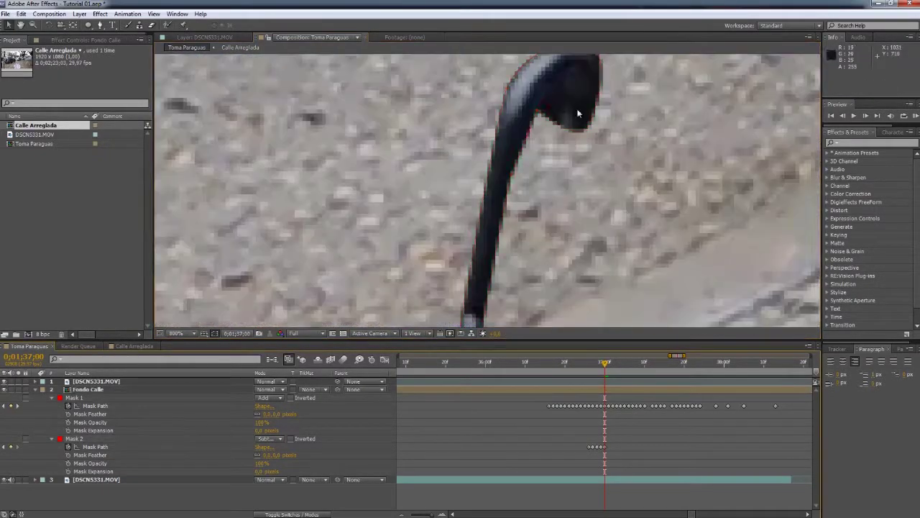
scroll(575, 116, "down", 2)
key("Page_Down")
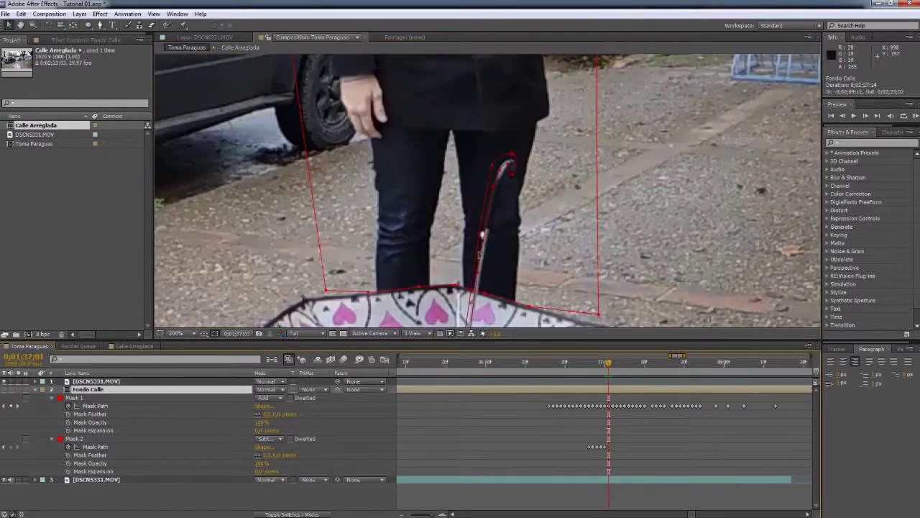
scroll(583, 154, "up", 2)
scroll(504, 201, "down", 2)
key("Page_Down")
scroll(511, 262, "up", 1)
scroll(511, 261, "up", 1)
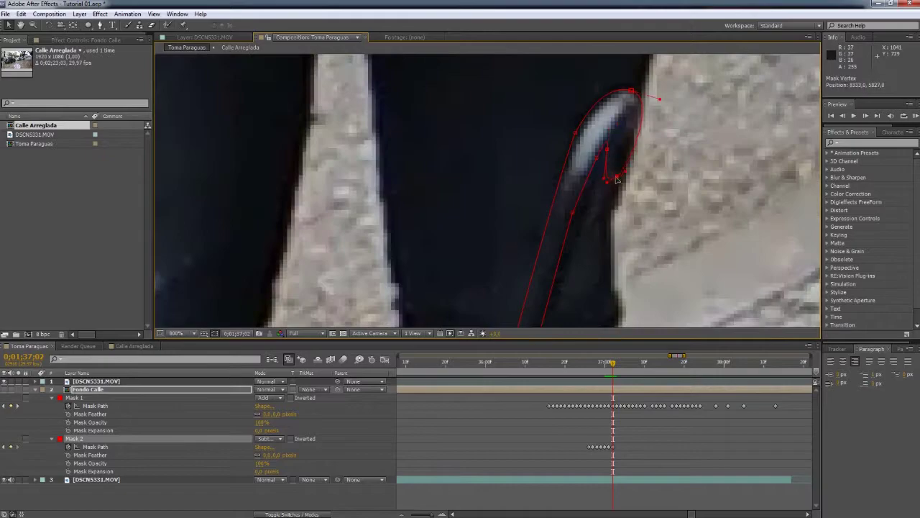
scroll(510, 262, "down", 2)
key("Page_Down")
double_click(516, 216)
left_click_drag(516, 216, 525, 225)
scroll(524, 223, "up", 2)
scroll(503, 208, "up", 2)
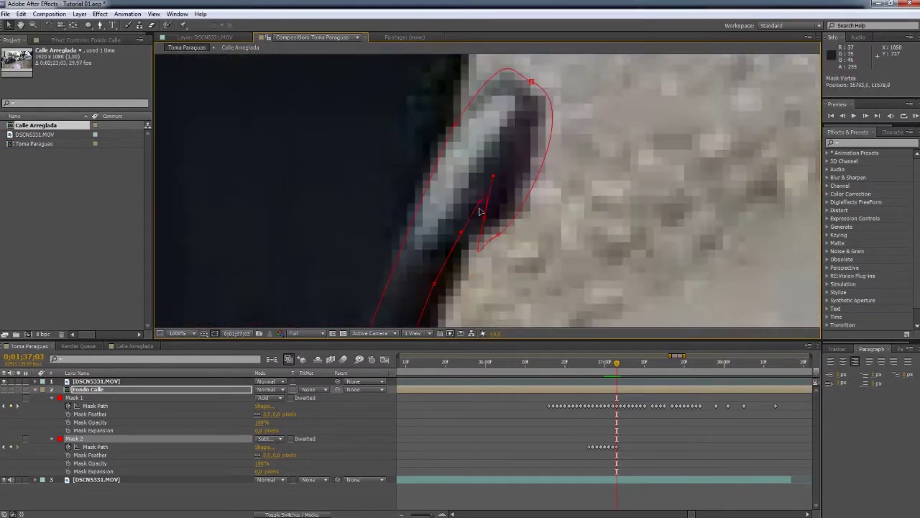
left_click_drag(532, 82, 561, 91)
scroll(503, 201, "down", 3)
key("Page_Down")
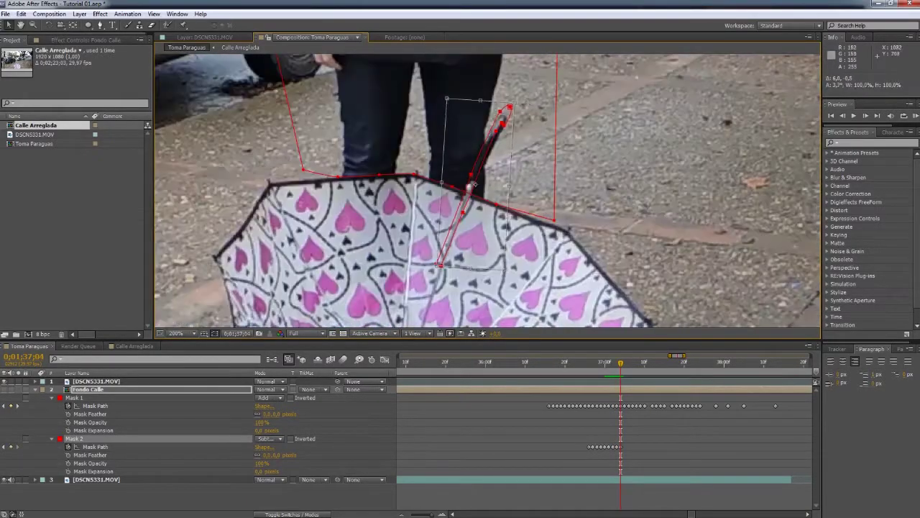
scroll(503, 201, "up", 2)
left_click_drag(436, 173, 445, 146)
left_click_drag(460, 99, 409, 148)
scroll(404, 234, "down", 3)
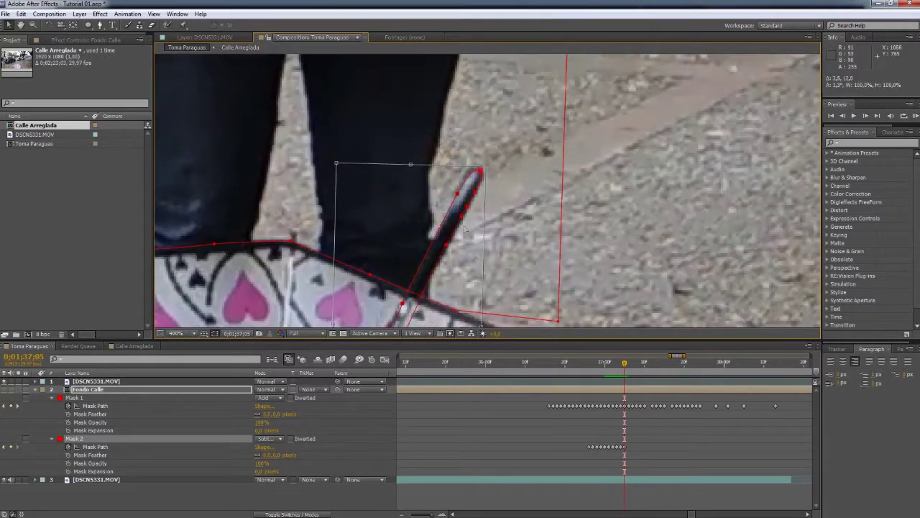
Step: Reshape Mask 2 into a narrow outline hugging the tip through later frames, then jump back to review
key("Page_Down")
key("Page_Down")
scroll(533, 217, "up", 3)
scroll(512, 212, "down", 1)
key("Page_Down")
key("Page_Down")
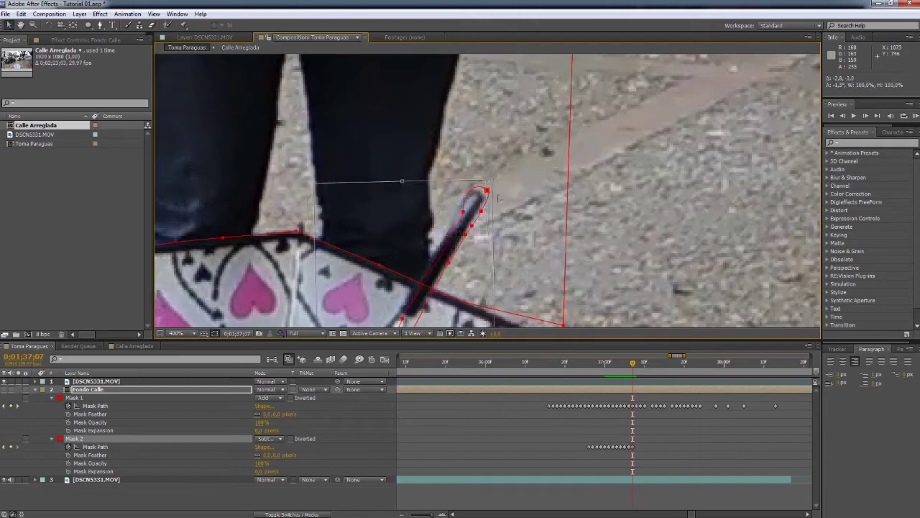
left_click_drag(456, 196, 414, 203)
left_click_drag(450, 173, 421, 165)
key("Page_Down")
left_click_drag(439, 216, 409, 211)
scroll(385, 233, "up", 1)
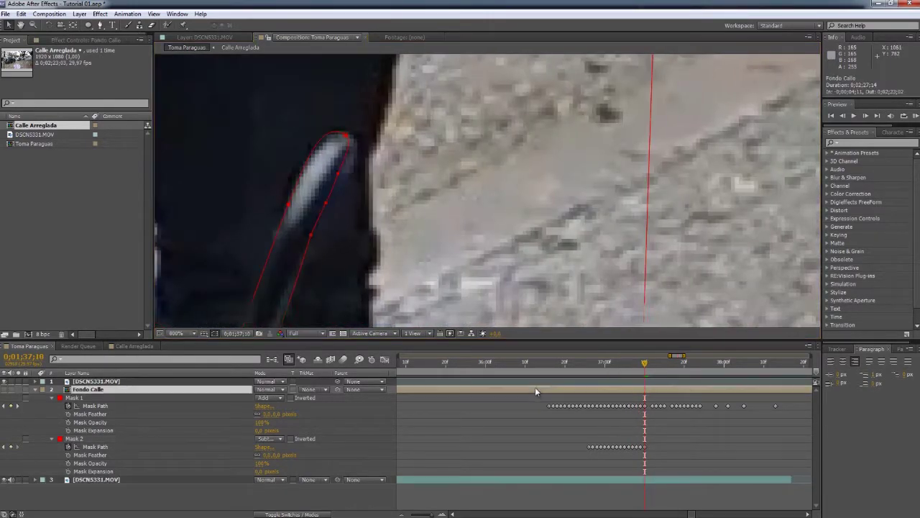
scroll(386, 232, "down", 1)
key("Page_Down")
key("Page_Down")
scroll(385, 232, "up", 1)
scroll(288, 226, "up", 1)
key("Page_Down")
key("Page_Down")
key("Page_Down")
key("Page_Down")
key("Page_Down")
key("Page_Down")
key("Page_Down")
key("Page_Down")
key("Page_Down")
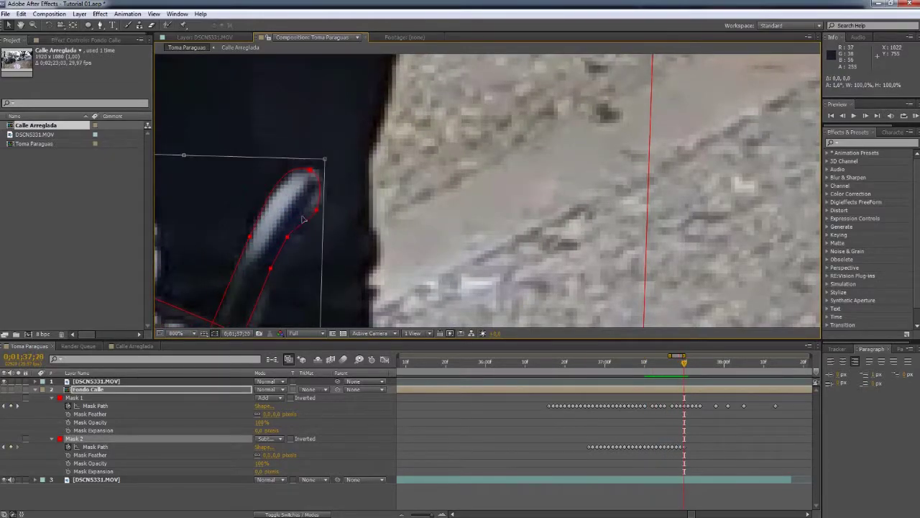
key("Page_Down")
double_click(667, 389)
left_click(74, 438)
key("Page_Down")
left_click(309, 37)
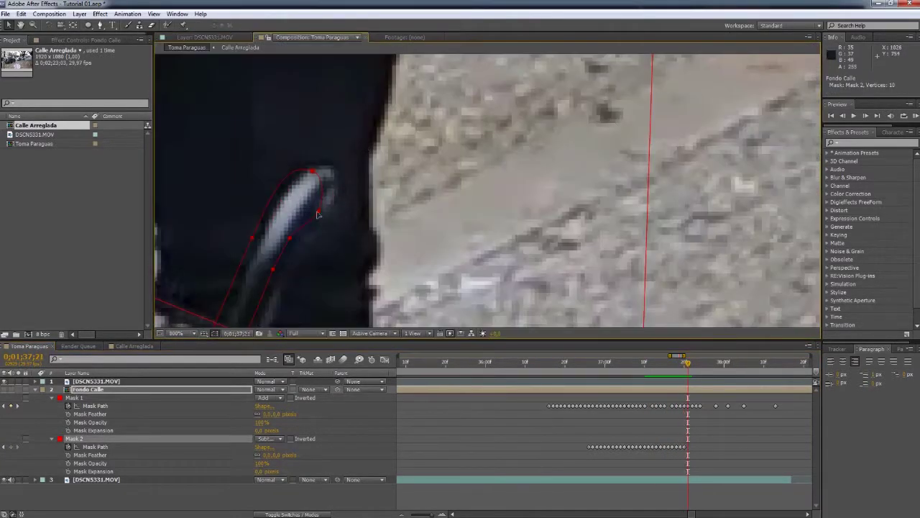
key("Page_Down")
scroll(345, 226, "down", 1)
key("Page_Down")
key("Page_Down")
key("Page_Down")
key("Page_Down")
key("Page_Down")
key("Page_Down")
key("Page_Down")
key("Page_Down")
mouse_move(402, 243)
left_mouse_down()
mouse_move(407, 220)
mouse_move(403, 246)
left_mouse_up()
key("Page_Down")
key("Page_Down")
key("Page_Down")
scroll(404, 247, "down", 1)
left_click(673, 362)
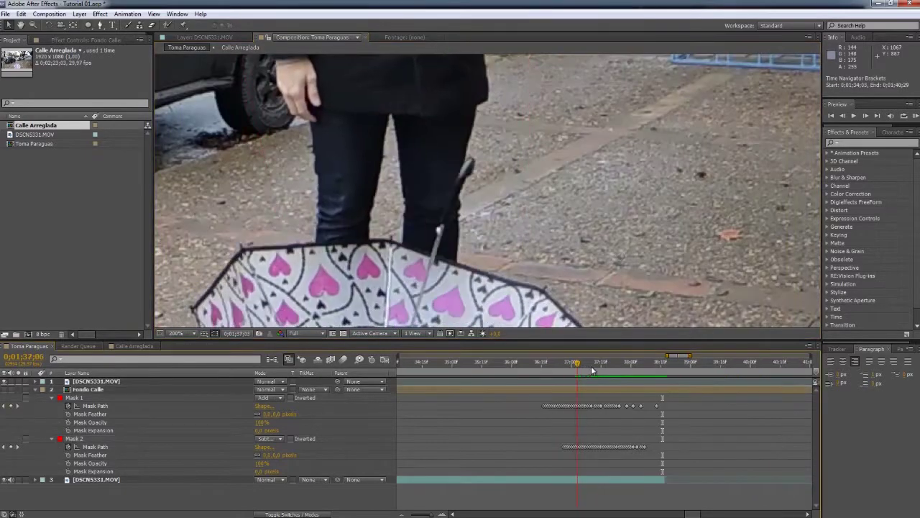
Step: Show the Fondo Calle street plate again and enter a mask feather of 2 pixels
left_click(3, 389)
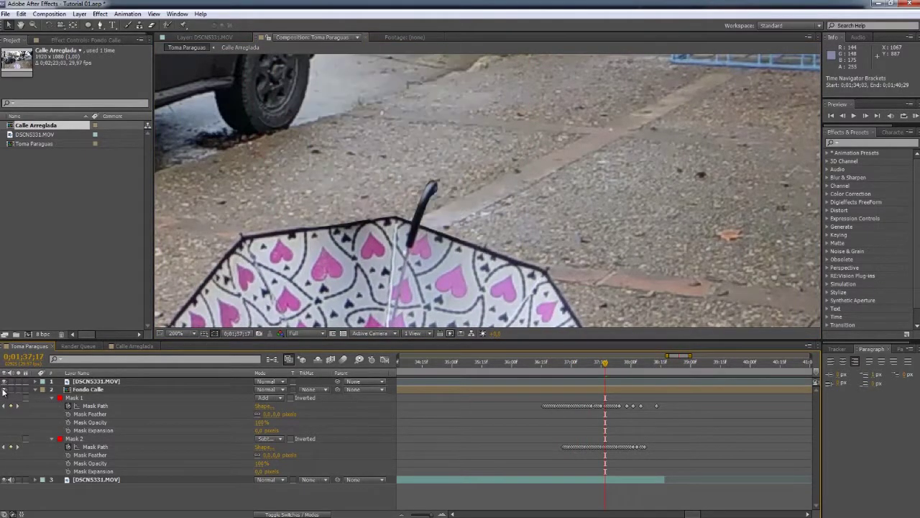
left_click_drag(566, 369, 598, 370)
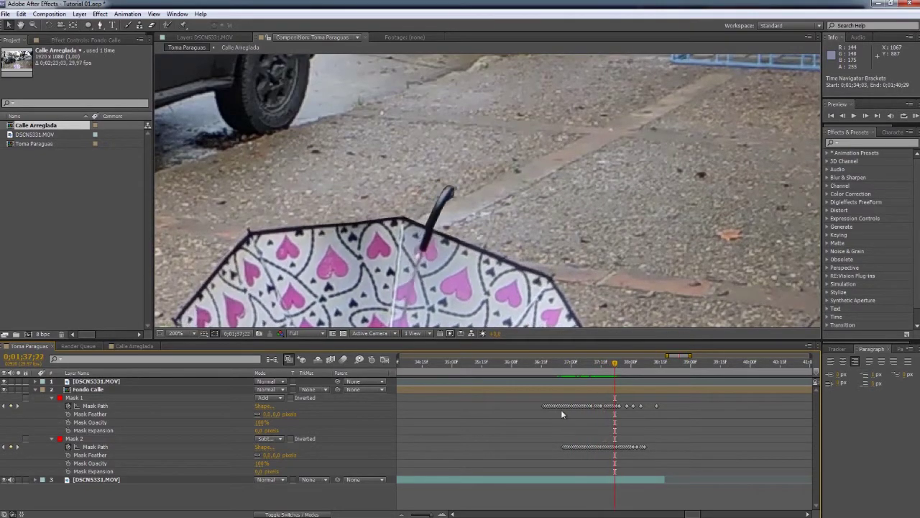
left_click(109, 439)
left_click(266, 455)
type("2")
key("Return")
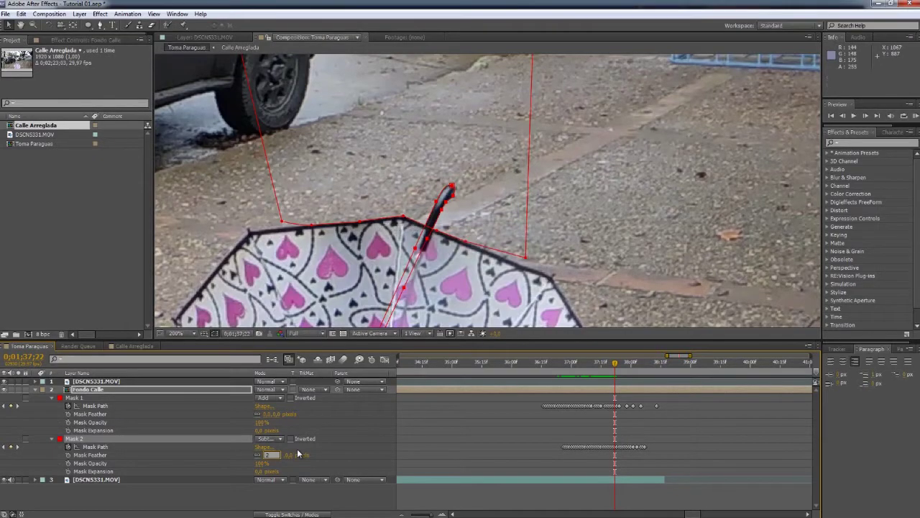
Step: Confirm Mask 2's feather at 1.0 pixel and scrub frames to review the soft edge
left_click(450, 435)
scroll(464, 286, "down", 1)
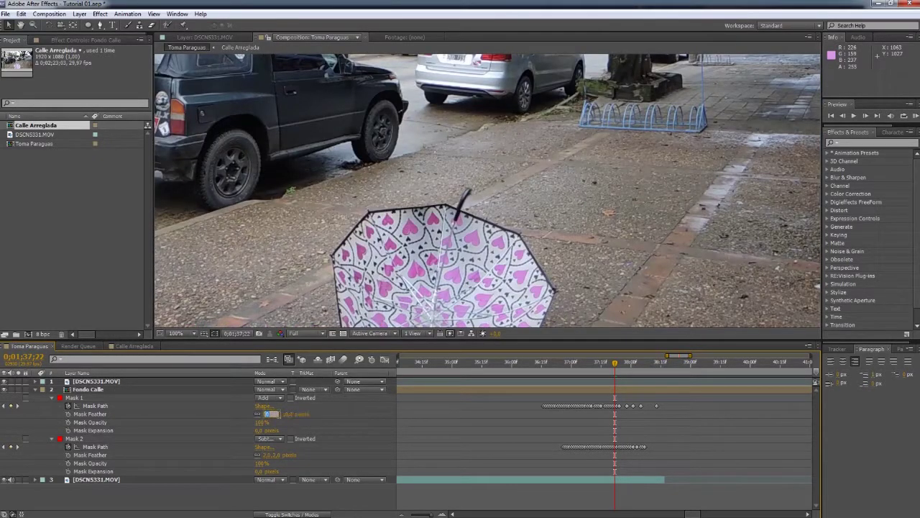
left_click(279, 416)
left_click(544, 430)
left_click_drag(550, 372, 615, 372)
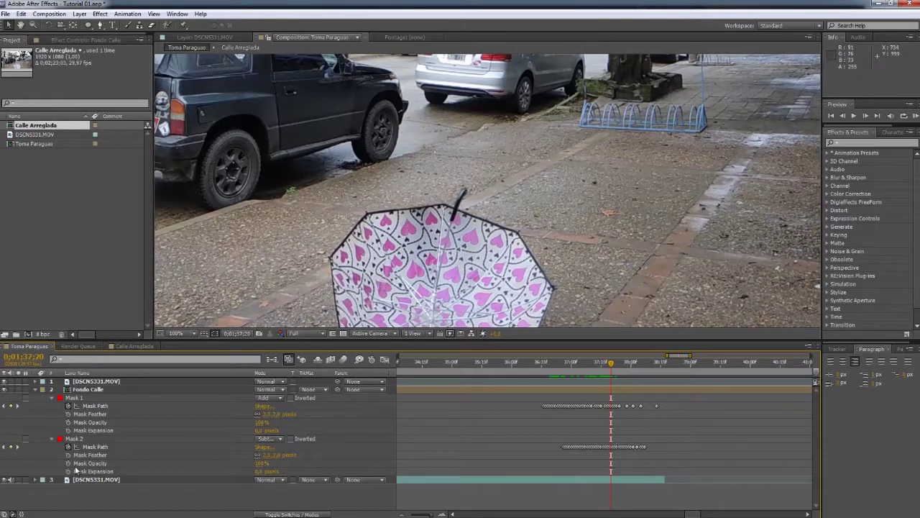
key("Return")
left_click(496, 441)
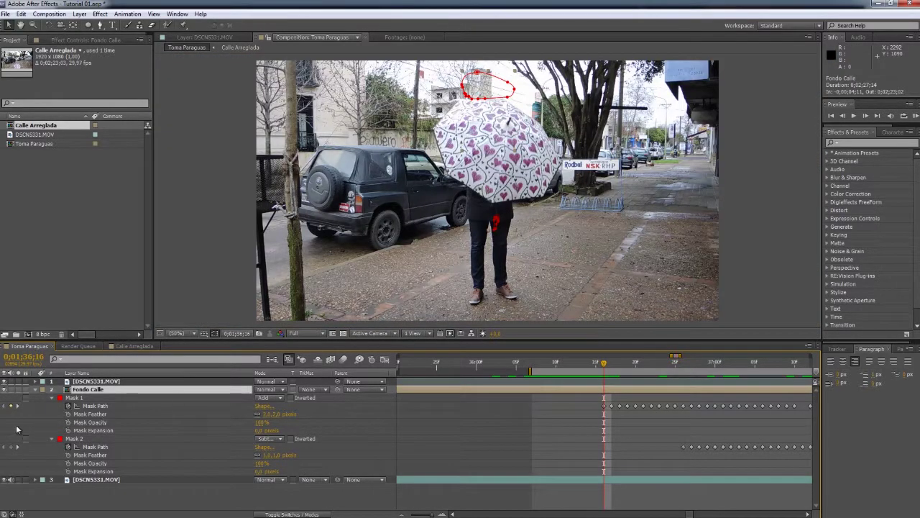
Step: Keyframe Mask 1's expansion and shrink it with a negative value one frame earlier
left_click(68, 430)
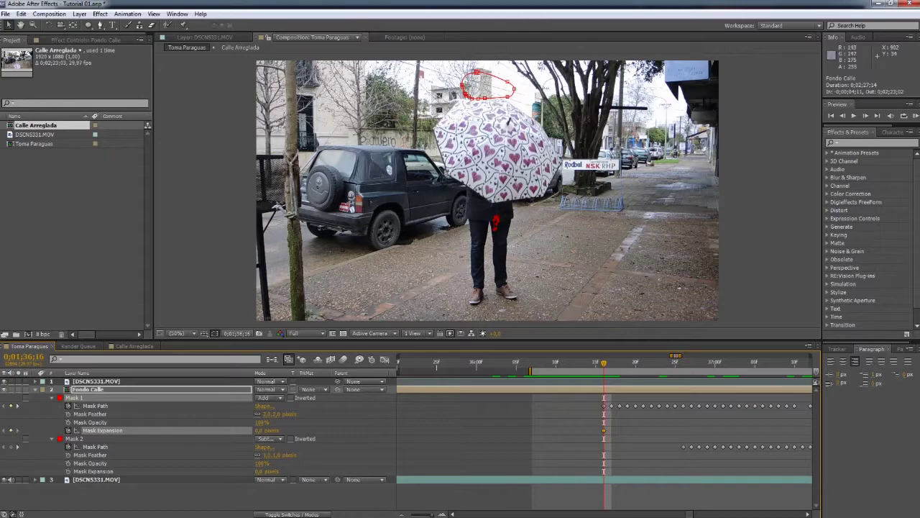
key("Page_Up")
left_click_drag(261, 432, 160, 437)
left_click(314, 435)
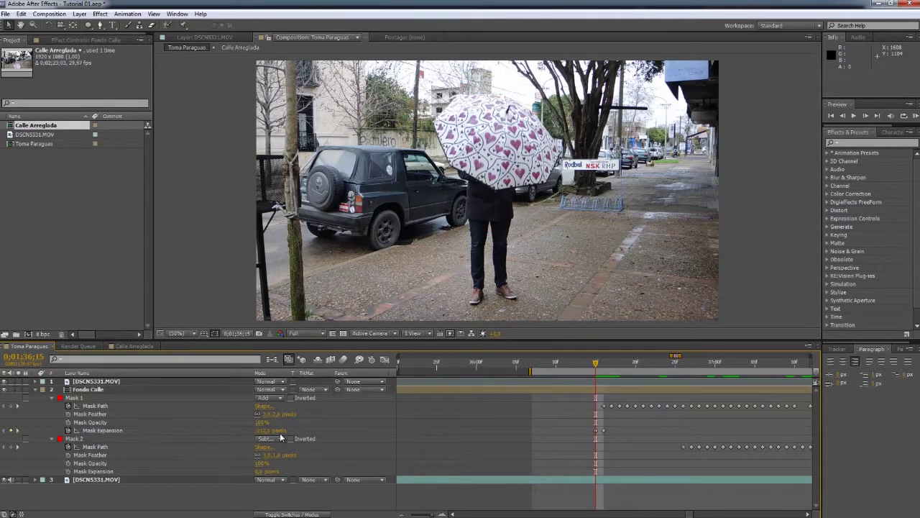
left_click(682, 365)
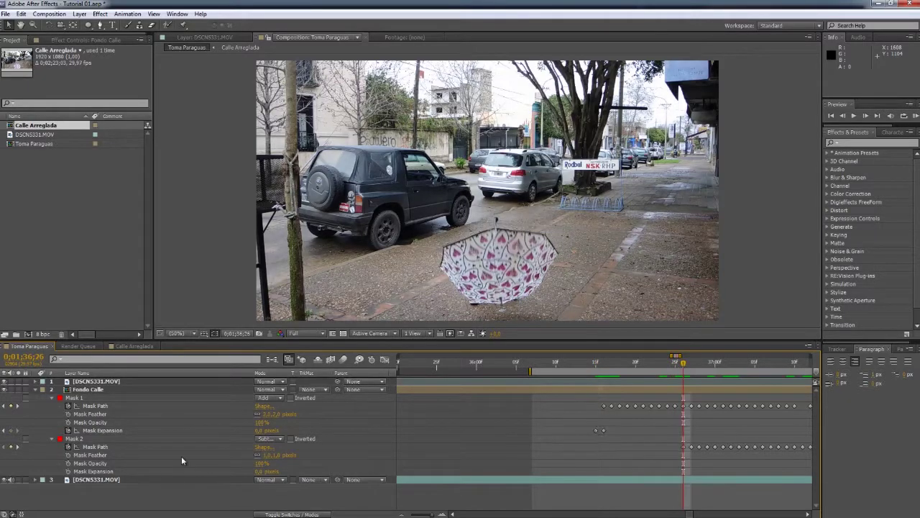
Step: Keyframe Mask 2's expansion at -716 pixels and scrub frames to check the umbrella drop
left_click(68, 471)
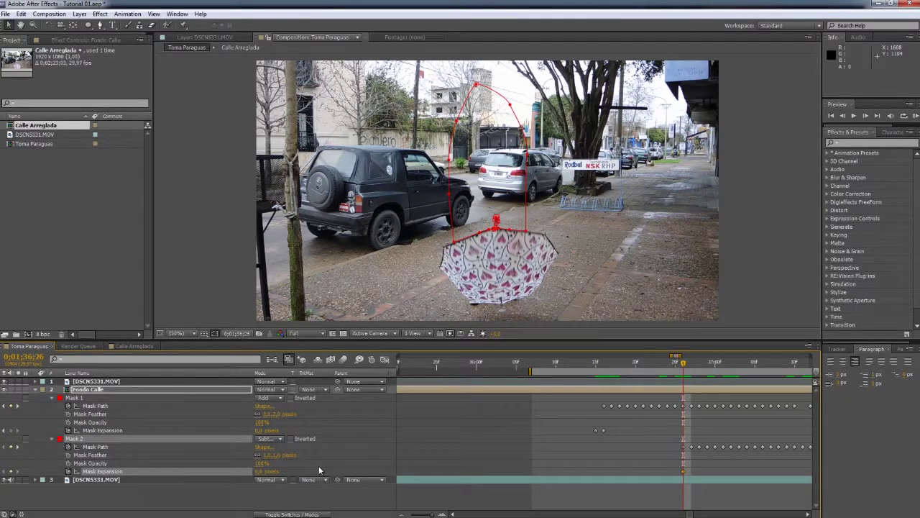
key("Page_Up")
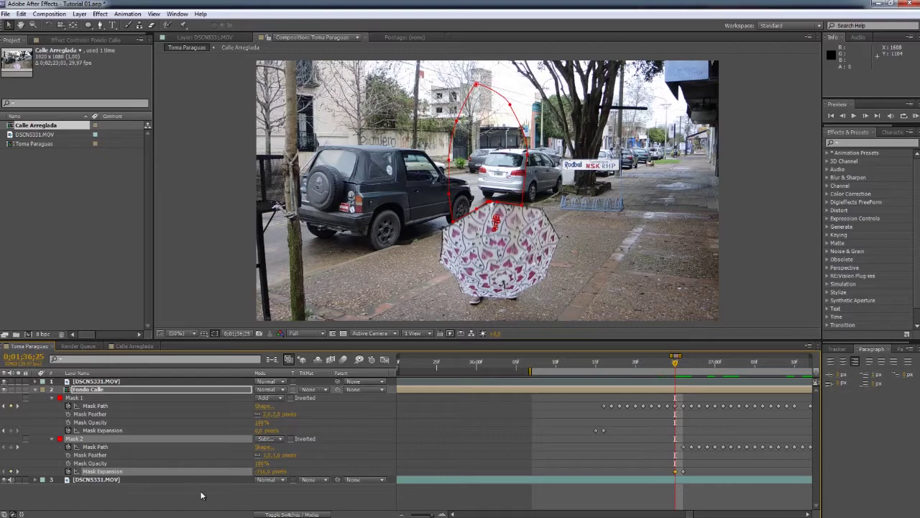
left_click(202, 496)
key("Page_Up")
key("Page_Up")
key("Page_Up")
key("Page_Up")
key("Page_Up")
key("Page_Up")
left_click_drag(594, 368, 604, 368)
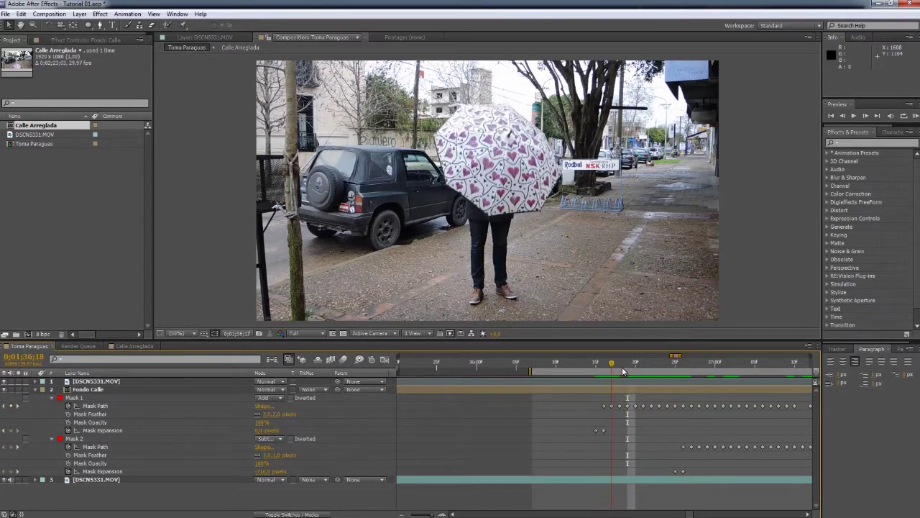
left_click(606, 389)
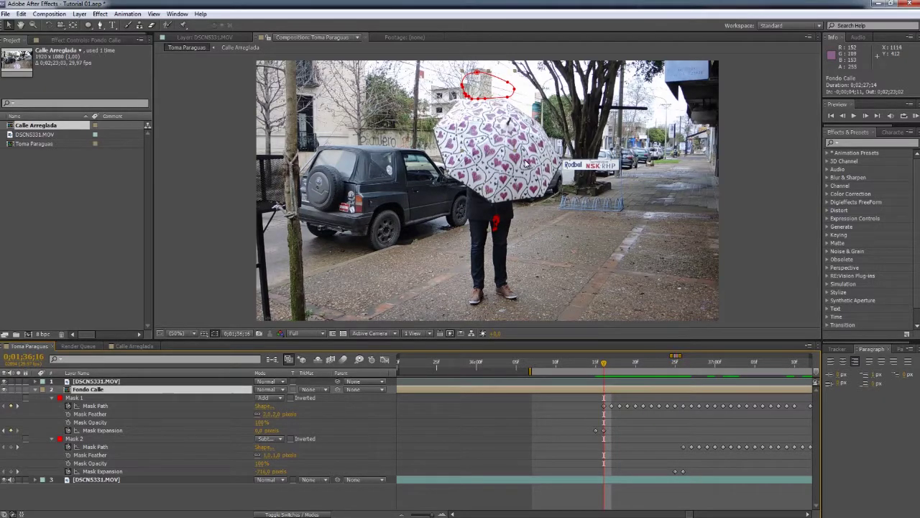
scroll(639, 379, "up", 3)
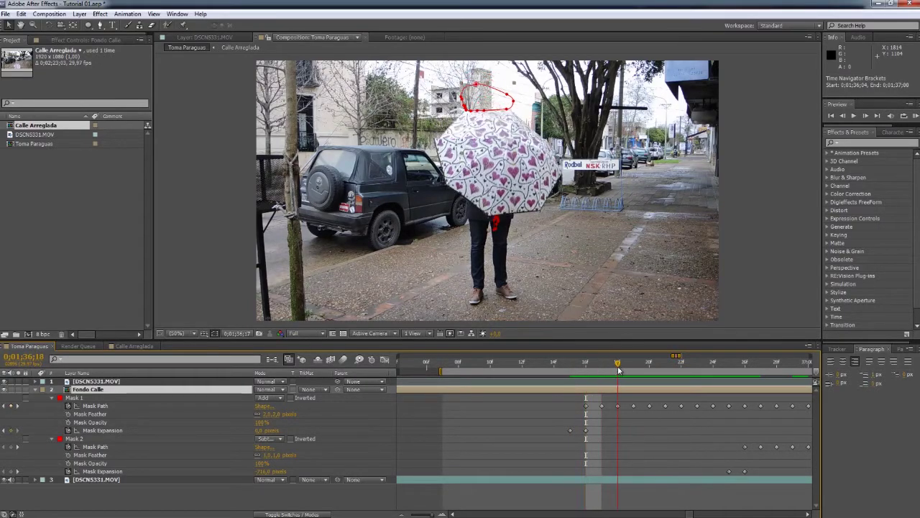
left_click_drag(584, 365, 651, 366)
scroll(627, 388, "down", 3)
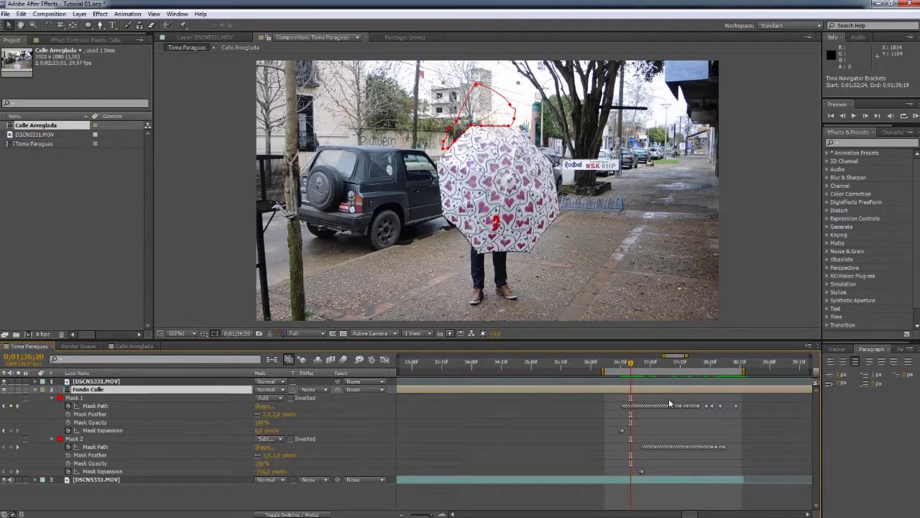
key("space")
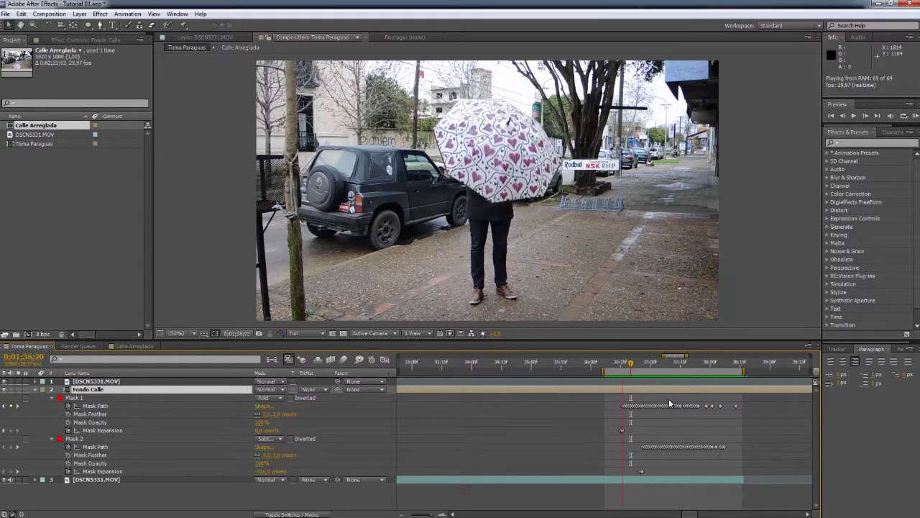
key("space")
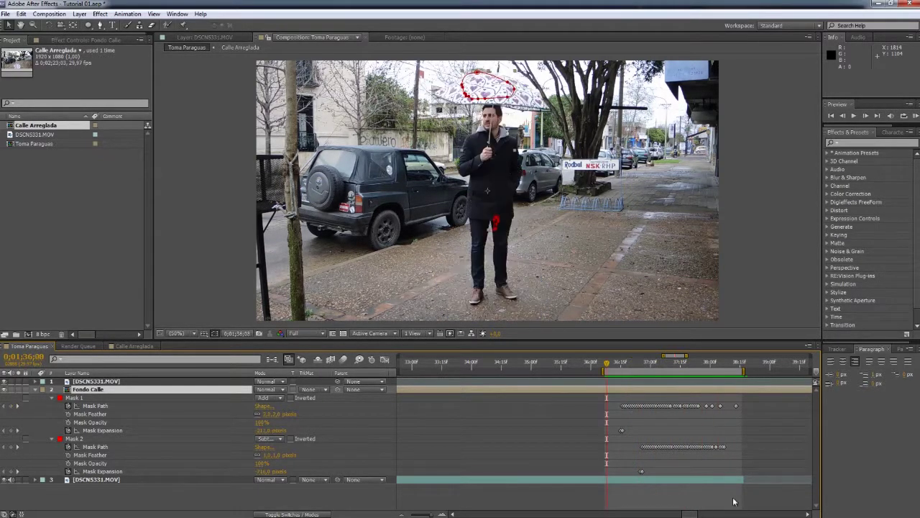
left_click(695, 365)
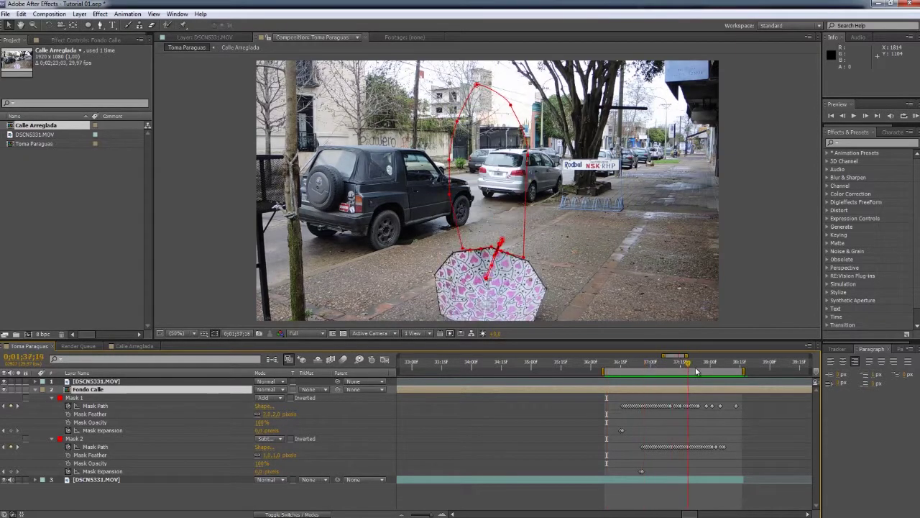
left_click(546, 446)
scroll(723, 395, "down", 2)
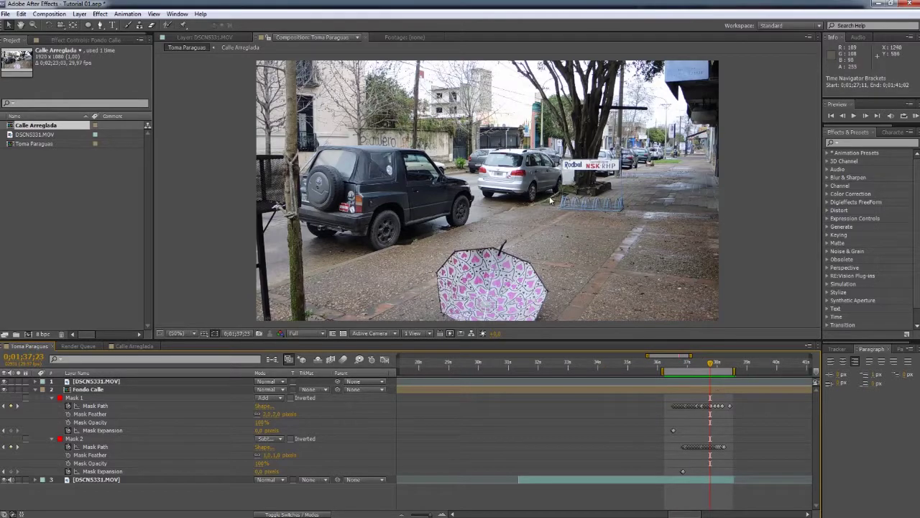
key("comma")
left_click_drag(677, 367, 716, 371)
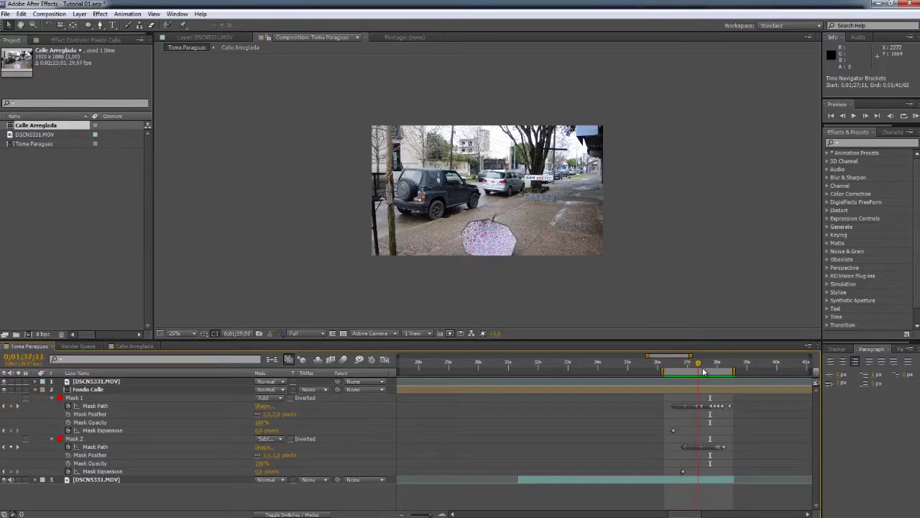
Step: Jump to about 0;01;38;10 and slide the top DSCN5331.MOV clip earlier in time
scroll(738, 413, "up", 3)
left_click(694, 372)
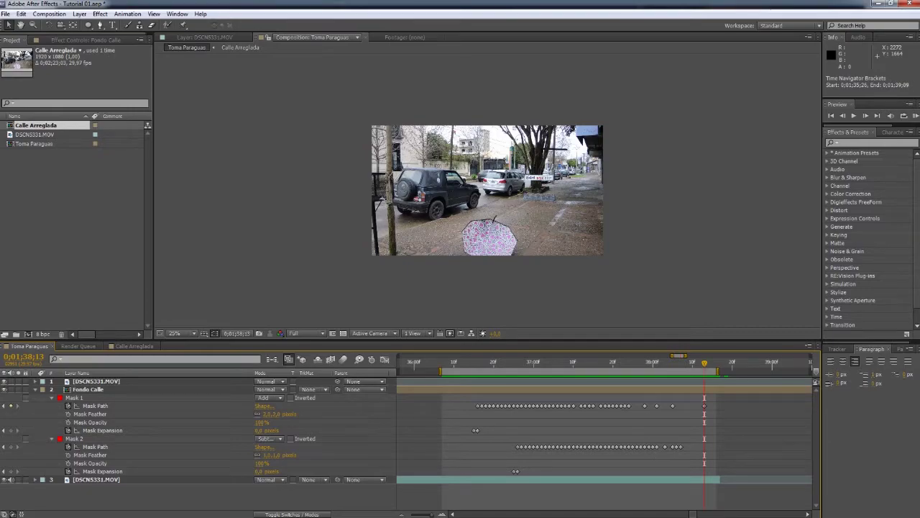
left_click(694, 484)
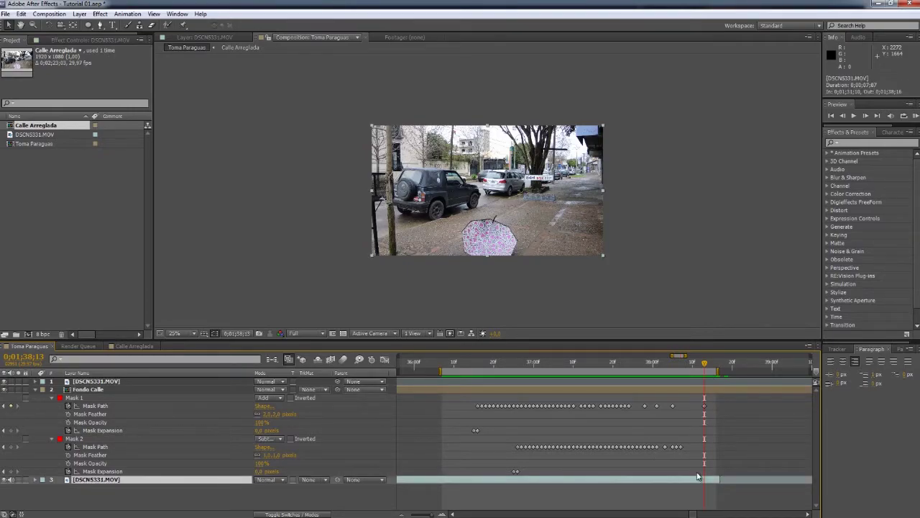
scroll(712, 439, "down", 5)
scroll(774, 400, "down", 5)
left_click_drag(791, 384, 754, 386)
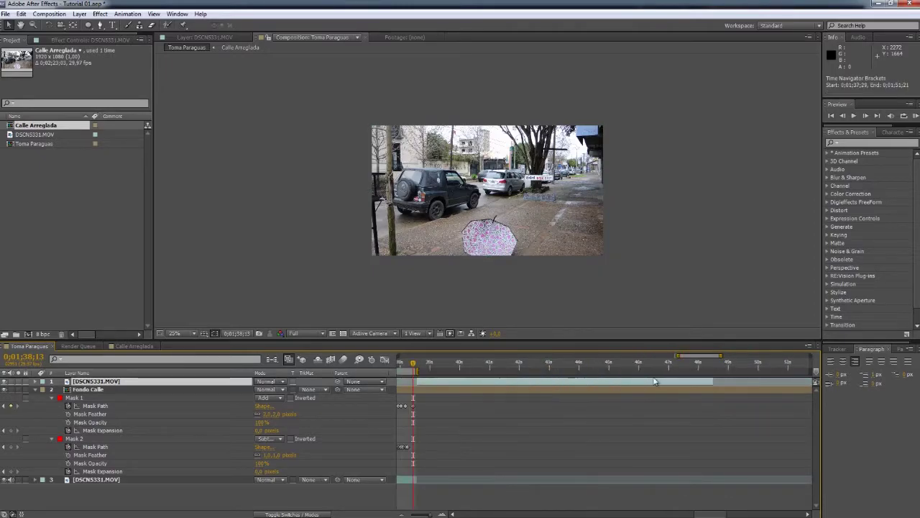
Step: Scrub to 0;01;39;12 to confirm the umbrella rests alone on the empty street
scroll(461, 372, "up", 3)
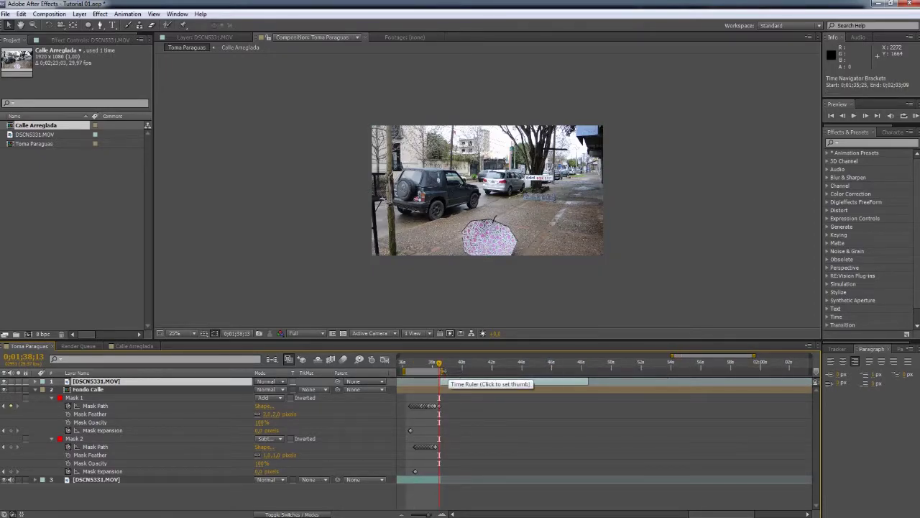
scroll(444, 375, "up", 4)
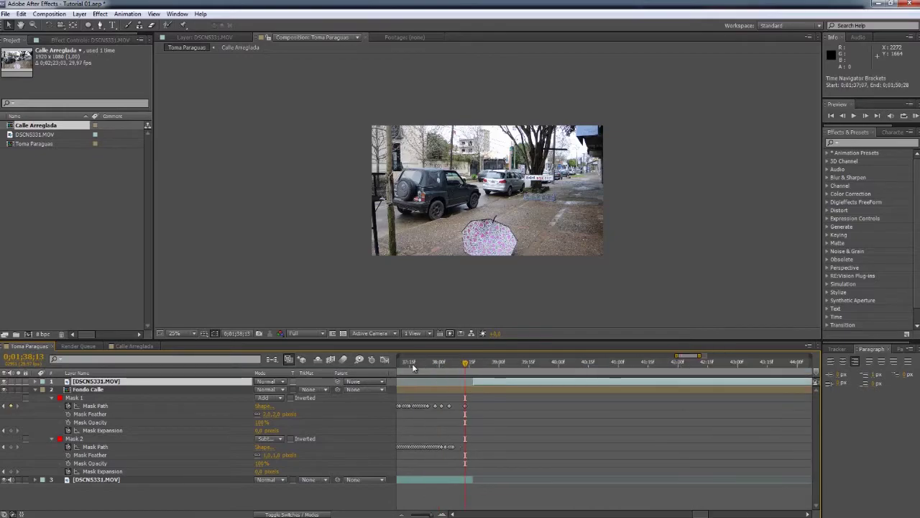
left_click_drag(470, 364, 519, 367)
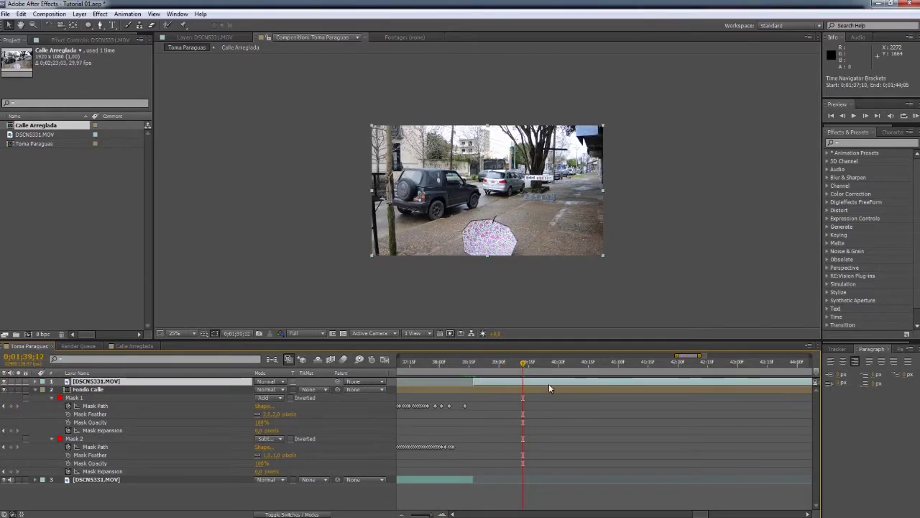
scroll(518, 363, "up", 3)
mouse_move(514, 358)
left_mouse_down()
mouse_move(493, 368)
mouse_move(553, 365)
mouse_move(533, 365)
left_mouse_up()
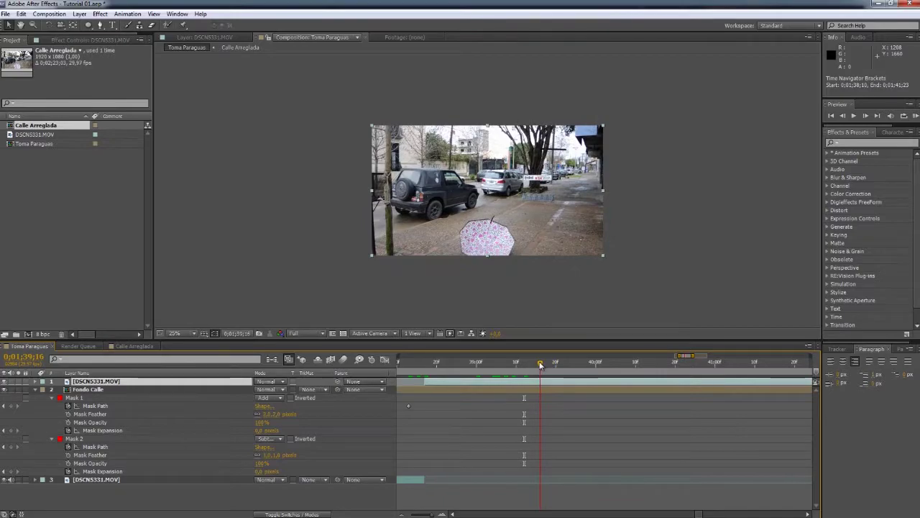
left_click_drag(529, 365, 526, 365)
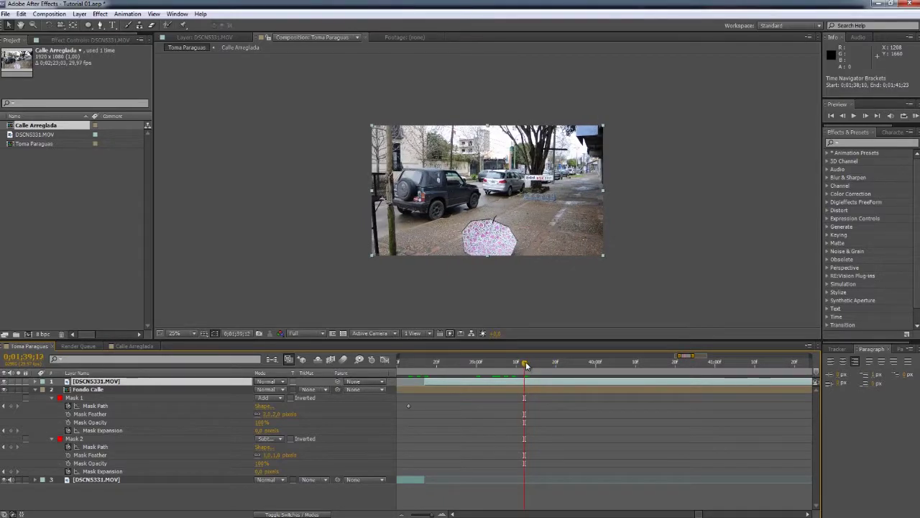
Step: Shift the top DSCN5331.MOV clip 24 frames later and trim its in-point to 0;01;38;05
left_click_drag(533, 361, 540, 361)
mouse_move(433, 383)
left_mouse_down()
mouse_move(523, 382)
mouse_move(437, 383)
left_mouse_up()
left_click(409, 364)
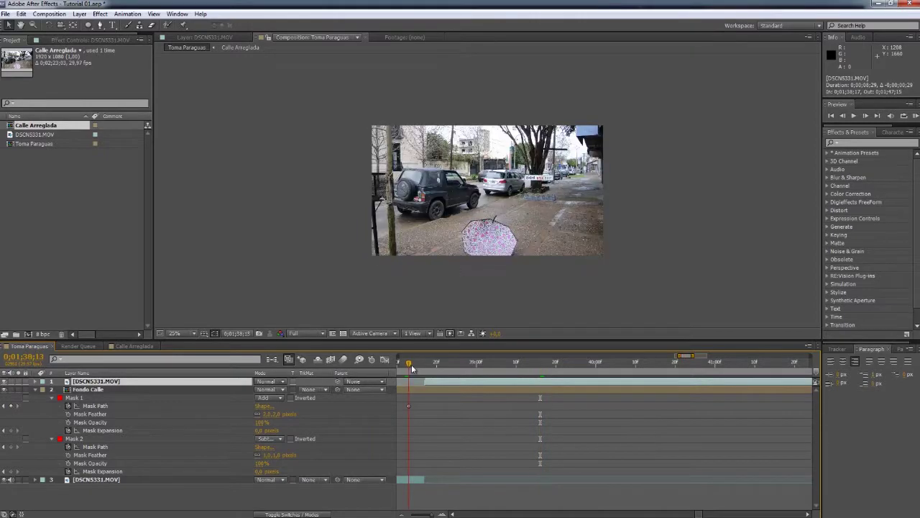
key("minus")
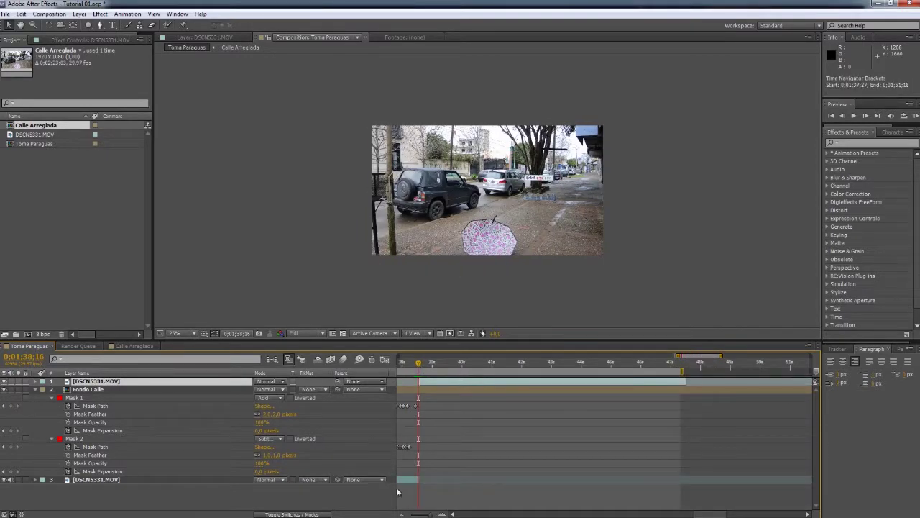
key("equal")
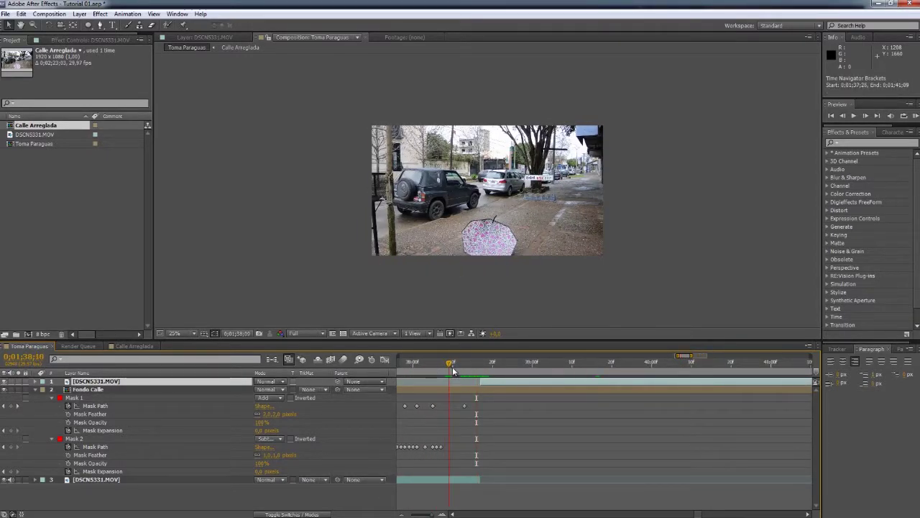
mouse_move(453, 367)
left_mouse_down()
mouse_move(462, 371)
mouse_move(404, 371)
mouse_move(432, 370)
left_mouse_up()
left_click(442, 383)
key("alt+bracketleft")
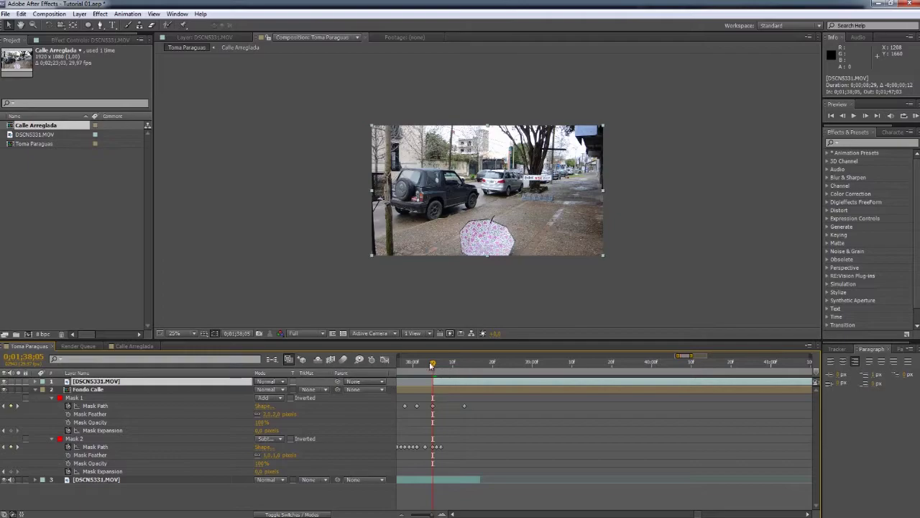
Step: End the work area at 0;01;37;17 and preview the umbrella-to-selfie transition
mouse_move(432, 362)
left_mouse_down()
mouse_move(529, 364)
mouse_move(603, 377)
left_mouse_up()
scroll(548, 373, "down", 2)
left_click(501, 367)
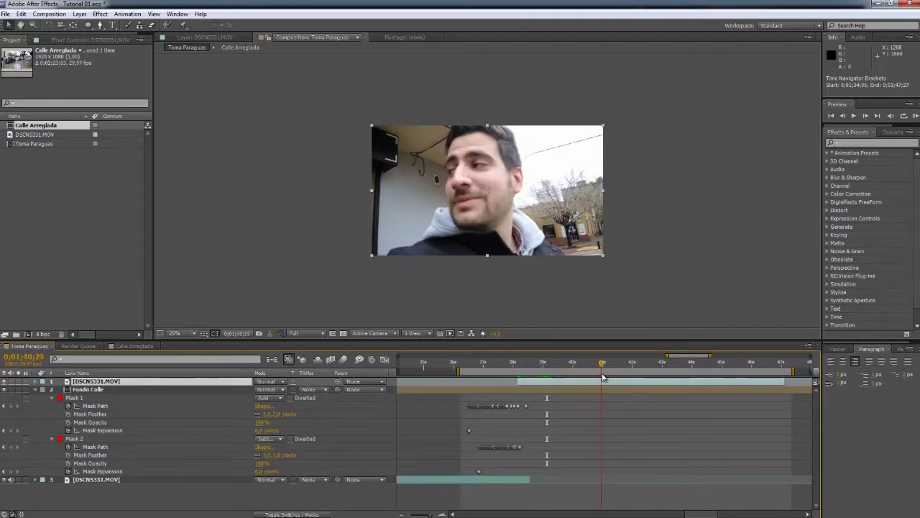
key("n")
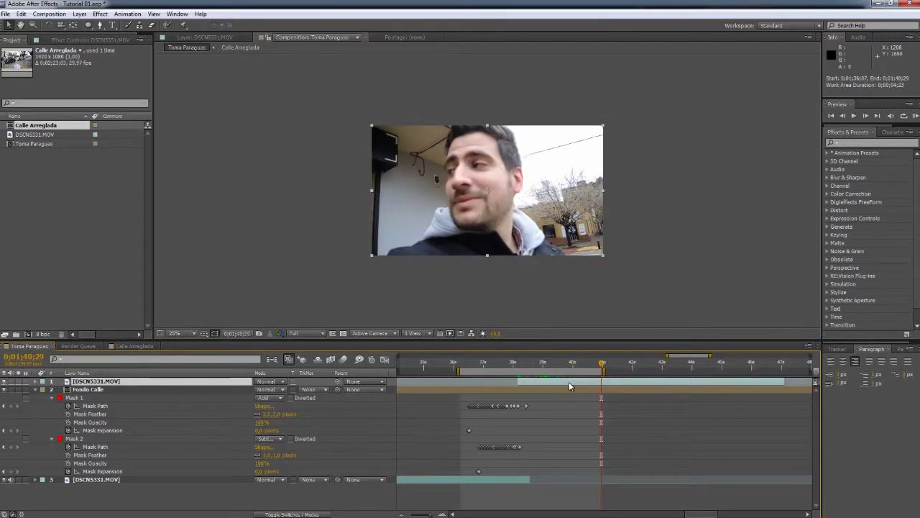
key("KP_0")
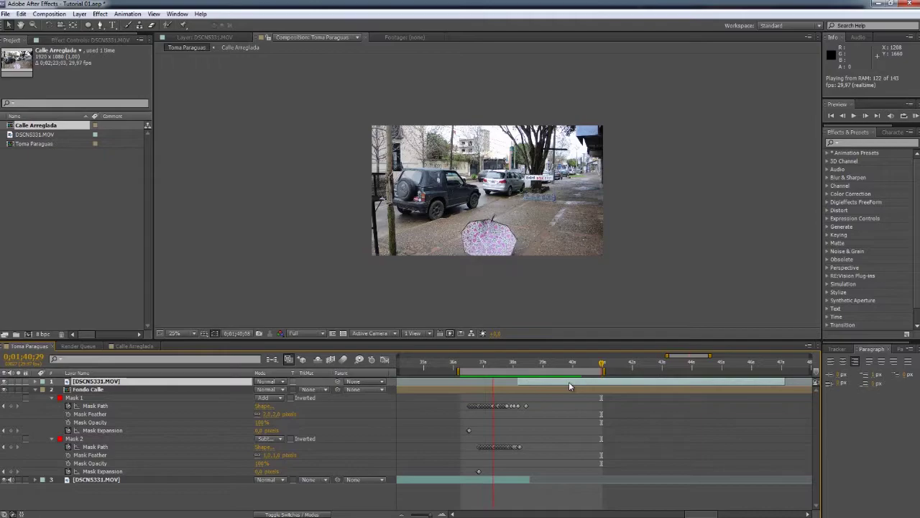
left_click(469, 440)
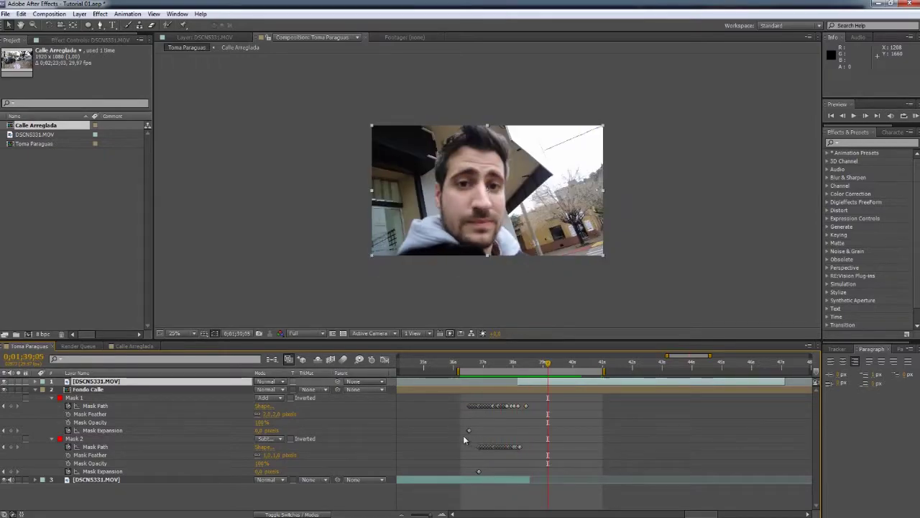
Step: Start the work area at 0;01;36;09, extend the top clip's start 10 frames earlier, and re-preview
key("=")
key("=")
mouse_move(460, 365)
left_mouse_down()
mouse_move(480, 366)
mouse_move(445, 364)
mouse_move(536, 364)
left_mouse_up()
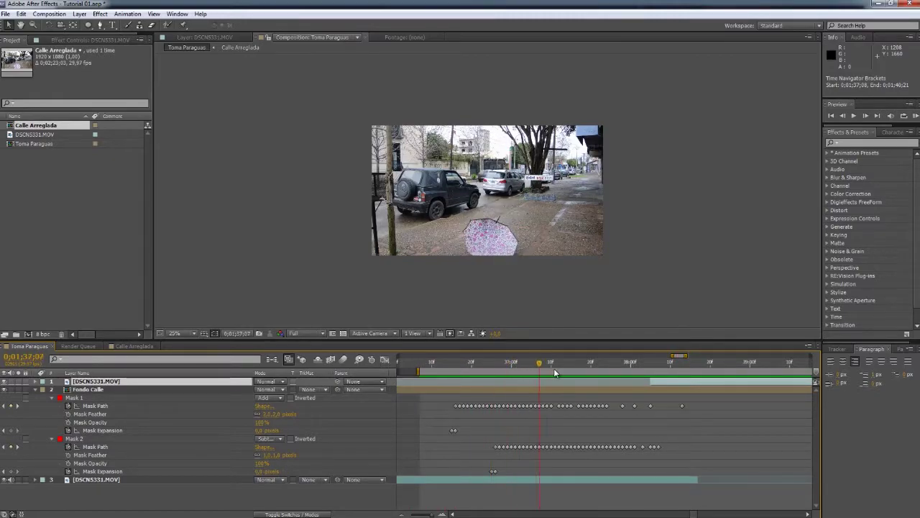
left_click_drag(419, 371, 426, 372)
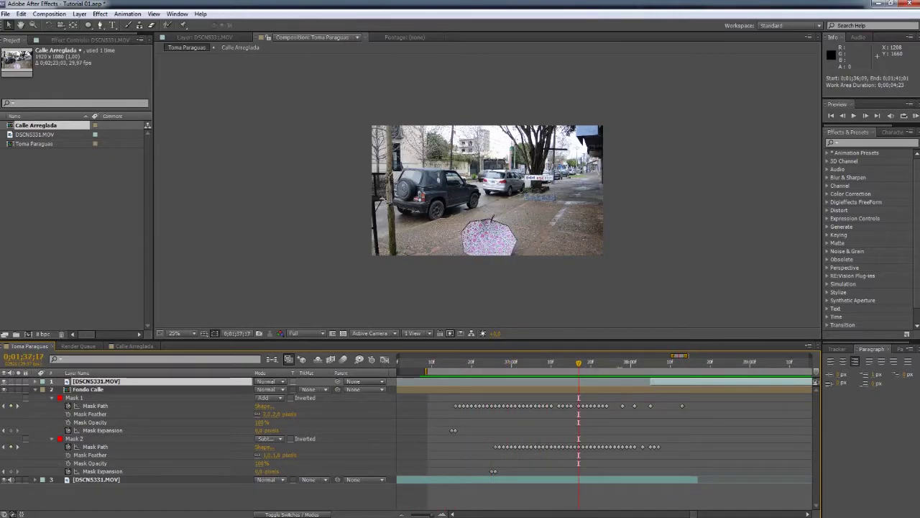
left_click(597, 366)
mouse_move(656, 385)
left_mouse_down()
mouse_move(604, 383)
mouse_move(656, 355)
left_mouse_up()
key("KP_0")
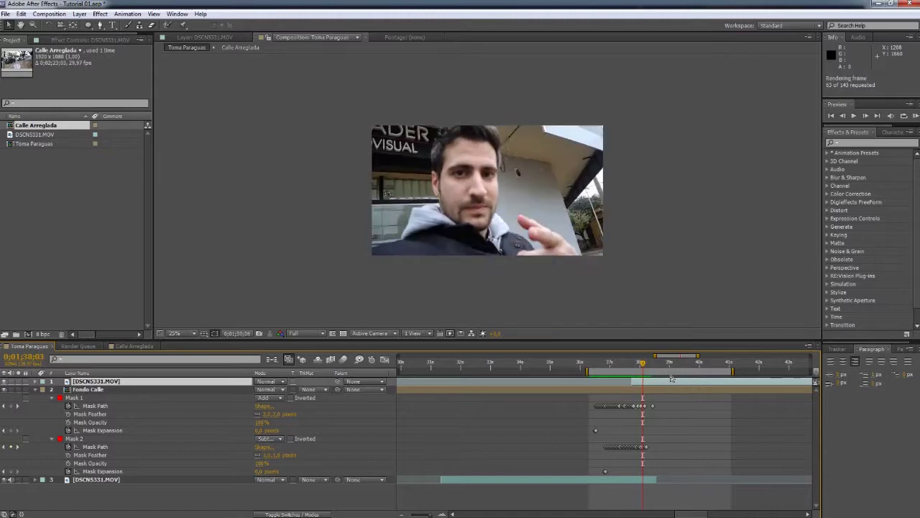
left_click(669, 364)
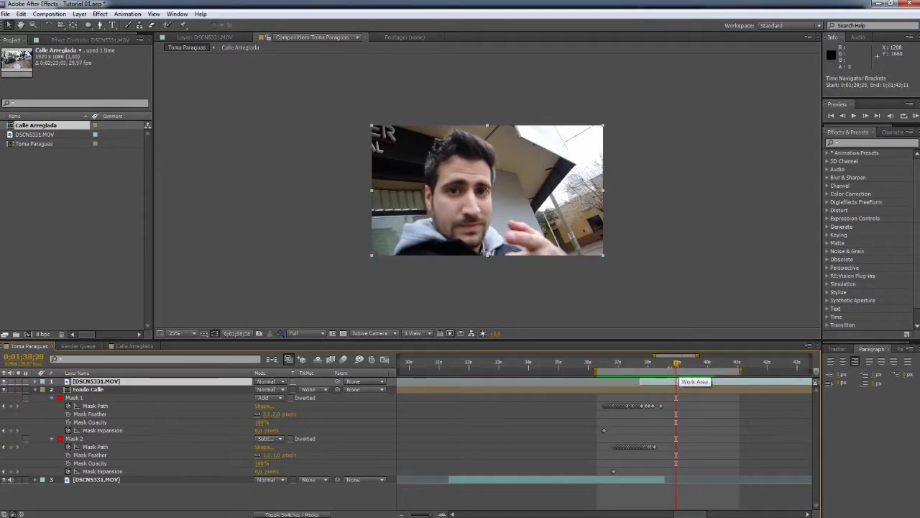
mouse_move(676, 364)
left_mouse_down()
mouse_move(646, 361)
mouse_move(702, 360)
left_mouse_up()
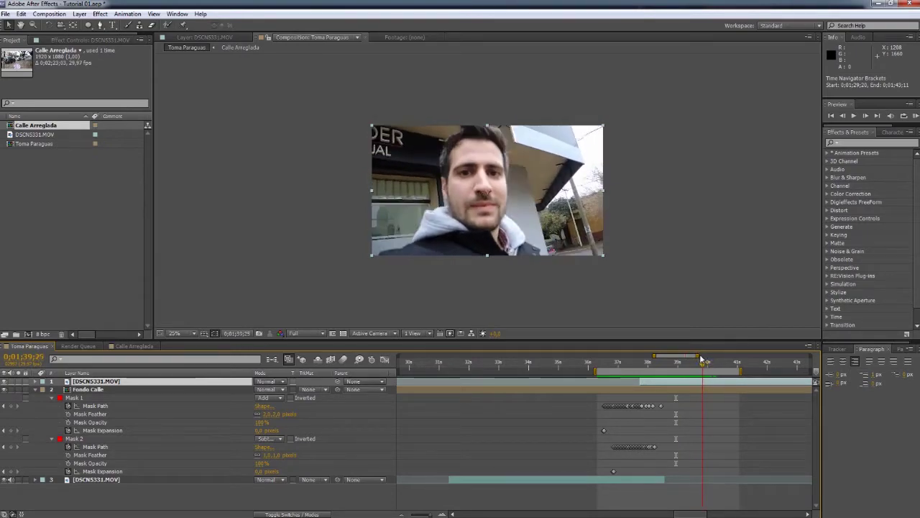
left_click_drag(701, 359, 692, 362)
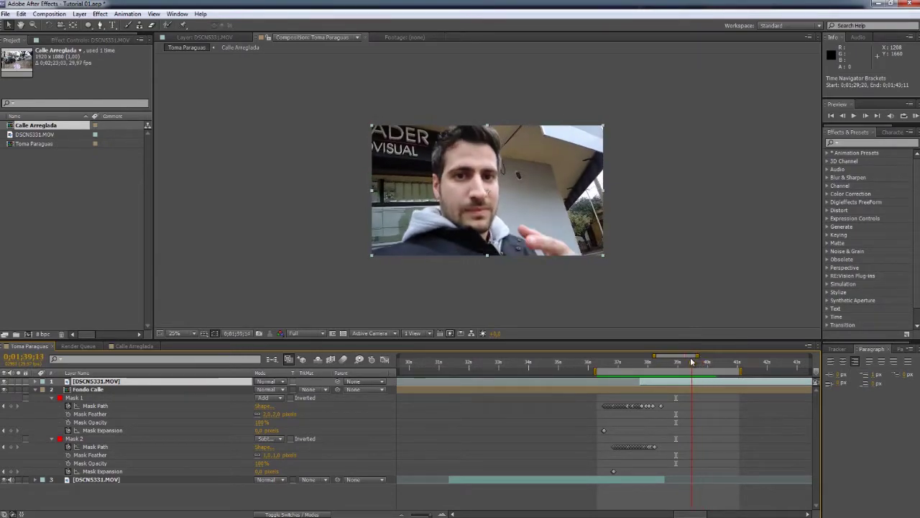
Step: Start the work area at 0;01;31;10 and trim Toma Paraguas to the work area
left_click_drag(525, 362, 451, 376)
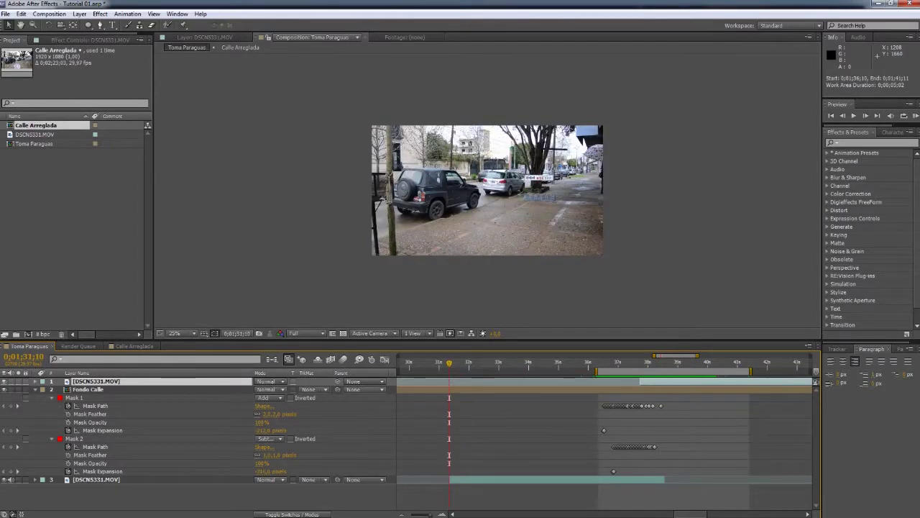
key("b")
left_click_drag(656, 365, 748, 366)
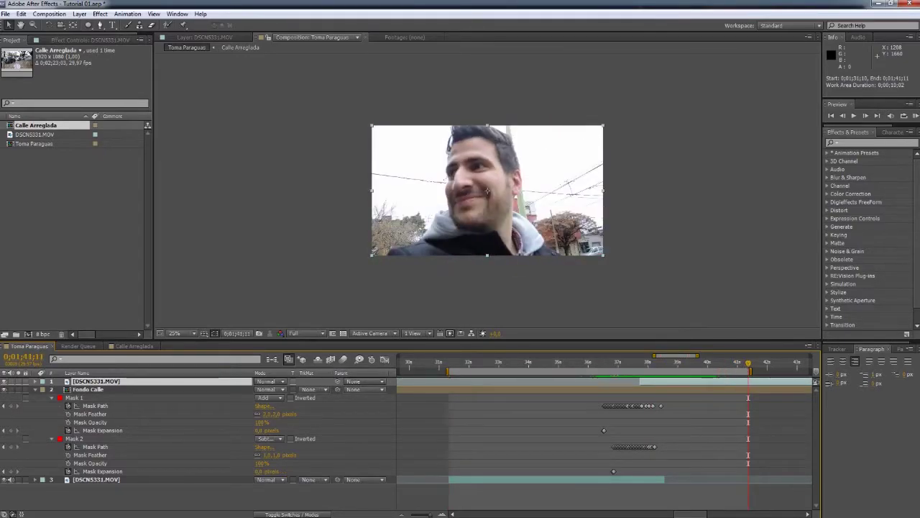
right_click(612, 374)
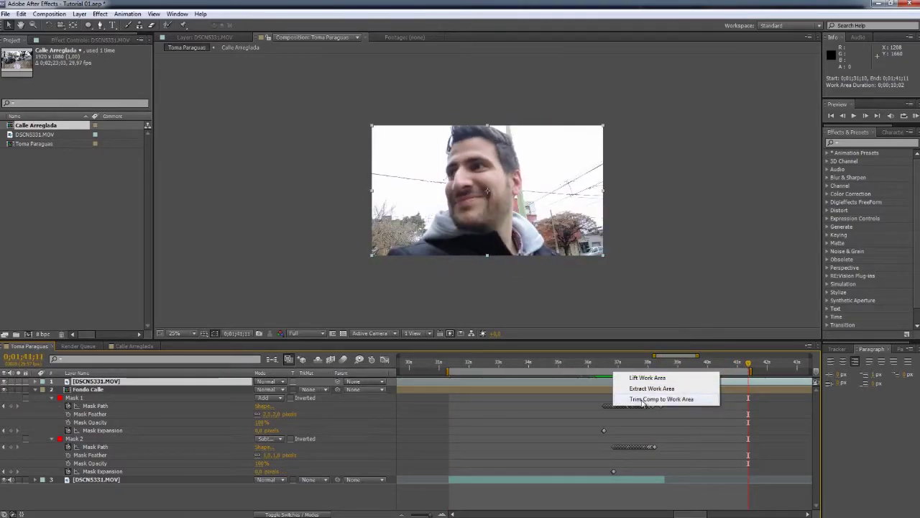
left_click(643, 400)
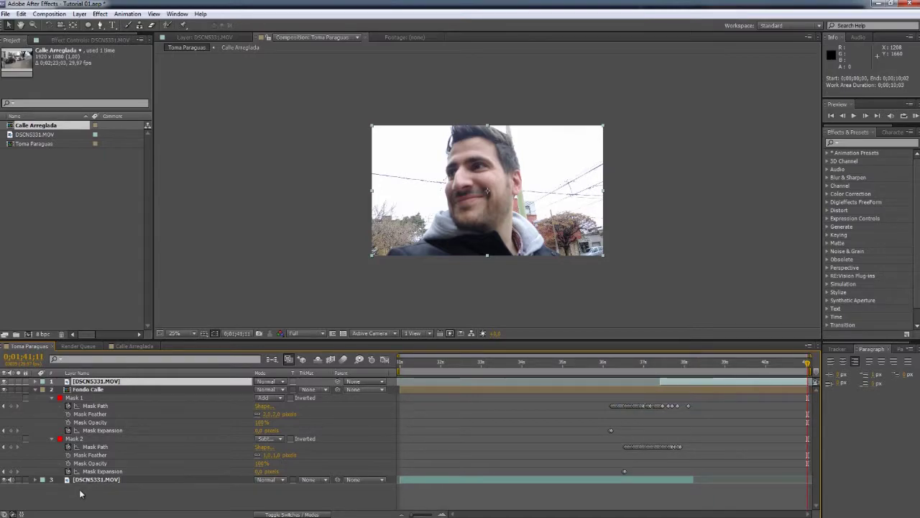
Step: Collapse the Fondo Calle layer's mask properties and select all three layers
left_click(35, 389)
left_click(44, 470)
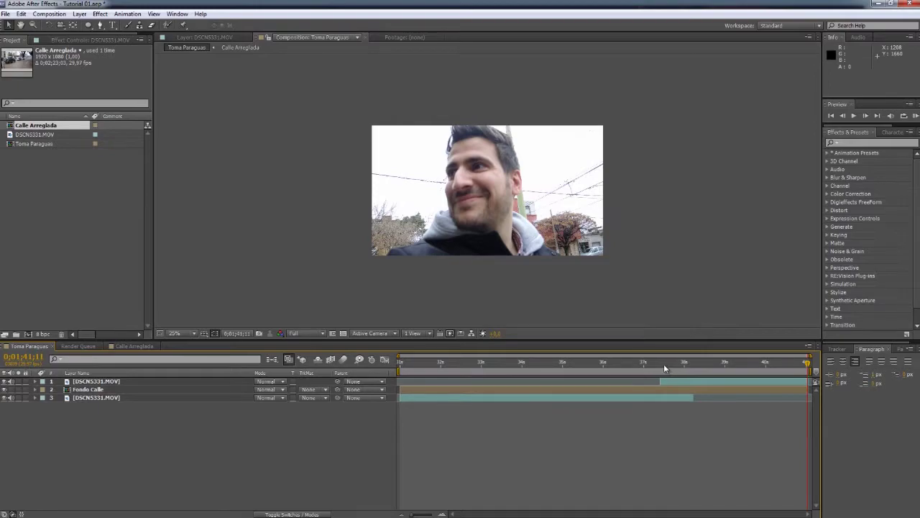
left_click_drag(664, 364, 809, 364)
Step: Pre-compose all three Toma Paraguas layers into a new composition named 'Video Completo'
key("ctrl+a")
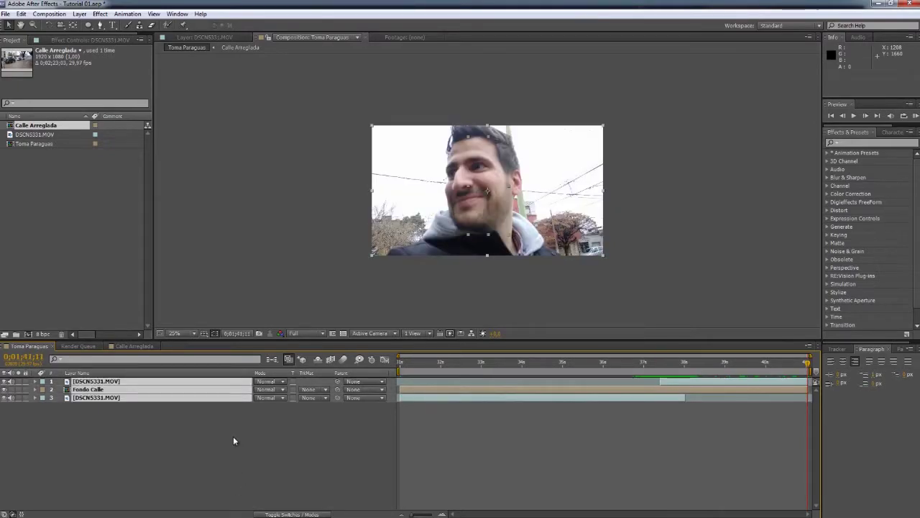
left_click(100, 14)
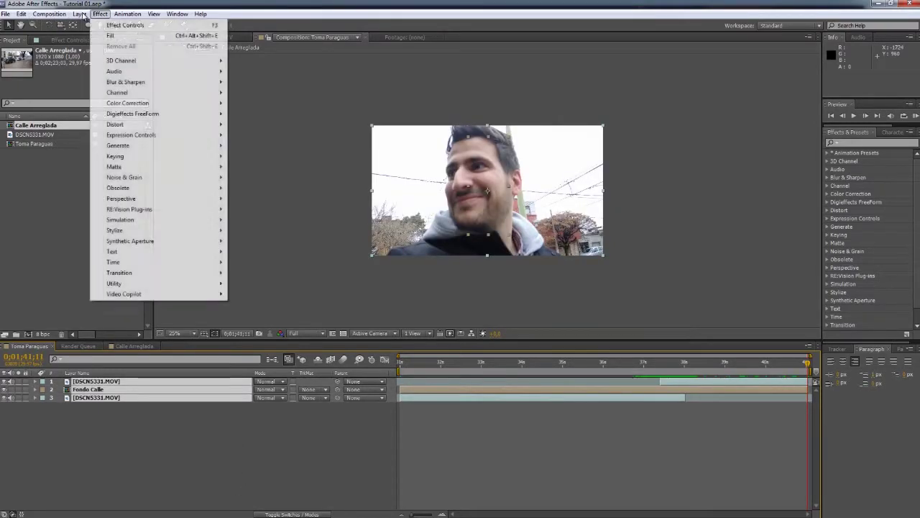
left_click(105, 370)
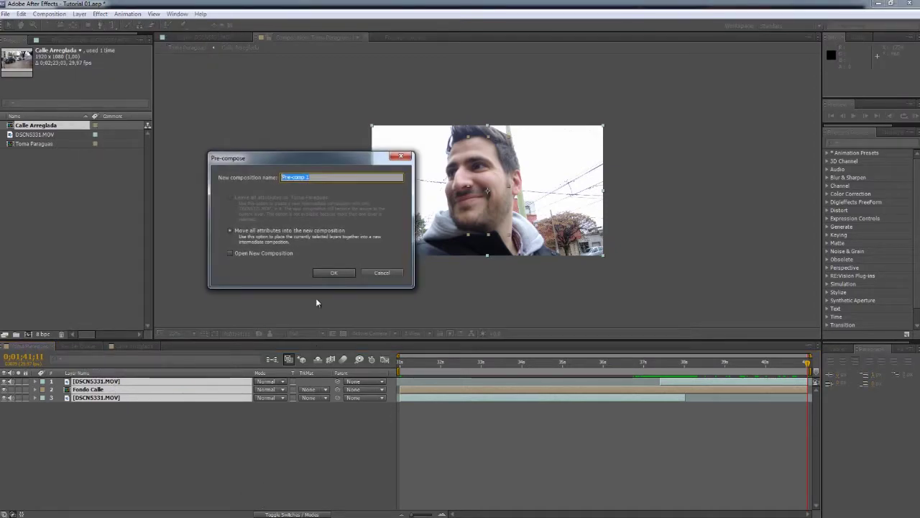
type("V")
type("ideo Com")
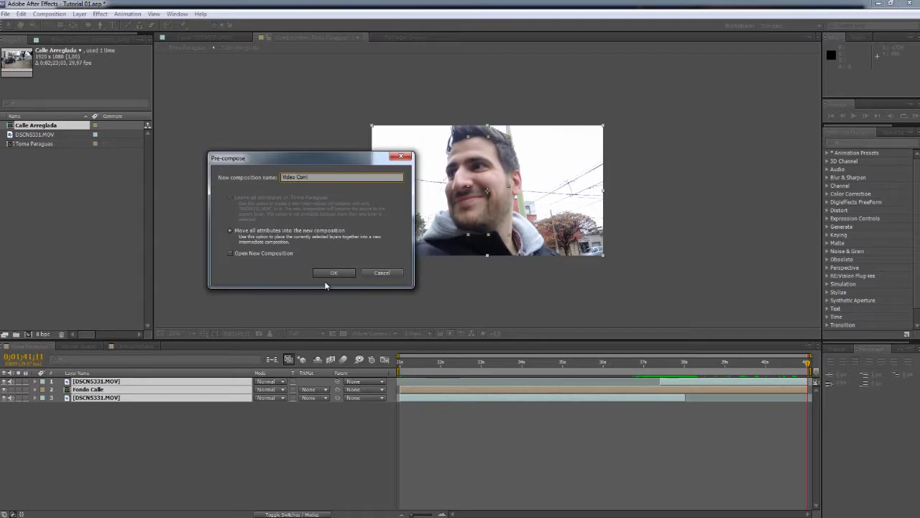
key("Return")
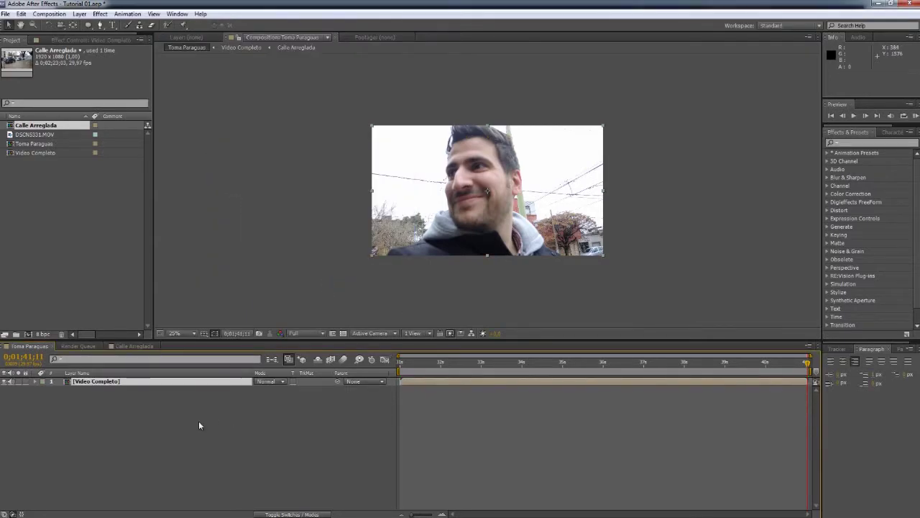
left_click(199, 425)
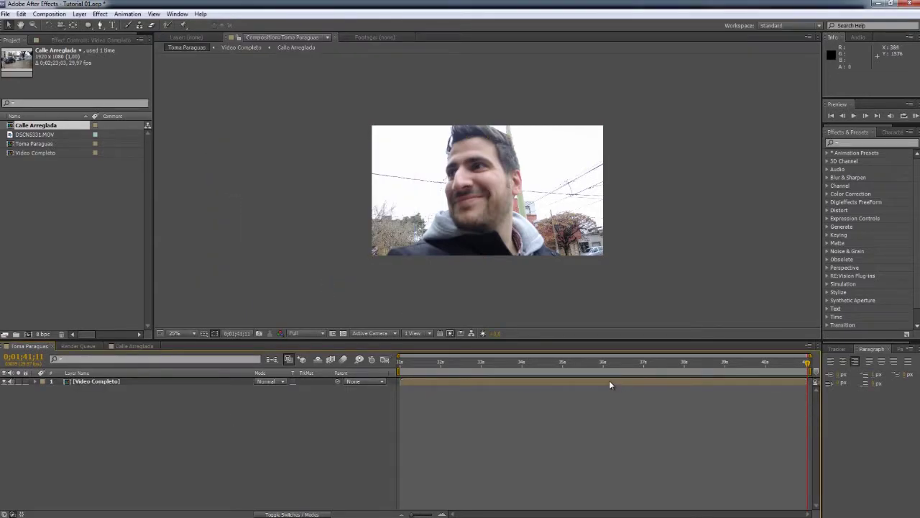
Step: Scale the Video Completo layer to 105%
left_click(120, 382)
key("u")
key("j")
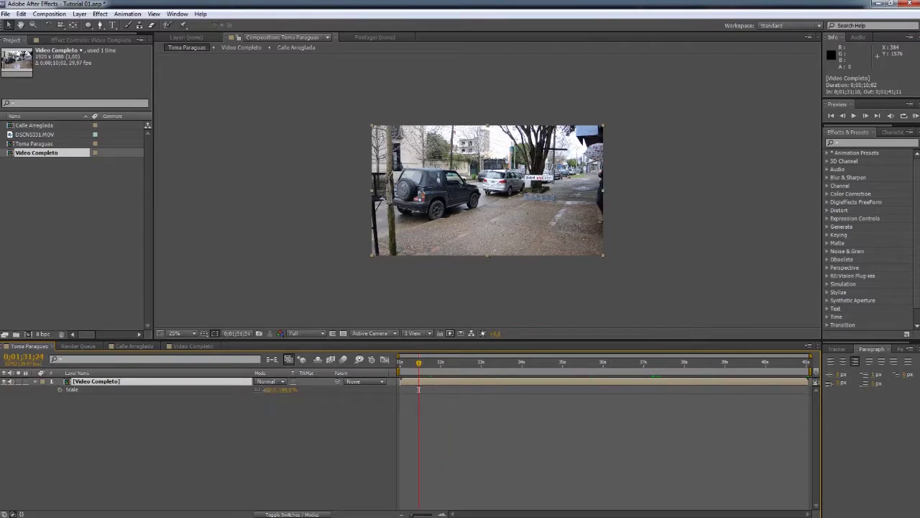
type("105")
key("Return")
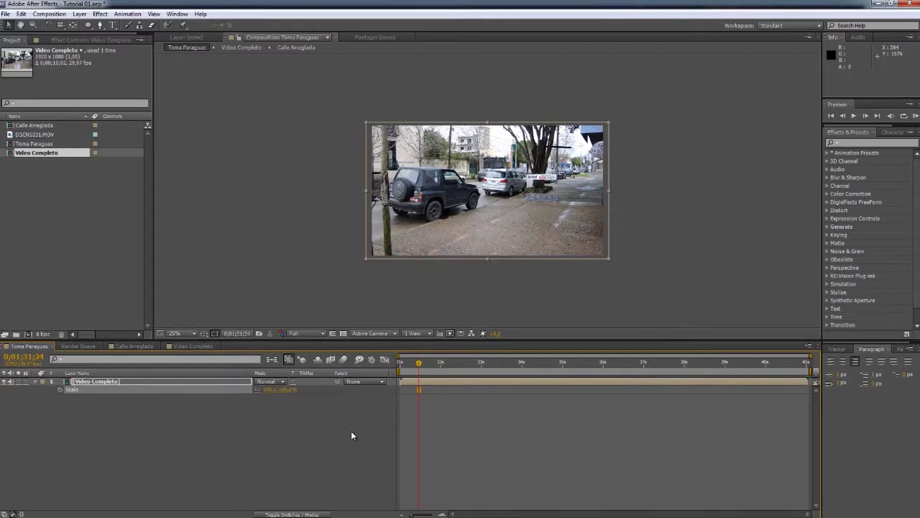
left_click(132, 403)
left_click(126, 382)
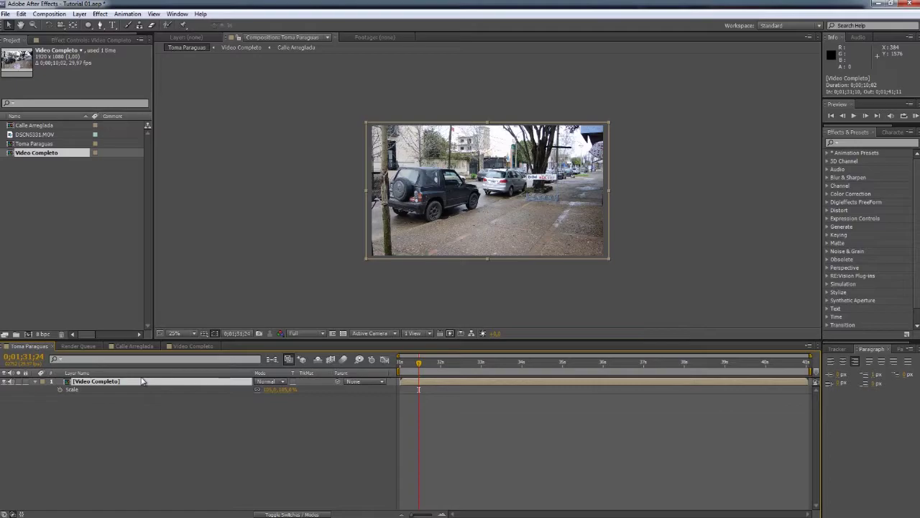
left_click(68, 396)
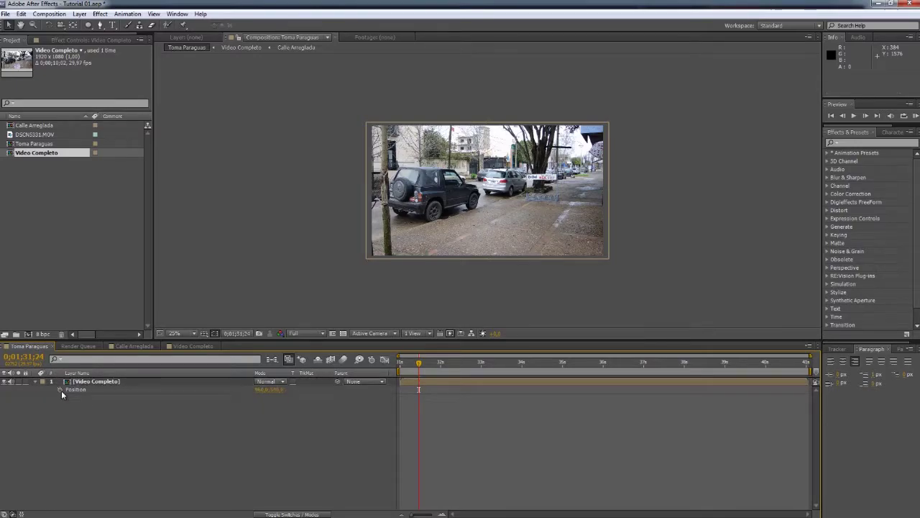
Step: Add a wiggle(1,15) expression to Position and scrub through to check the shake
left_click(61, 390, "alt")
type("wiggle(1,")
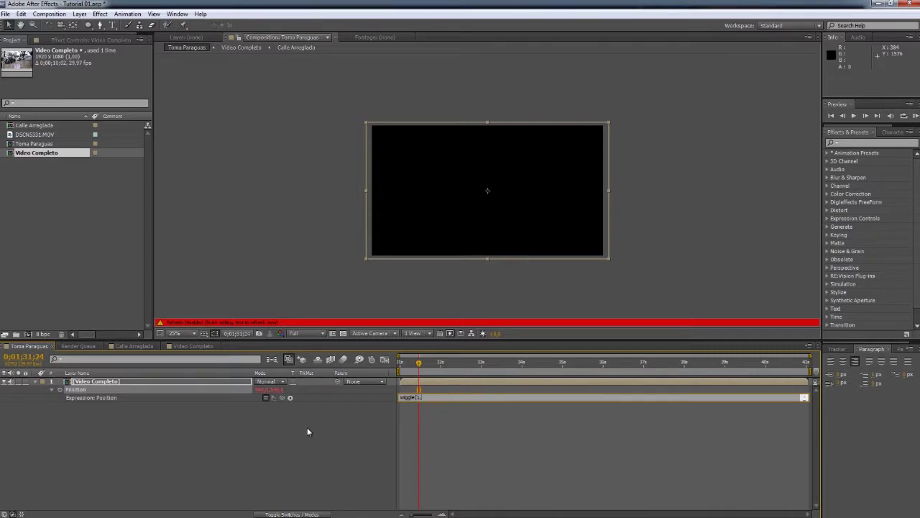
type("15")
left_click(415, 383)
left_click_drag(431, 365, 643, 374)
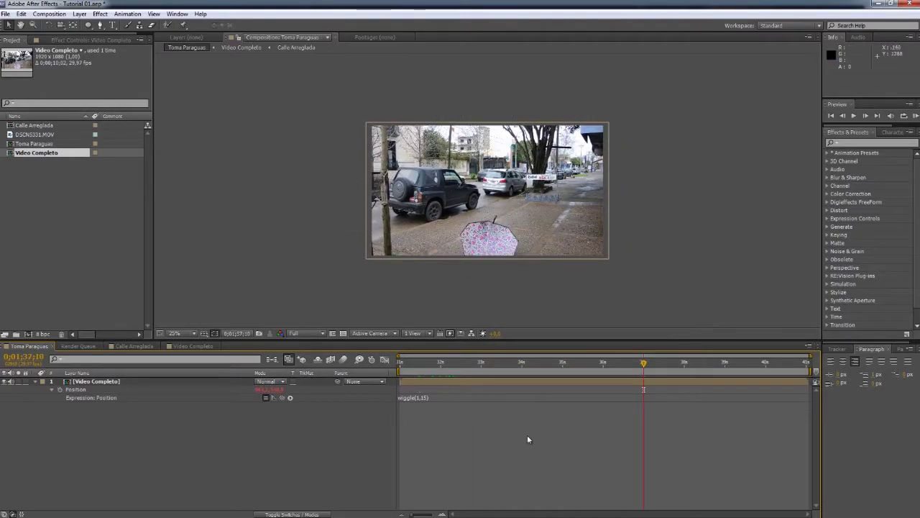
left_click_drag(498, 365, 609, 363)
Step: Change the Position expression to wiggle(1,20) and play back from around 0;01;35;00
left_click(416, 398)
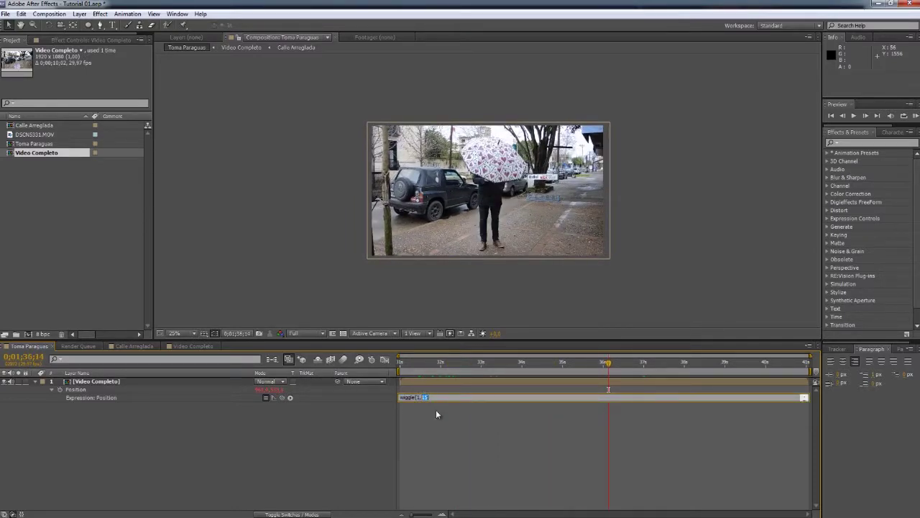
type("20")
key("BackSpace")
key("BackSpace")
key("BackSpace")
type("wiggle(1,20")
left_click(446, 433)
left_click_drag(446, 362, 562, 365)
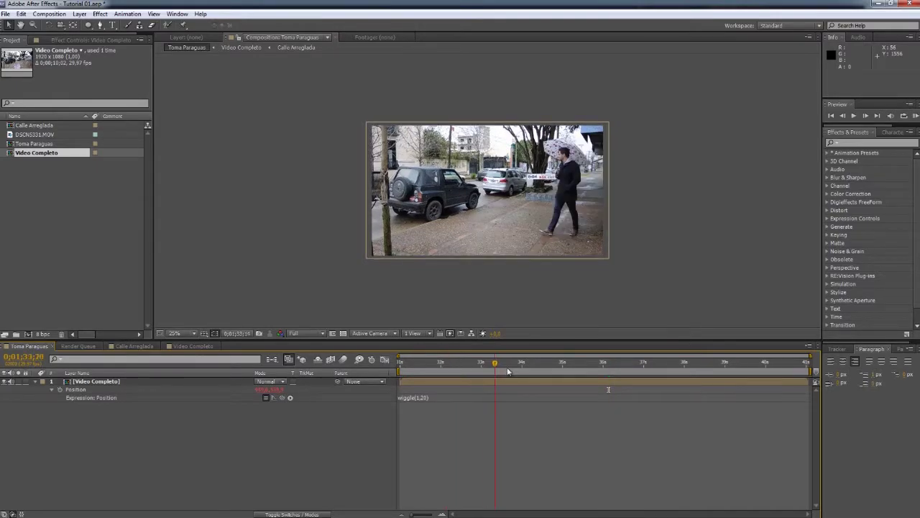
key("space")
scroll(558, 224, "up", 2)
left_click_drag(598, 365, 462, 363)
mouse_move(534, 373)
left_mouse_down()
mouse_move(713, 376)
mouse_move(661, 369)
left_mouse_up()
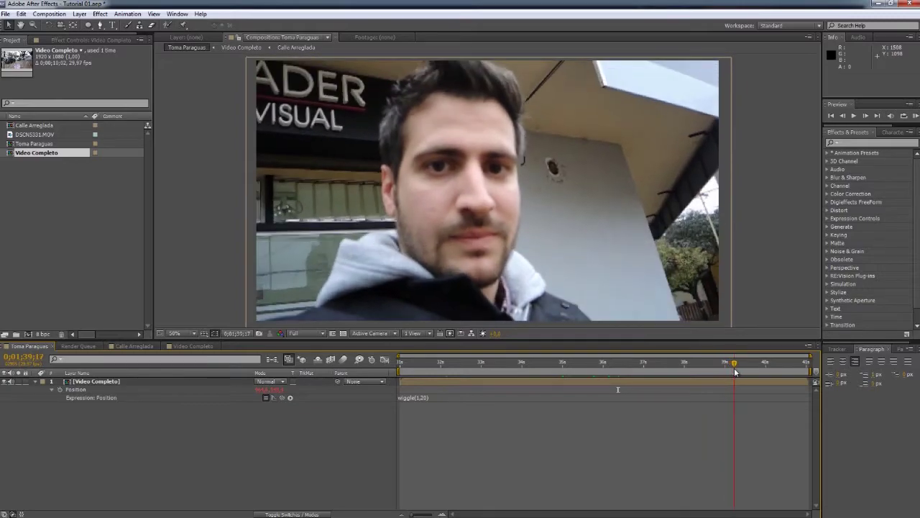
key("space")
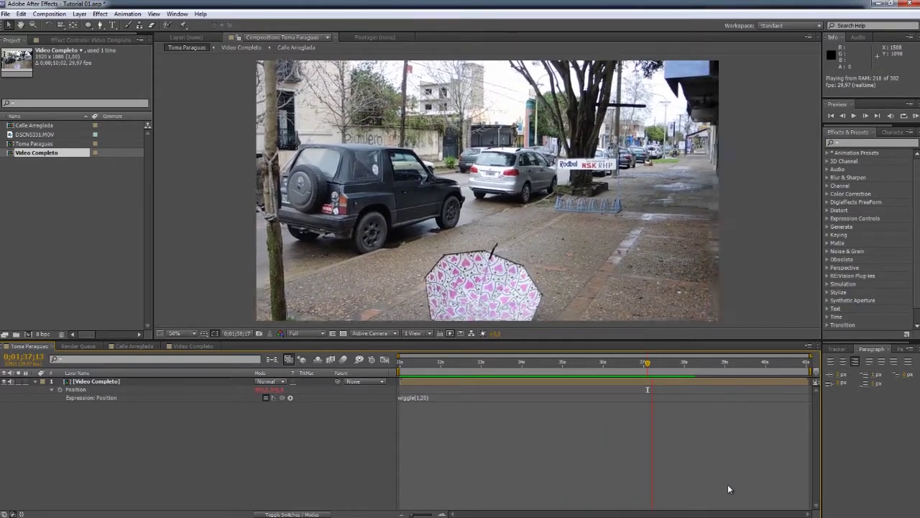
left_click(624, 362)
left_click_drag(625, 362, 673, 368)
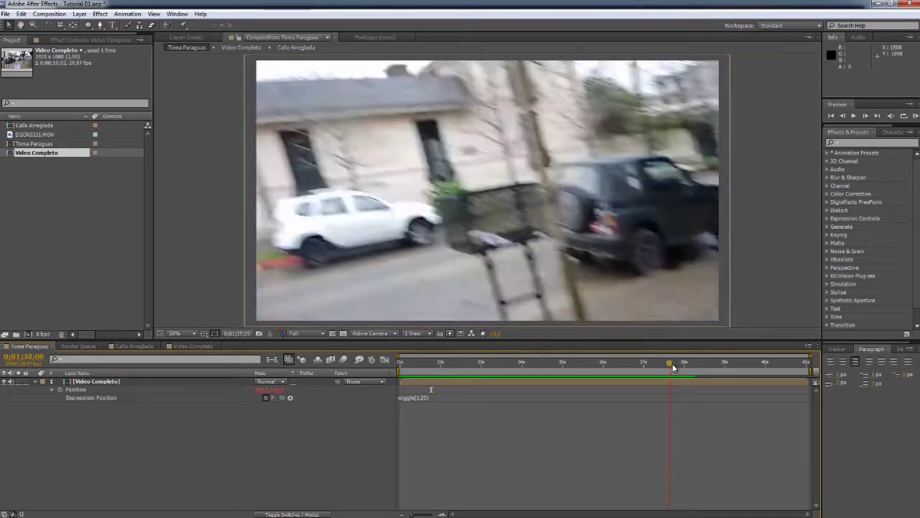
left_click_drag(672, 368, 697, 378)
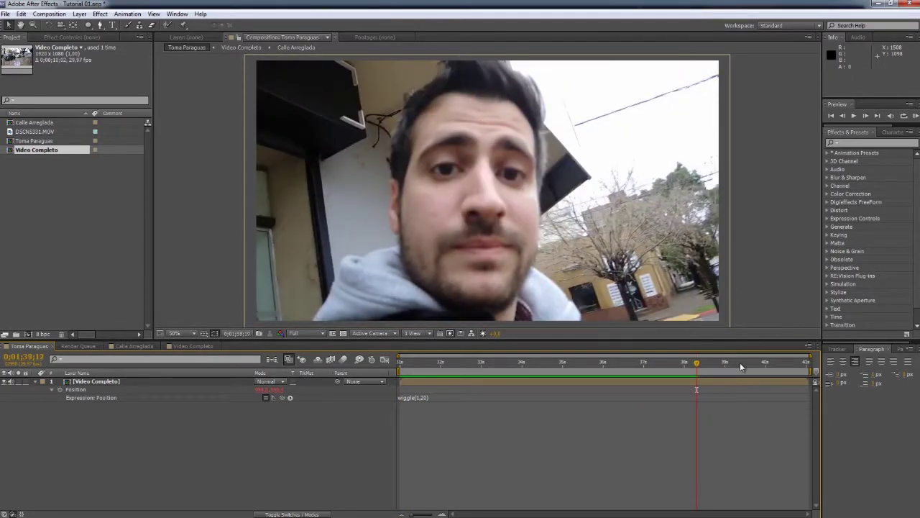
left_click_drag(764, 363, 487, 368)
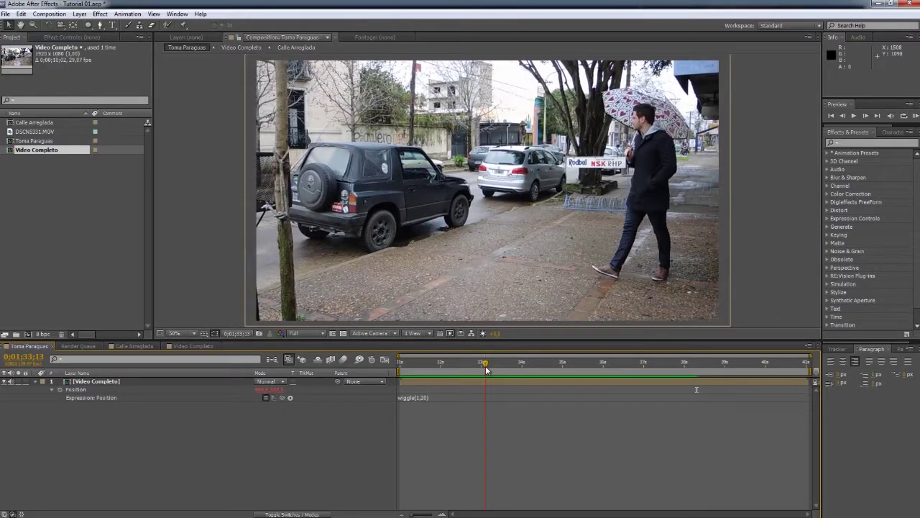